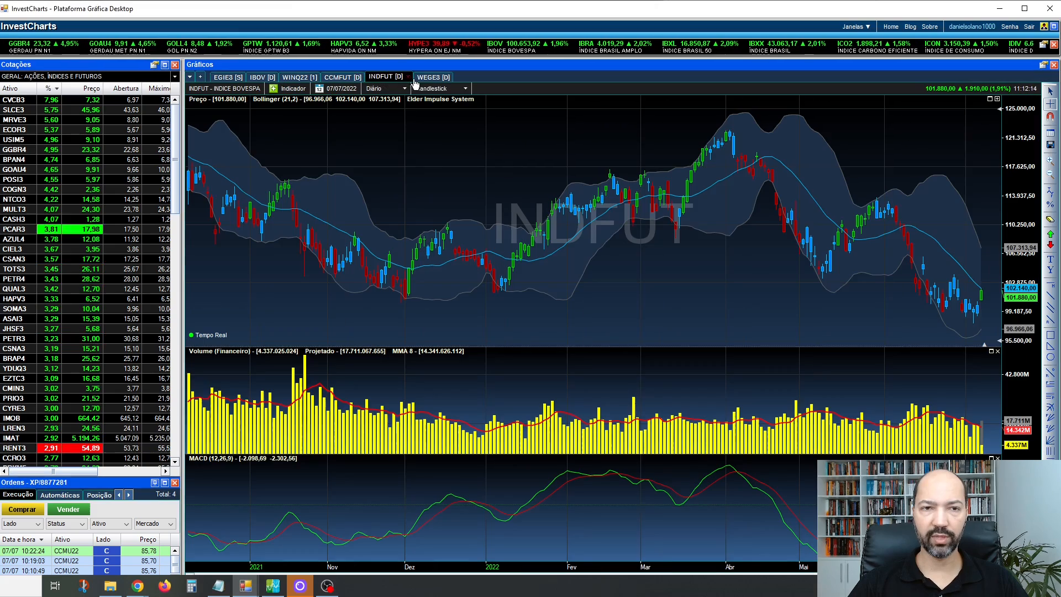
Step: Show the WEGE3 daily chart and examine its price candles together with the ADX, stochastic and other indicators
{"action": "left_click", "coordinate": [426, 79]}
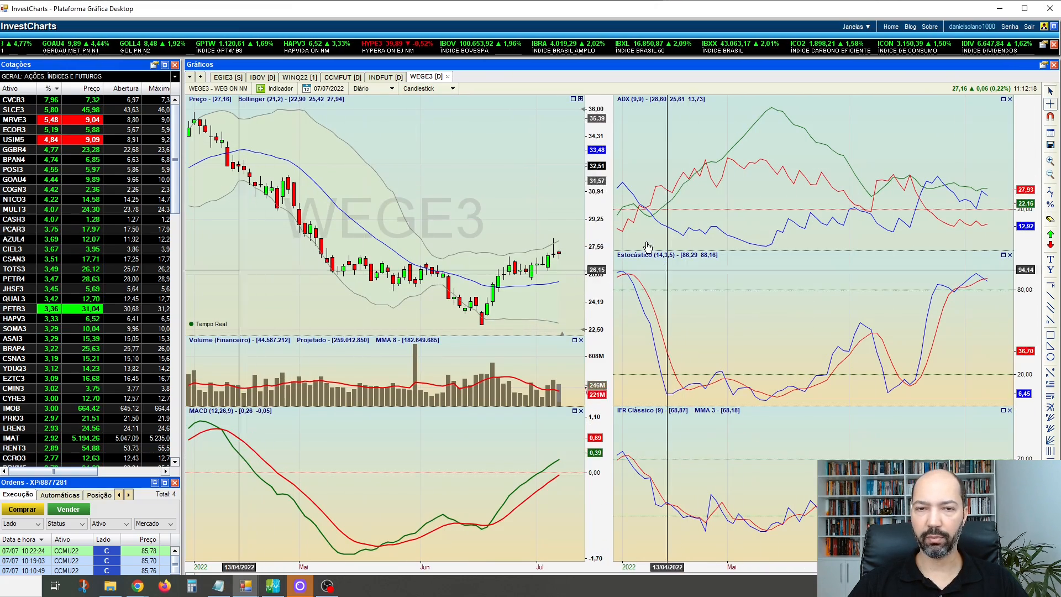
{"action": "mouse_move", "coordinate": [524, 215]}
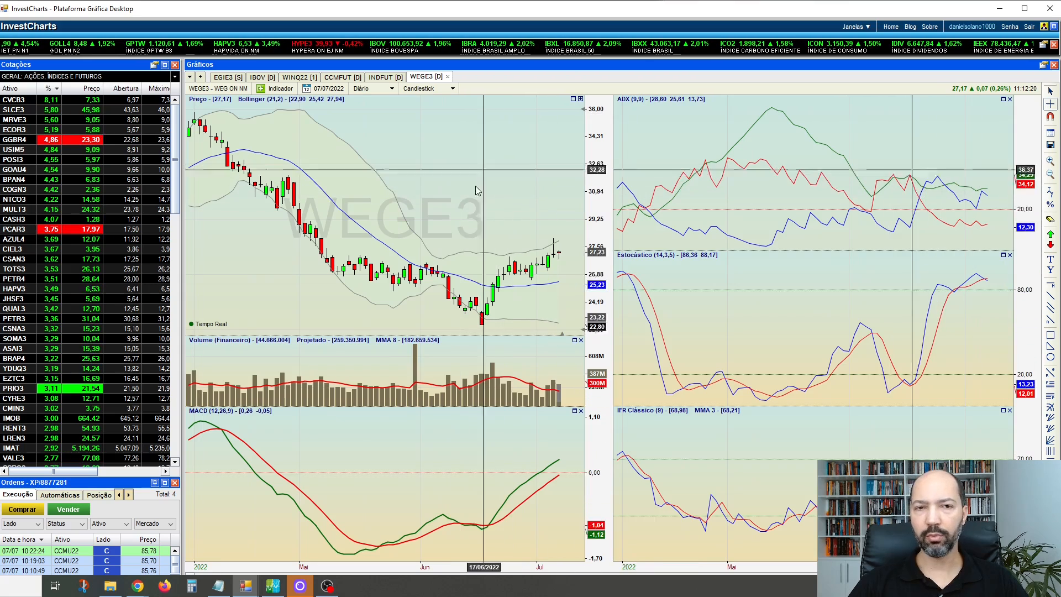
{"action": "mouse_move", "coordinate": [680, 220]}
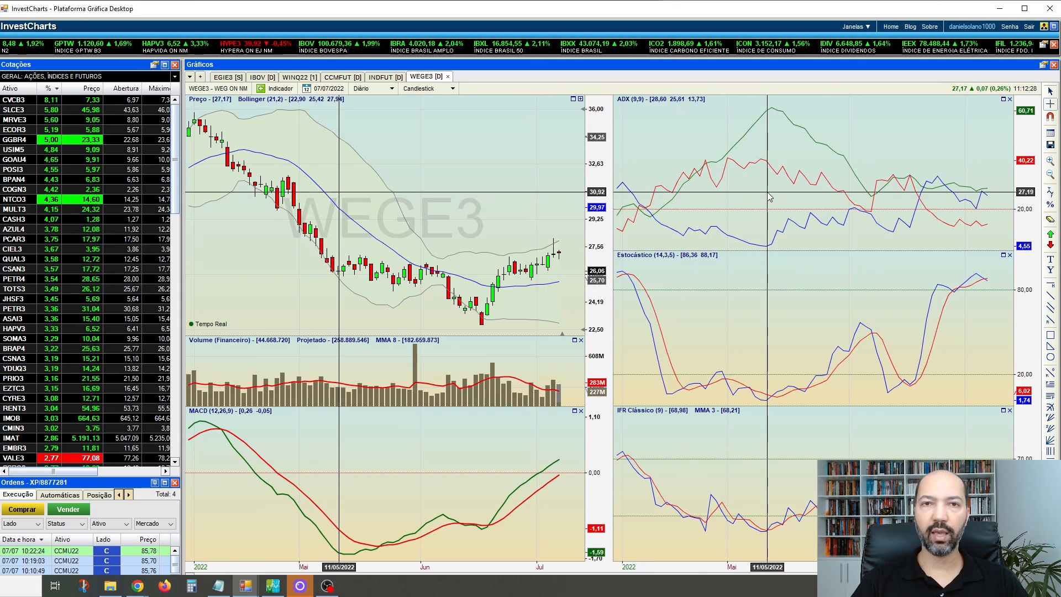
Step: Open the backtest manager's setup configuration and bring up the first rule of the setup "Donchian 10 compra 4"
{"action": "left_click", "coordinate": [856, 27]}
{"action": "left_click", "coordinate": [874, 135]}
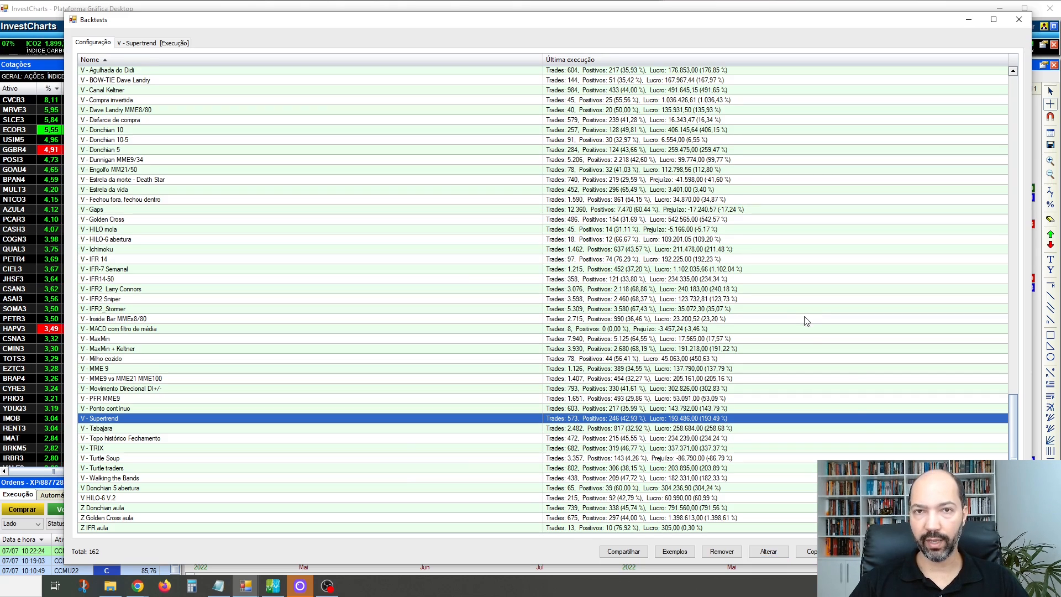
{"action": "left_click", "coordinate": [911, 551]}
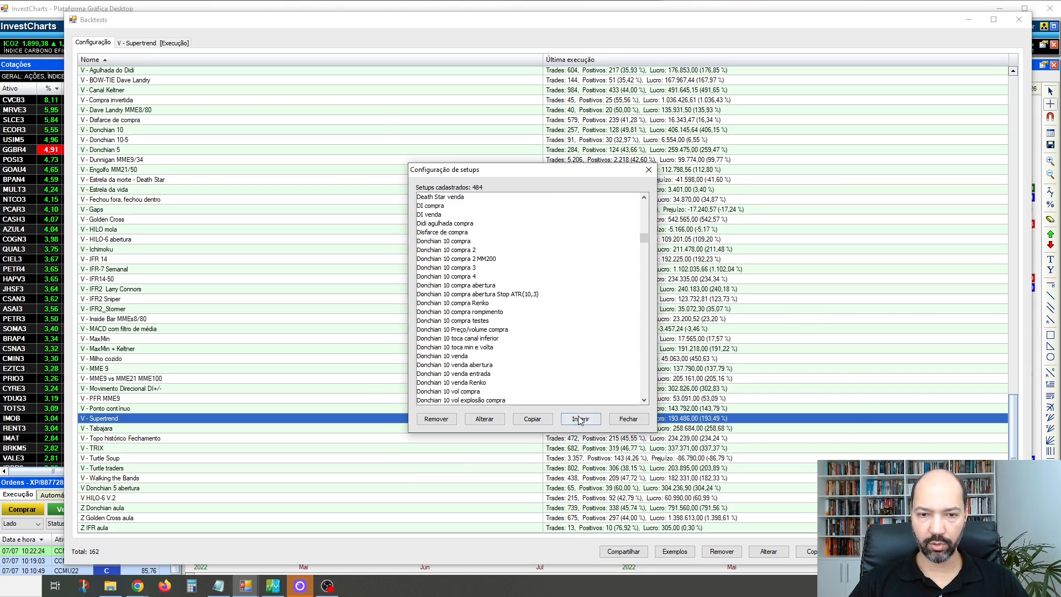
{"action": "left_click", "coordinate": [462, 276]}
{"action": "left_click", "coordinate": [485, 422]}
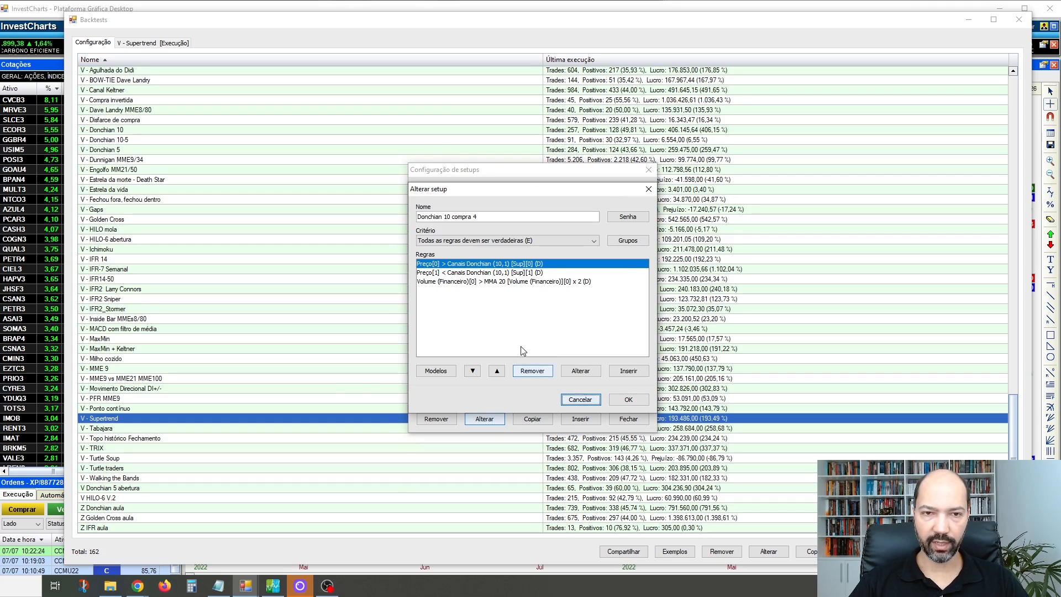
{"action": "left_click", "coordinate": [575, 374]}
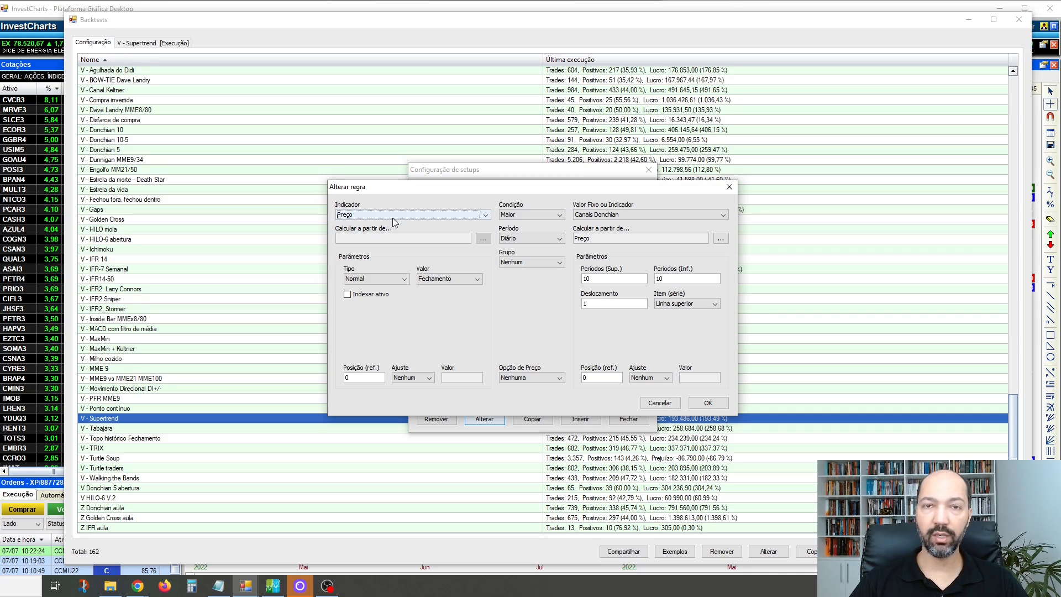
Step: Examine the indicators available on both sides of the rule, keep Preço and Canais Donchian, and close the rule and setup windows
{"action": "left_click", "coordinate": [484, 216]}
{"action": "mouse_move", "coordinate": [486, 238]}
{"action": "left_mouse_down"}
{"action": "mouse_move", "coordinate": [487, 378]}
{"action": "mouse_move", "coordinate": [482, 255]}
{"action": "left_mouse_up"}
{"action": "left_click", "coordinate": [510, 298]}
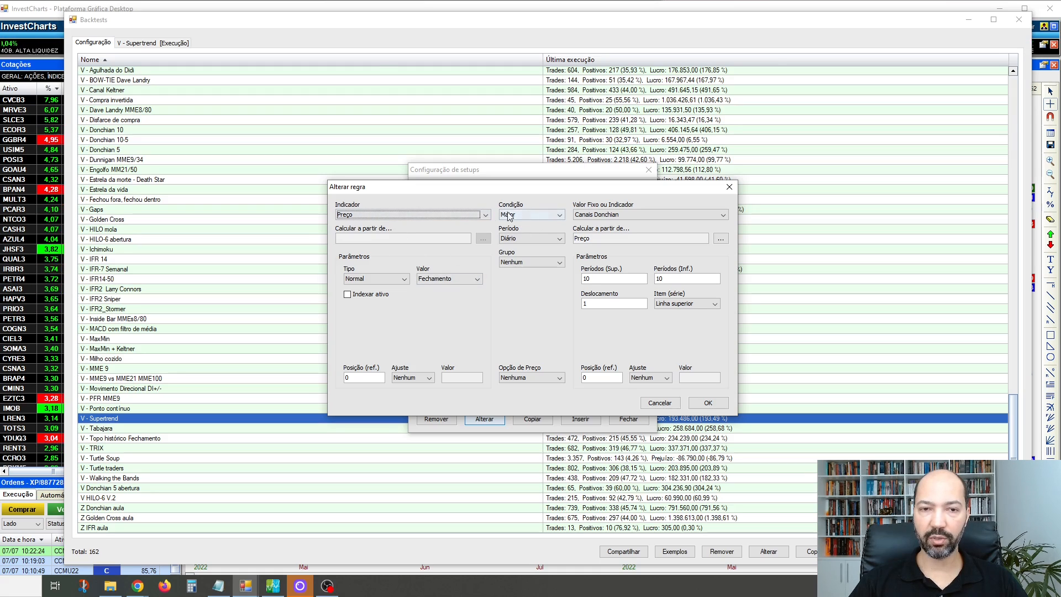
{"action": "left_click", "coordinate": [629, 214]}
{"action": "scroll", "coordinate": [640, 308], "scroll_direction": "down", "scroll_amount": 5}
{"action": "scroll", "coordinate": [641, 309], "scroll_direction": "up", "scroll_amount": 10}
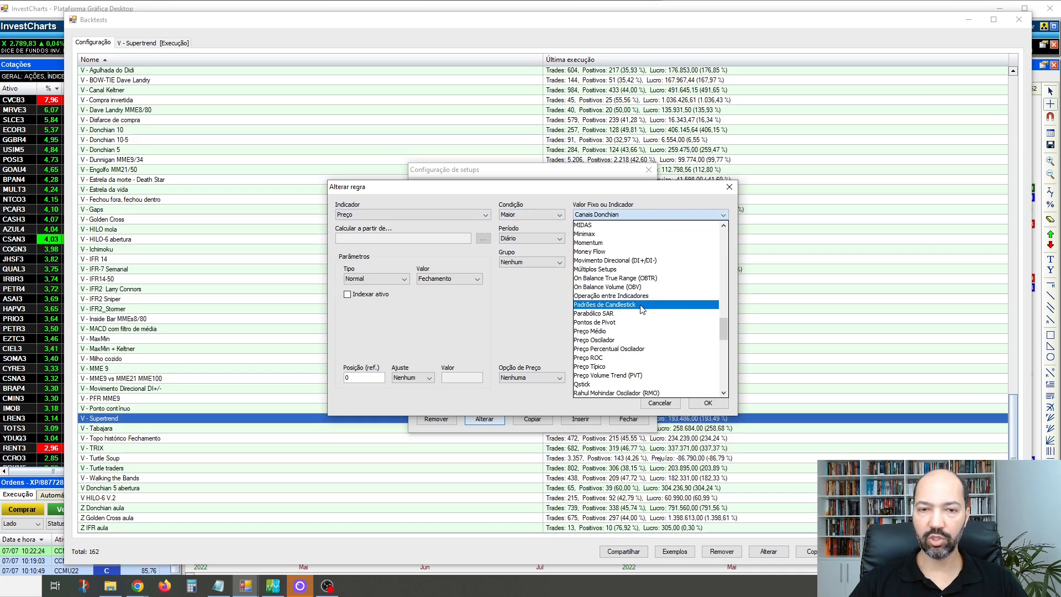
{"action": "left_click", "coordinate": [642, 296]}
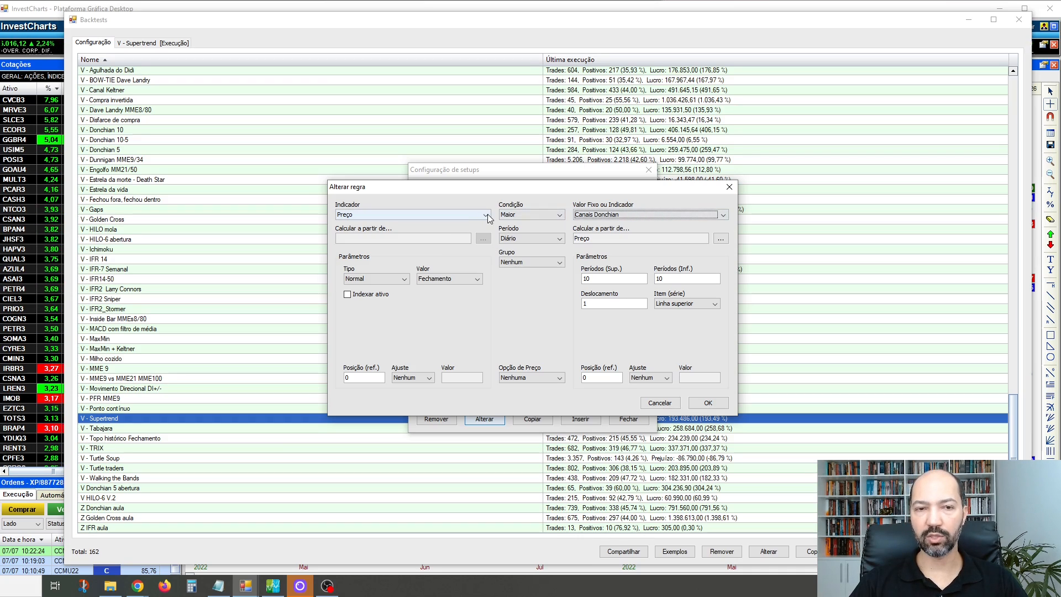
{"action": "left_click", "coordinate": [698, 405]}
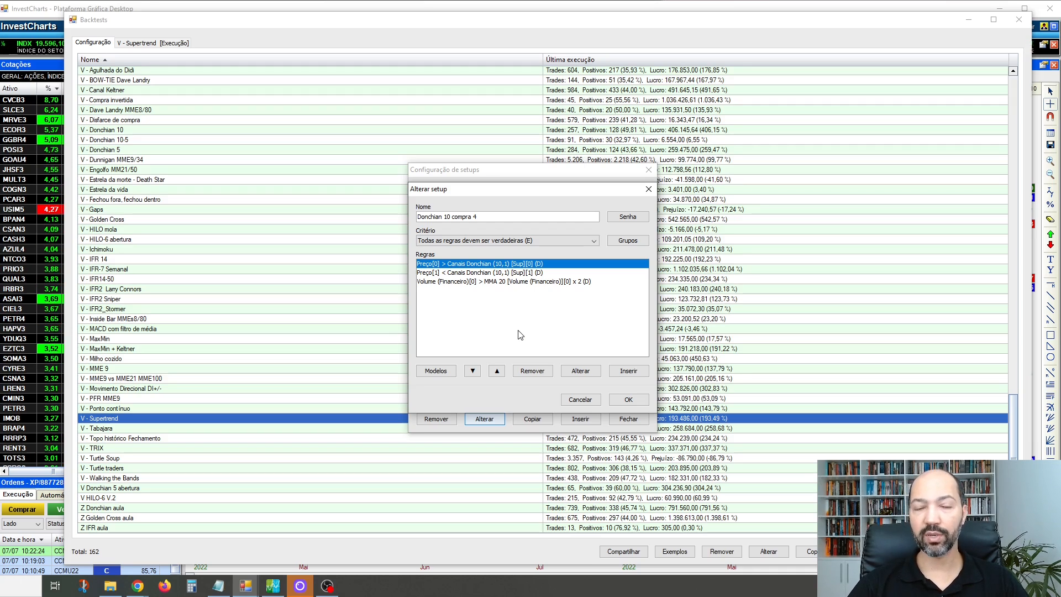
{"action": "left_click", "coordinate": [648, 189]}
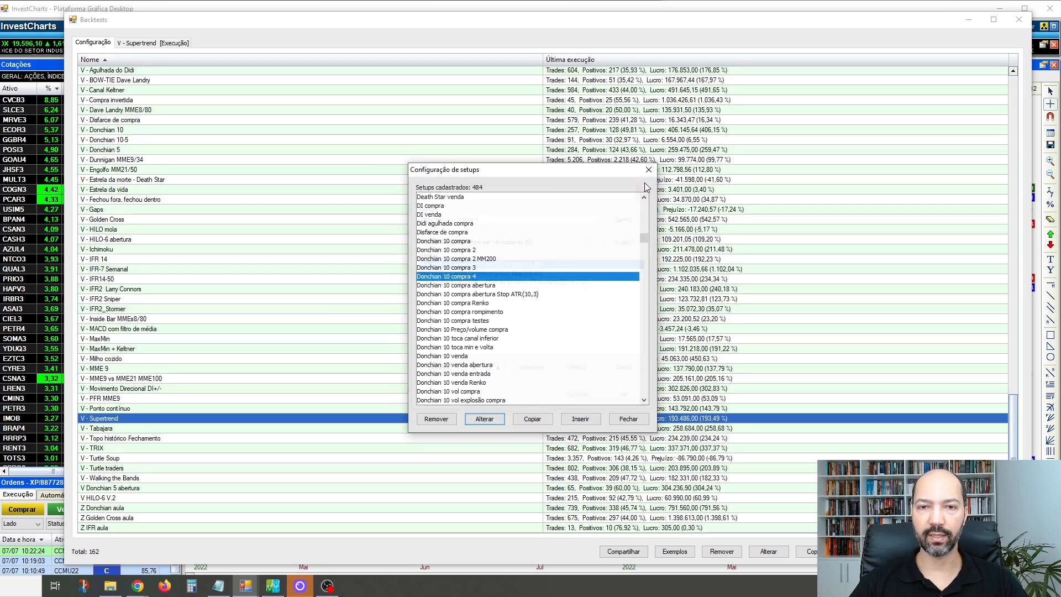
{"action": "left_click", "coordinate": [649, 170]}
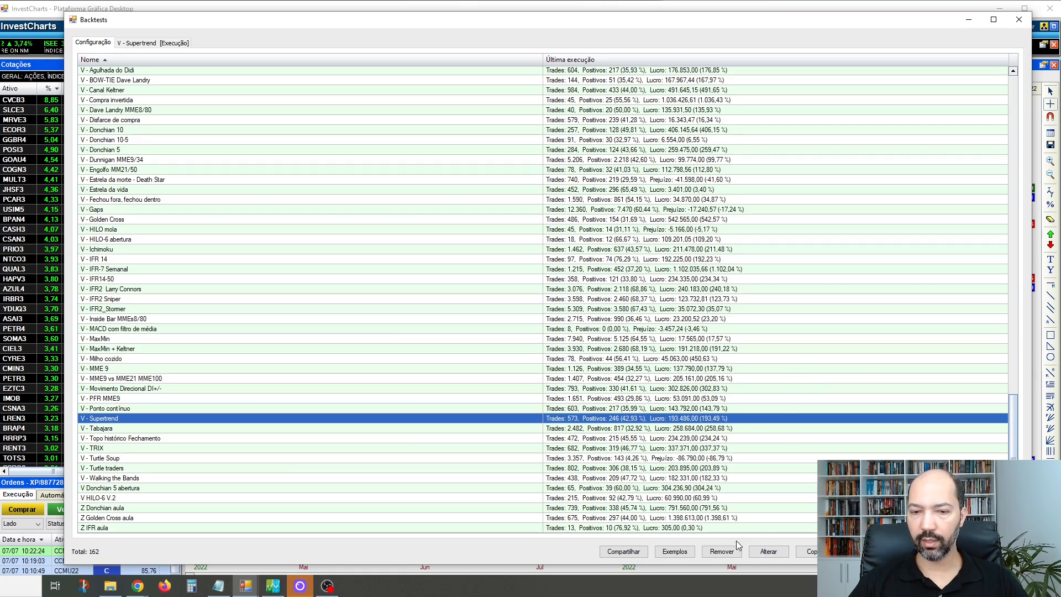
Step: Open the "V - Supertrend" backtest for editing and review the position-sizing types, keeping "Percentual do capital total"
{"action": "left_click", "coordinate": [768, 551]}
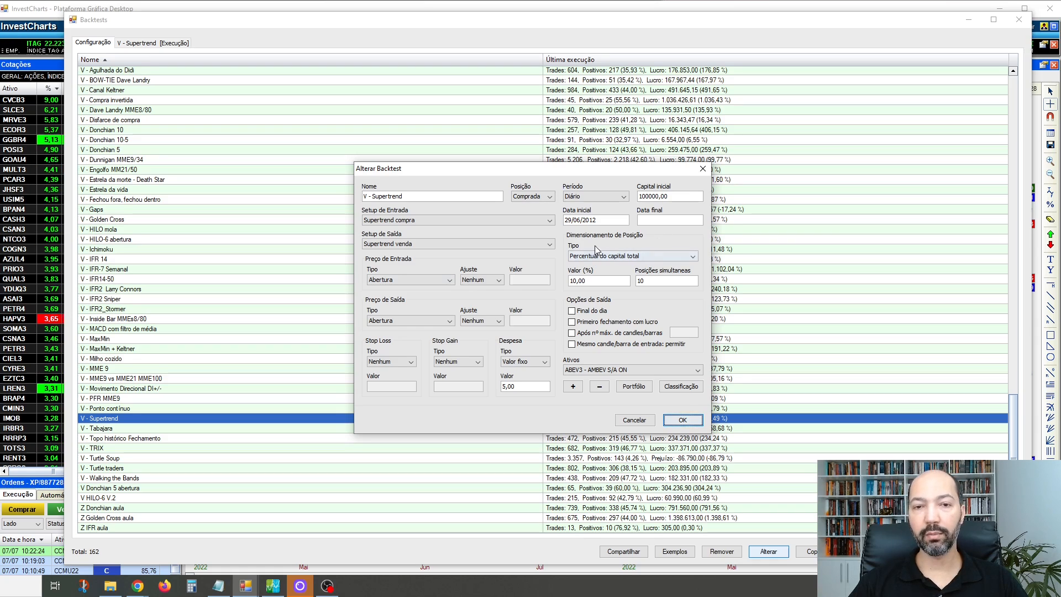
{"action": "left_click", "coordinate": [653, 256]}
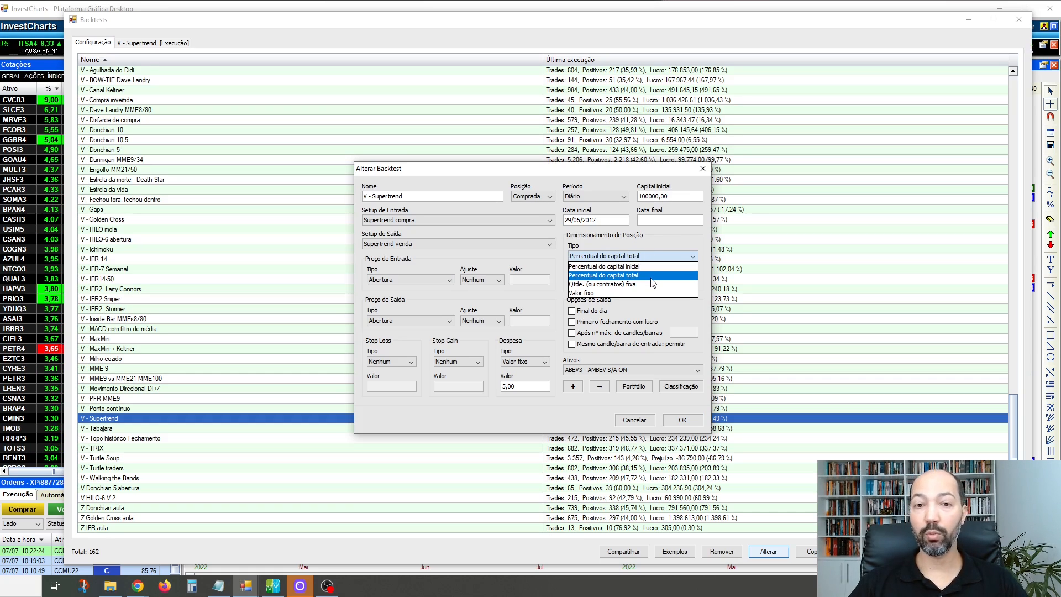
{"action": "left_click", "coordinate": [685, 231]}
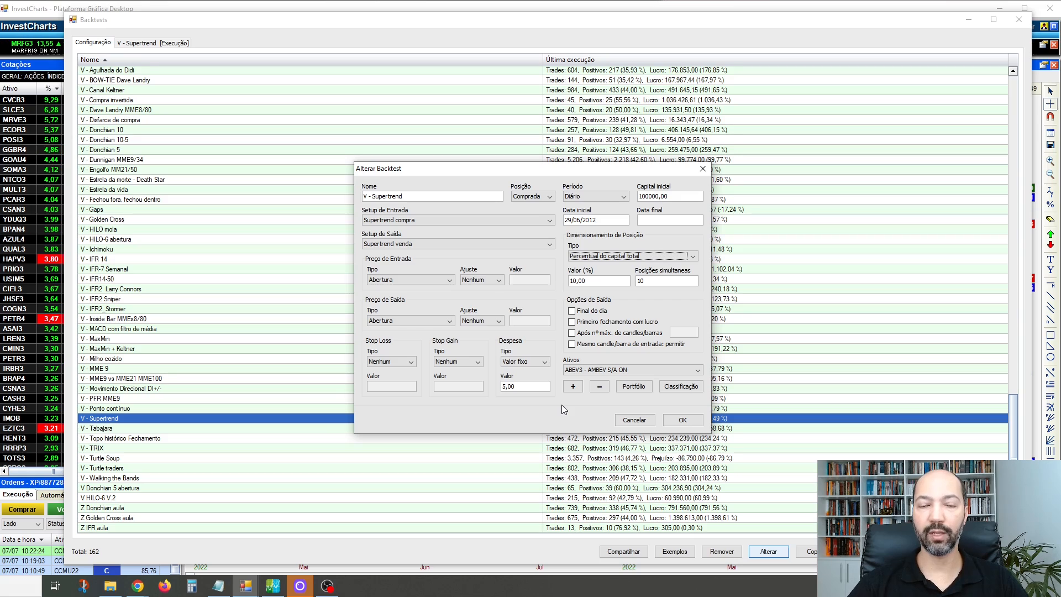
Step: Load the "IBXX - ÍNDICE BRASIL" portfolio as the assets of the V - Supertrend backtest
{"action": "left_click", "coordinate": [633, 387]}
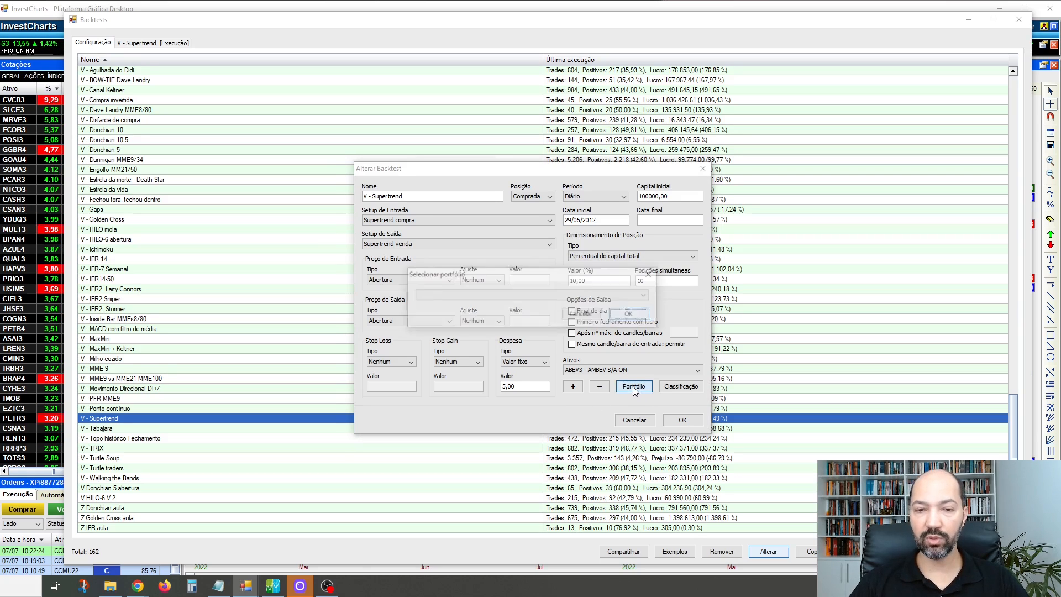
{"action": "left_click", "coordinate": [558, 296]}
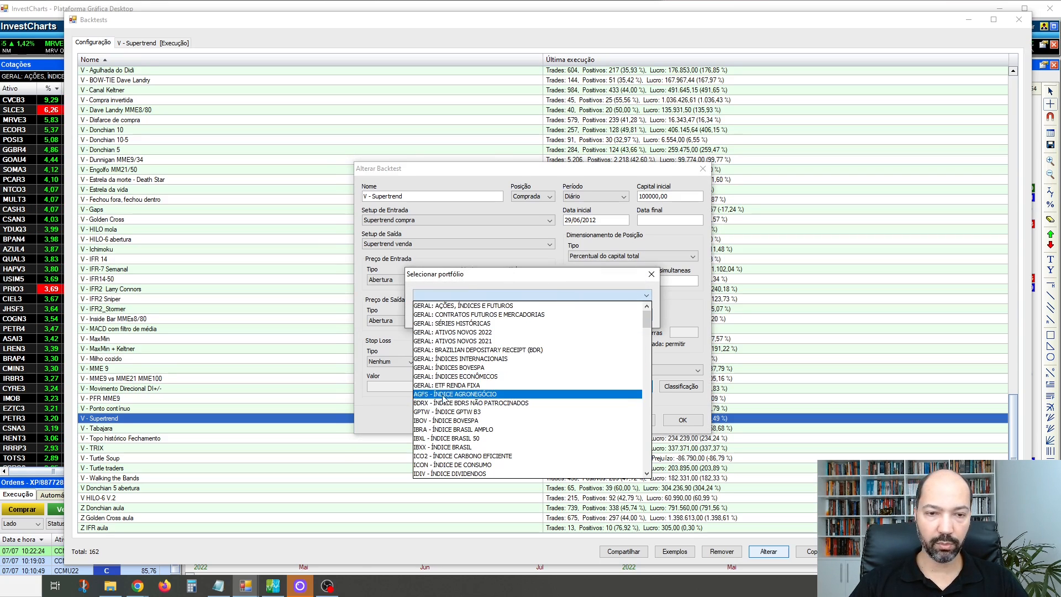
{"action": "scroll", "coordinate": [444, 412], "scroll_direction": "down", "scroll_amount": 1}
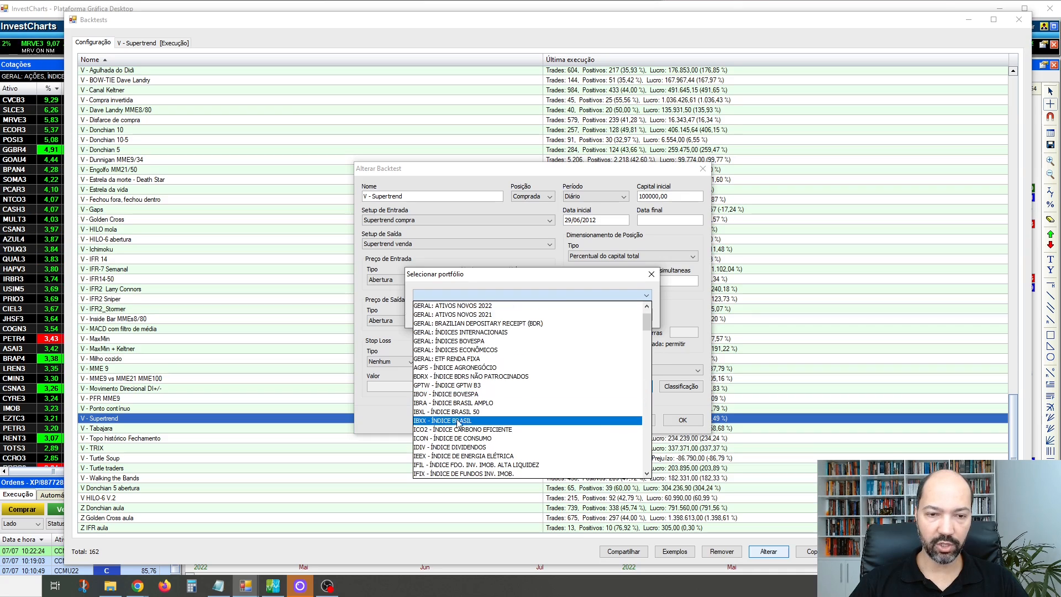
{"action": "left_click", "coordinate": [445, 420]}
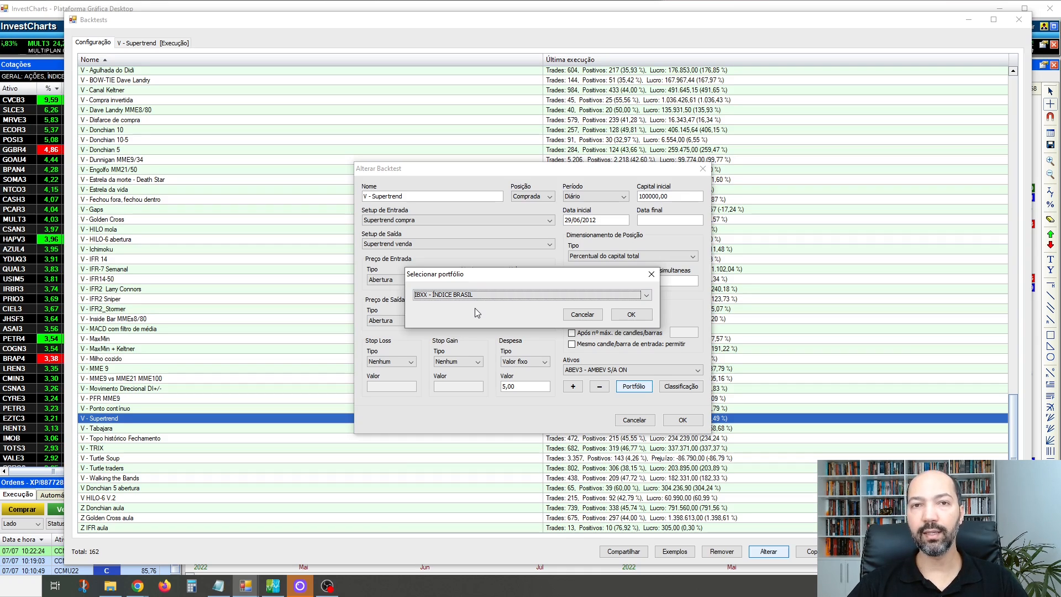
{"action": "left_click", "coordinate": [632, 315]}
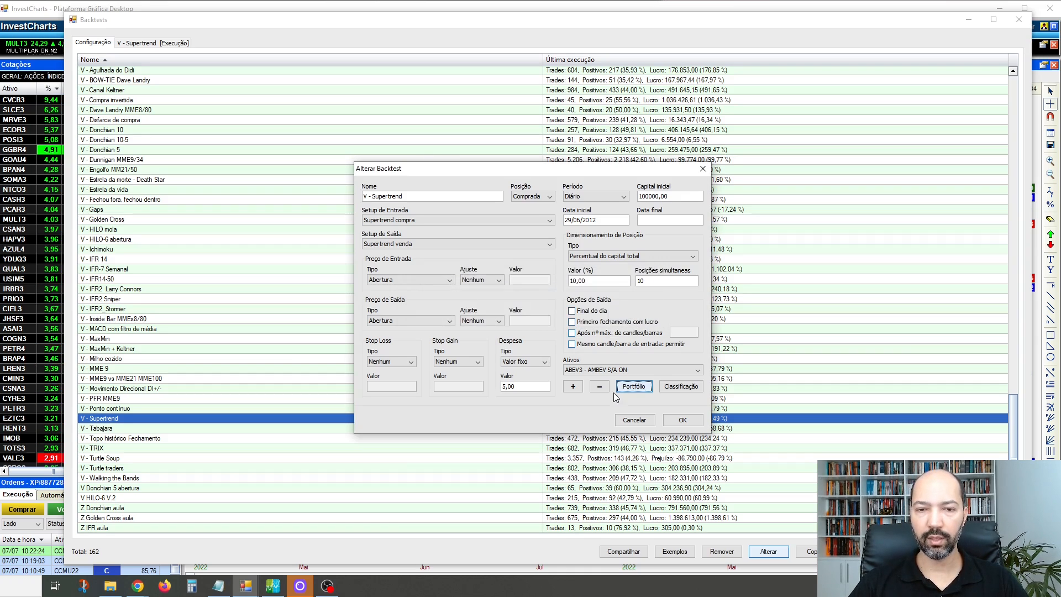
Step: Check the backtest's list of assets, keep ABEV3 selected, and save the backtest settings
{"action": "left_click", "coordinate": [683, 369]}
{"action": "scroll", "coordinate": [679, 398], "scroll_direction": "down", "scroll_amount": 5}
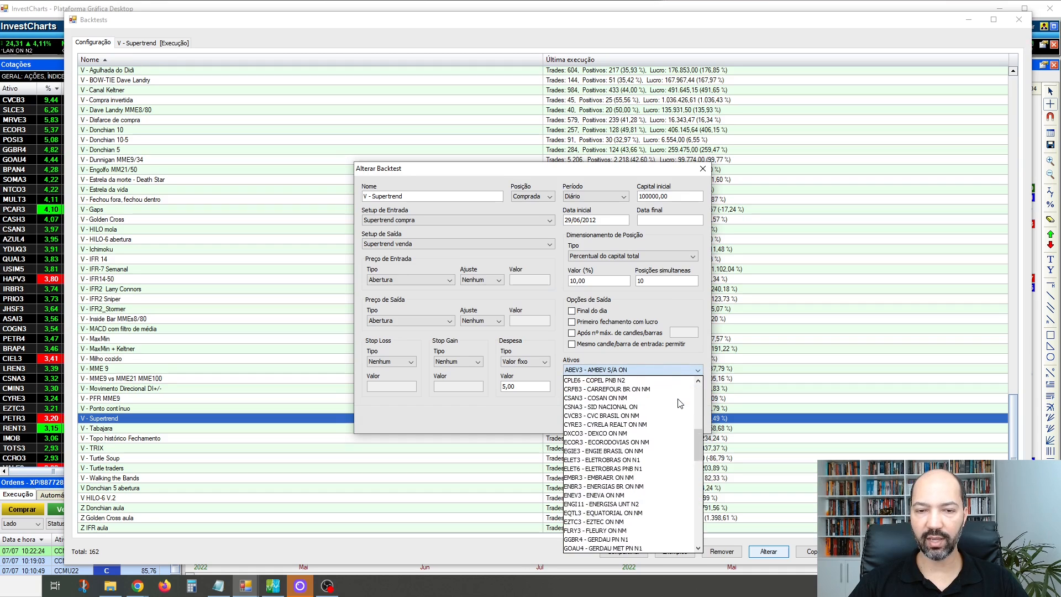
{"action": "left_click", "coordinate": [671, 353]}
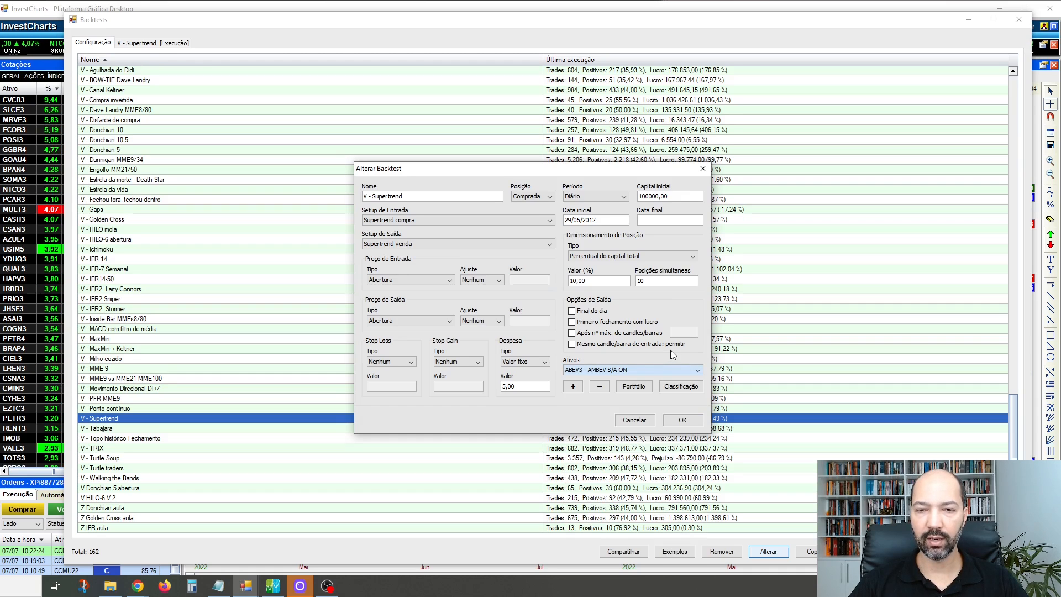
{"action": "left_click", "coordinate": [683, 420]}
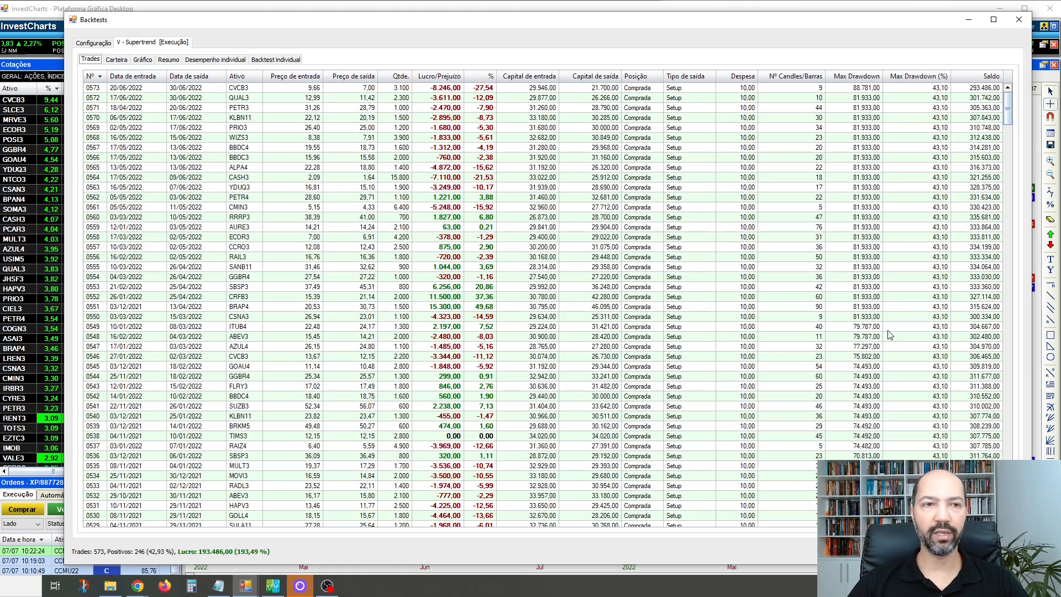
Step: Compare the per-asset V - Supertrend results by sorting on hit rate, maximum drawdown and payoff, ending with the highest result first
{"action": "left_click", "coordinate": [268, 59]}
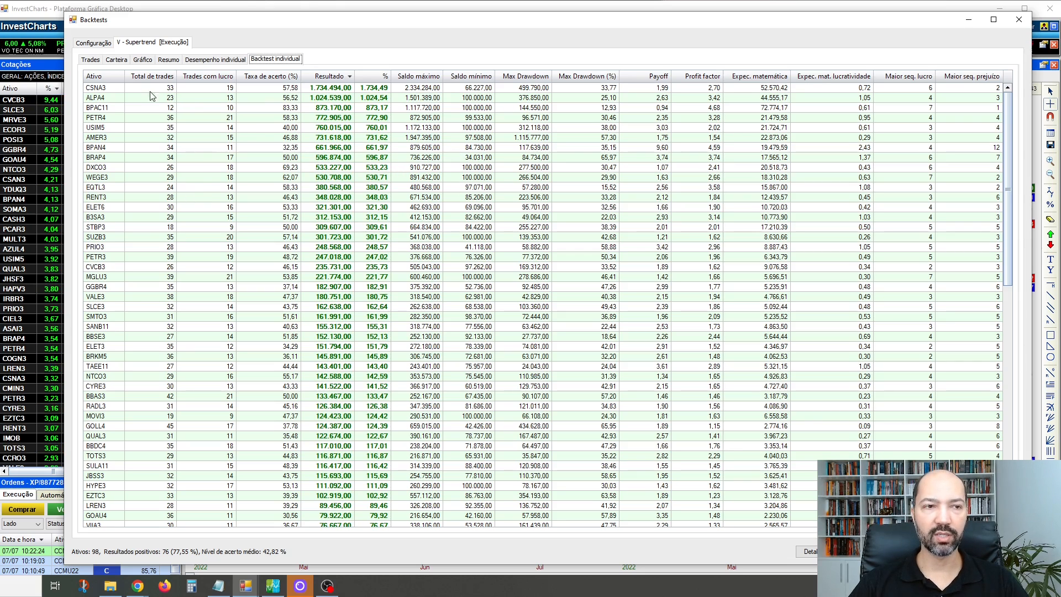
{"action": "left_click", "coordinate": [109, 91]}
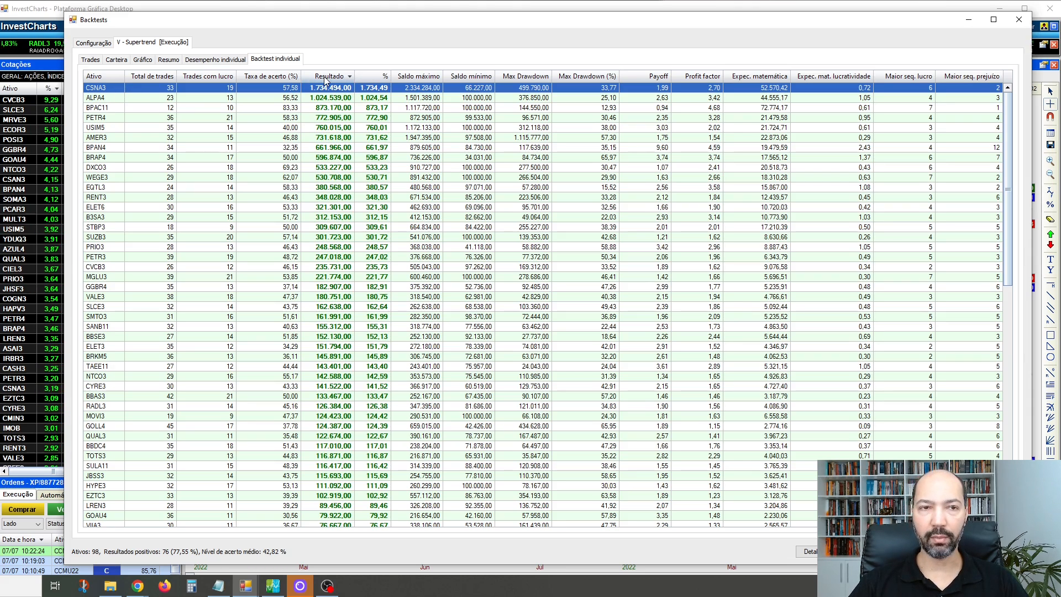
{"action": "left_click", "coordinate": [275, 81]}
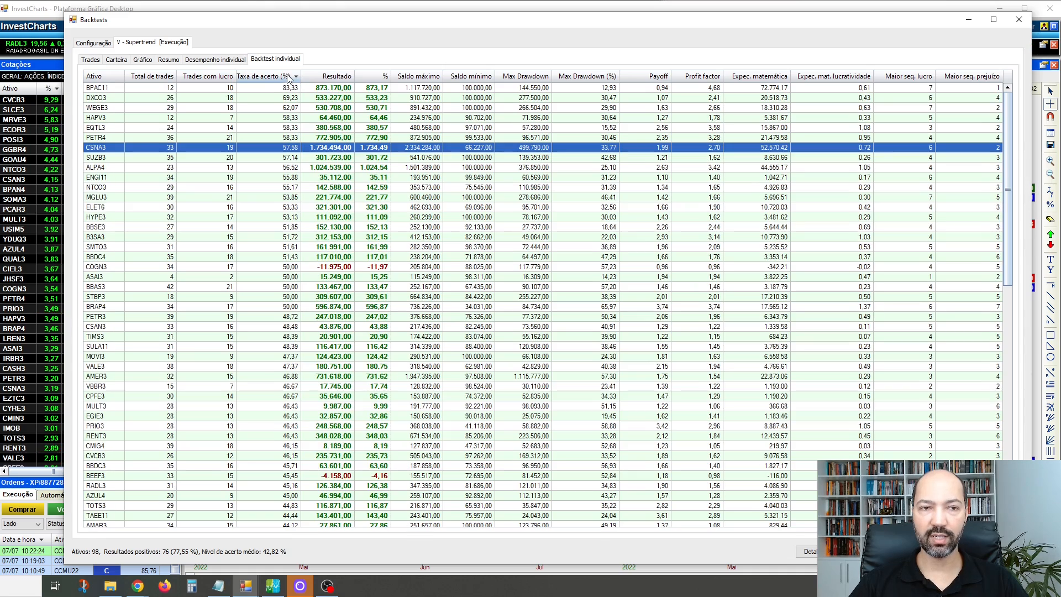
{"action": "left_click", "coordinate": [523, 78]}
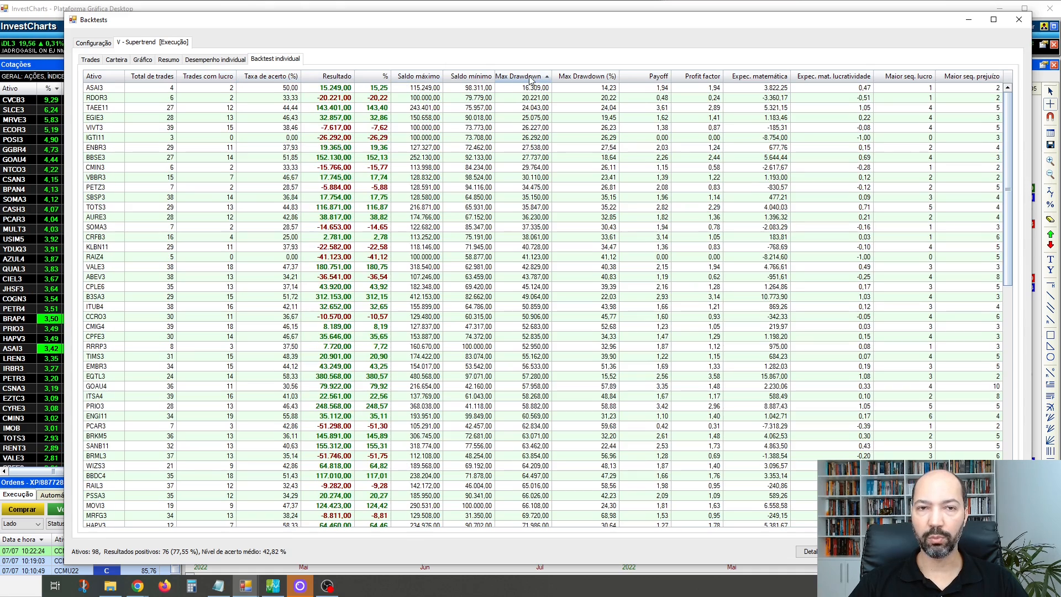
{"action": "left_click", "coordinate": [655, 77]}
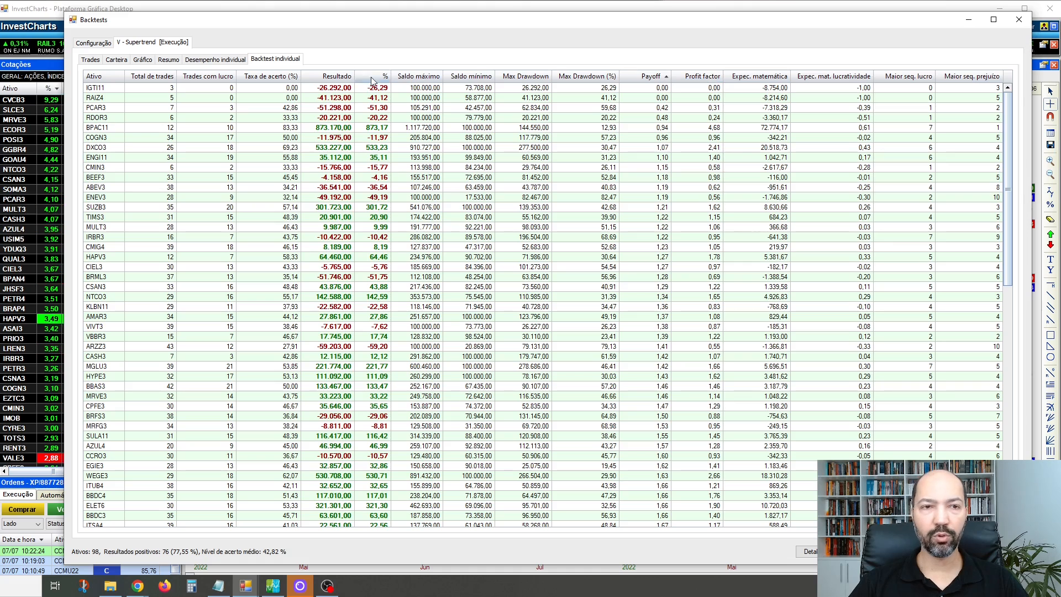
{"action": "left_click", "coordinate": [330, 78]}
{"action": "left_click", "coordinate": [331, 77]}
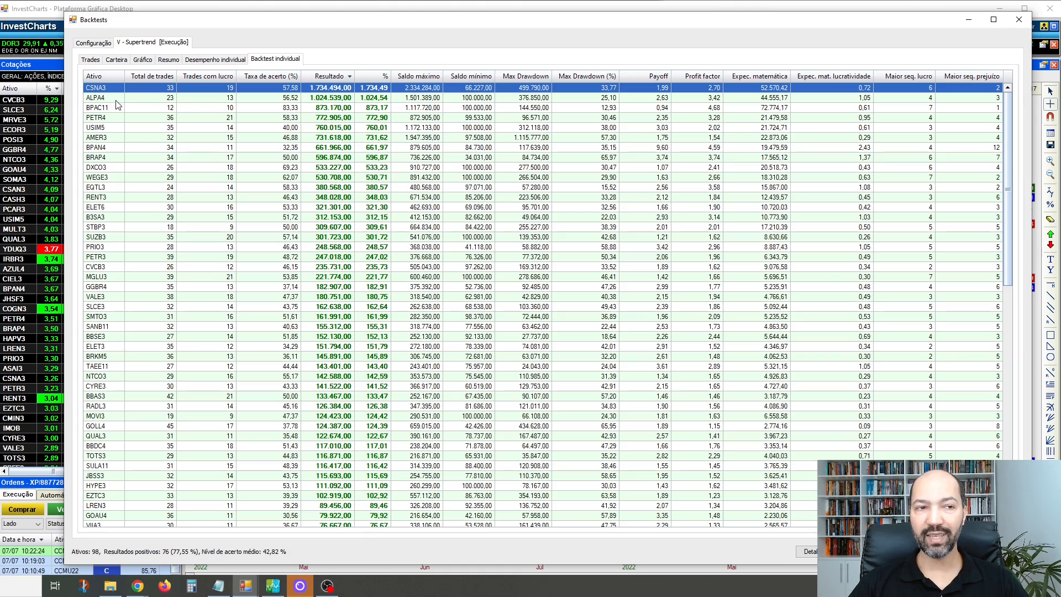
Step: Open the individual backtest details of CSNA3 in a taller window and examine its trades, capital chart and performance summary
{"action": "left_click", "coordinate": [810, 552]}
{"action": "left_click_drag", "start_coordinate": [526, 173], "coordinate": [514, 47]}
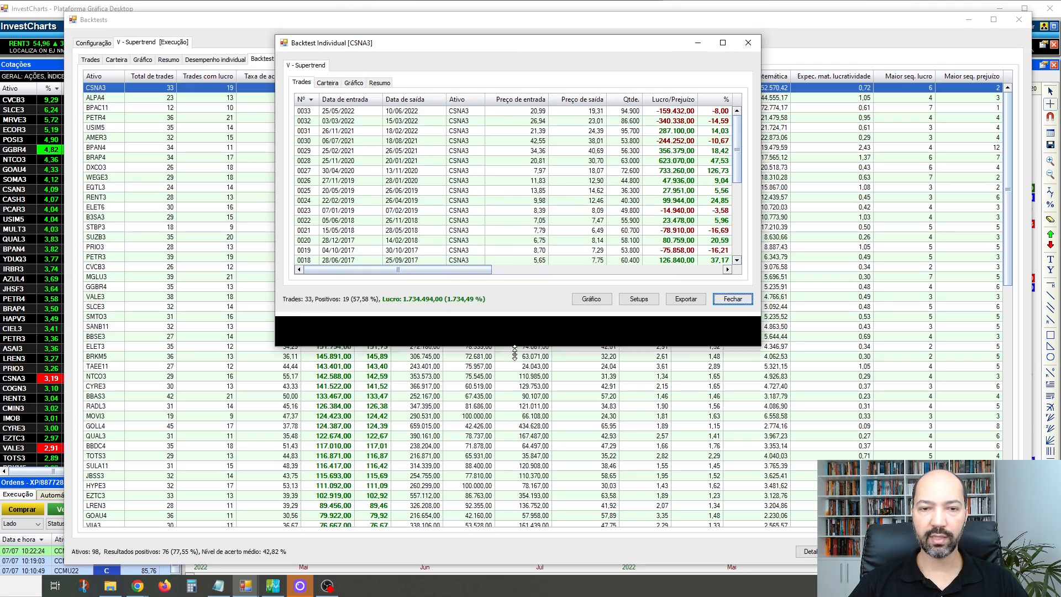
{"action": "left_click_drag", "start_coordinate": [515, 354], "coordinate": [515, 492]}
{"action": "scroll", "coordinate": [507, 198], "scroll_direction": "right", "scroll_amount": 5}
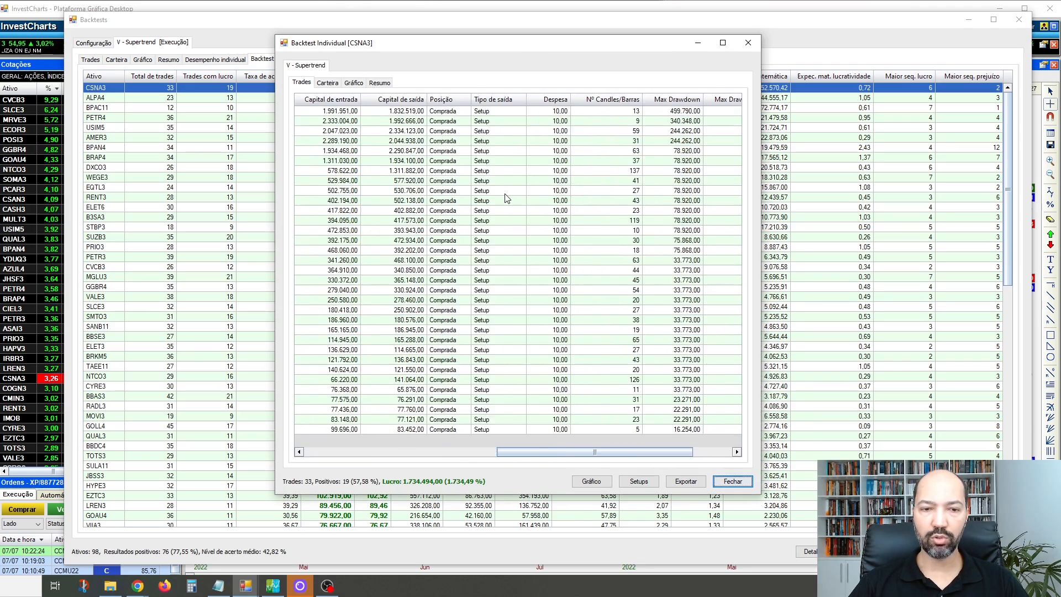
{"action": "scroll", "coordinate": [507, 198], "scroll_direction": "left", "scroll_amount": 5}
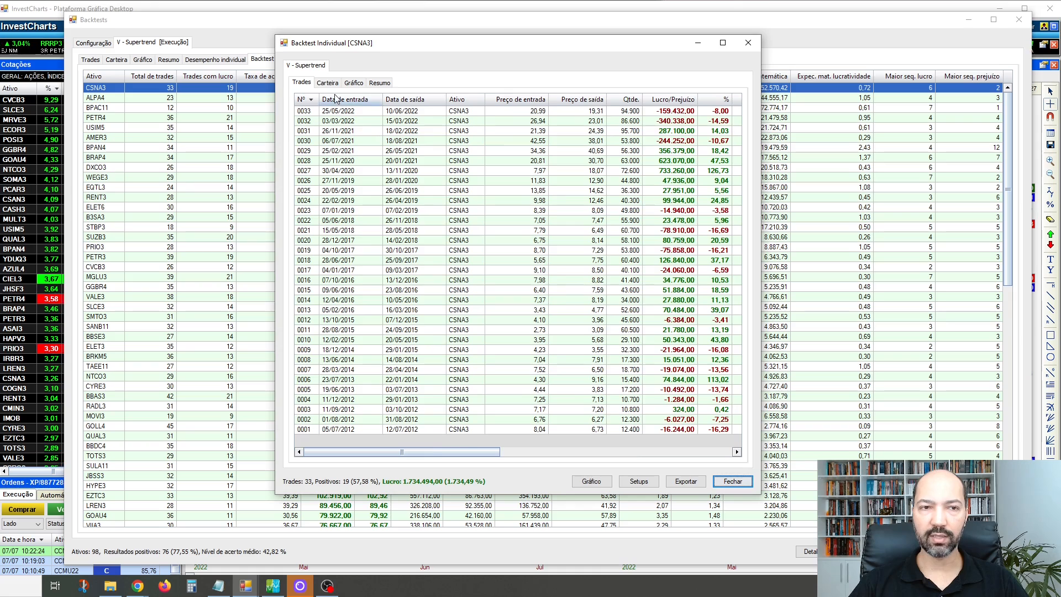
{"action": "left_click", "coordinate": [353, 83]}
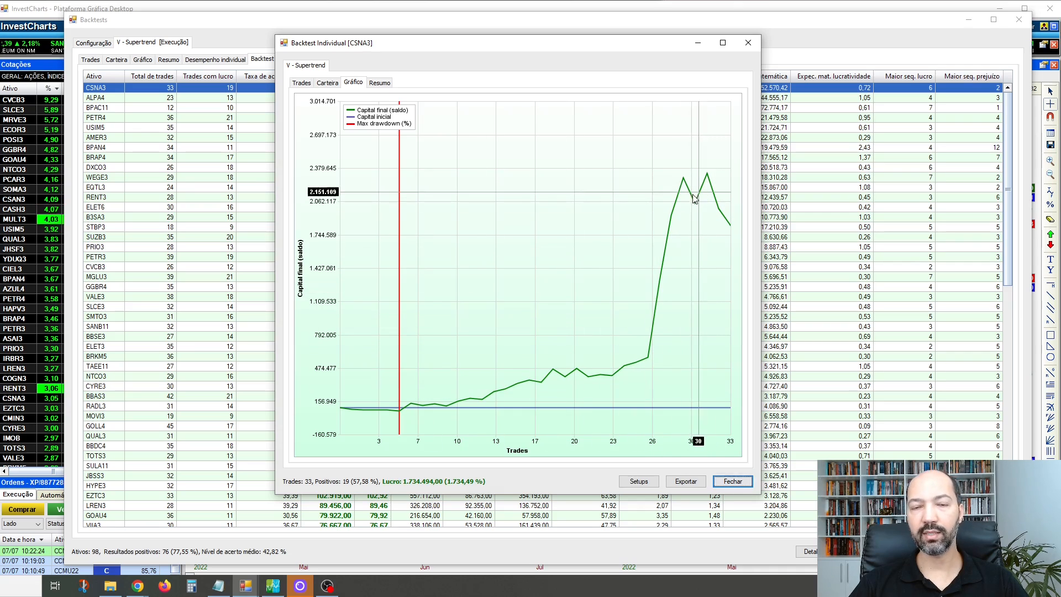
{"action": "left_click", "coordinate": [380, 82]}
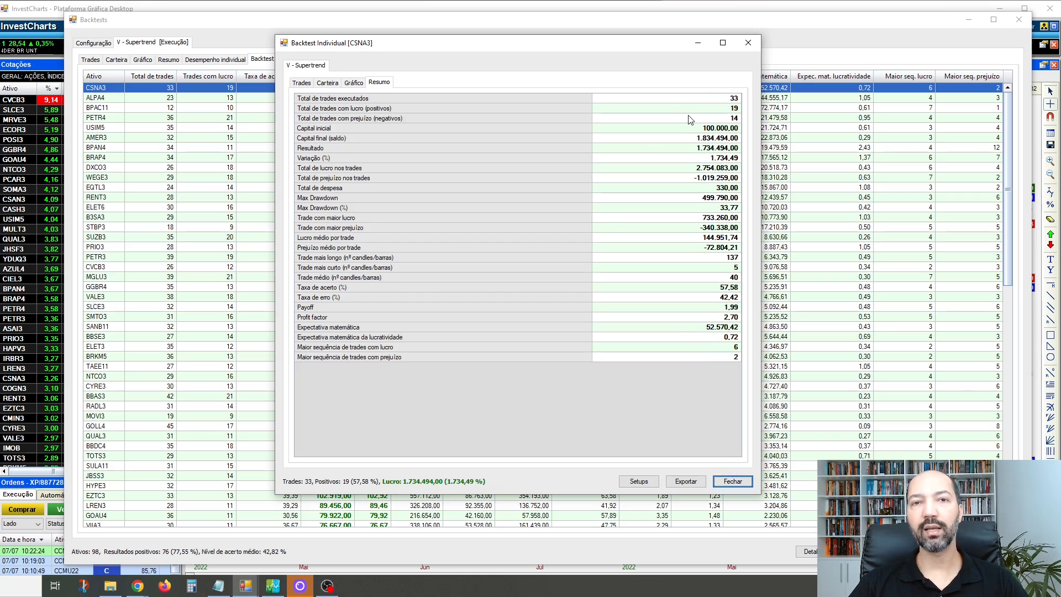
Step: Close the CSNA3 details and look through the per-asset results from the most profitable assets to the losing ones
{"action": "left_click", "coordinate": [748, 43]}
{"action": "left_click", "coordinate": [168, 98]}
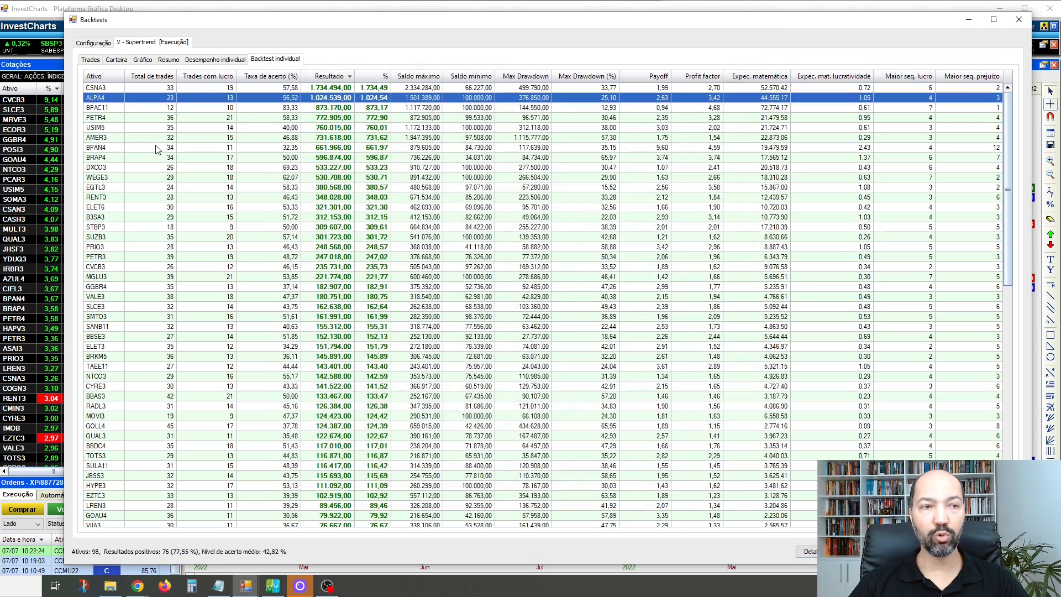
{"action": "scroll", "coordinate": [156, 149], "scroll_direction": "down", "scroll_amount": 18}
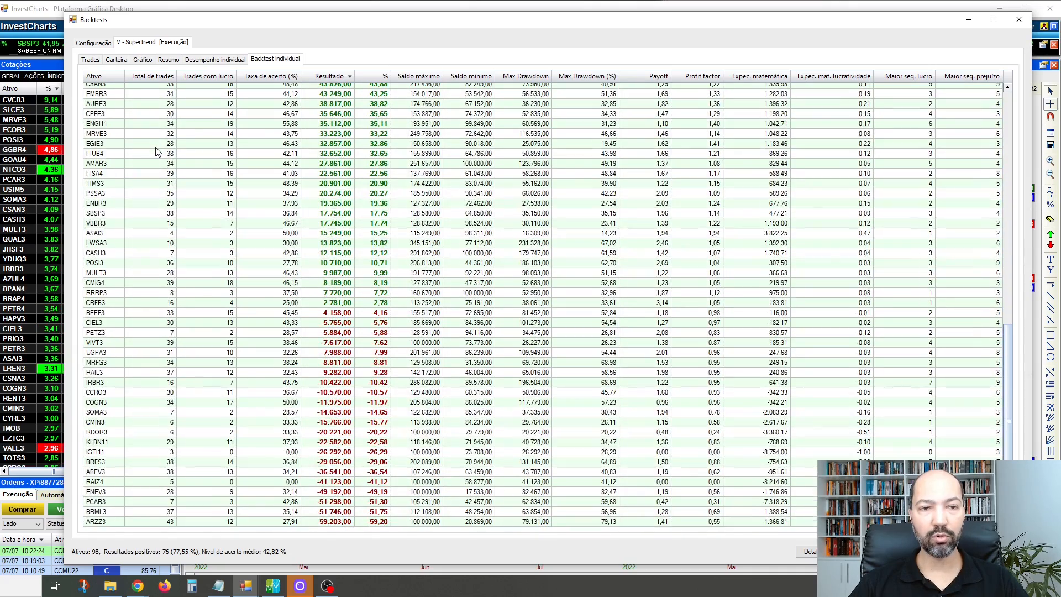
{"action": "left_click", "coordinate": [145, 312]}
Step: Open the individual backtest of VBBR3, examine its capital chart, close it and return to the start of the asset list
{"action": "left_click", "coordinate": [160, 224]}
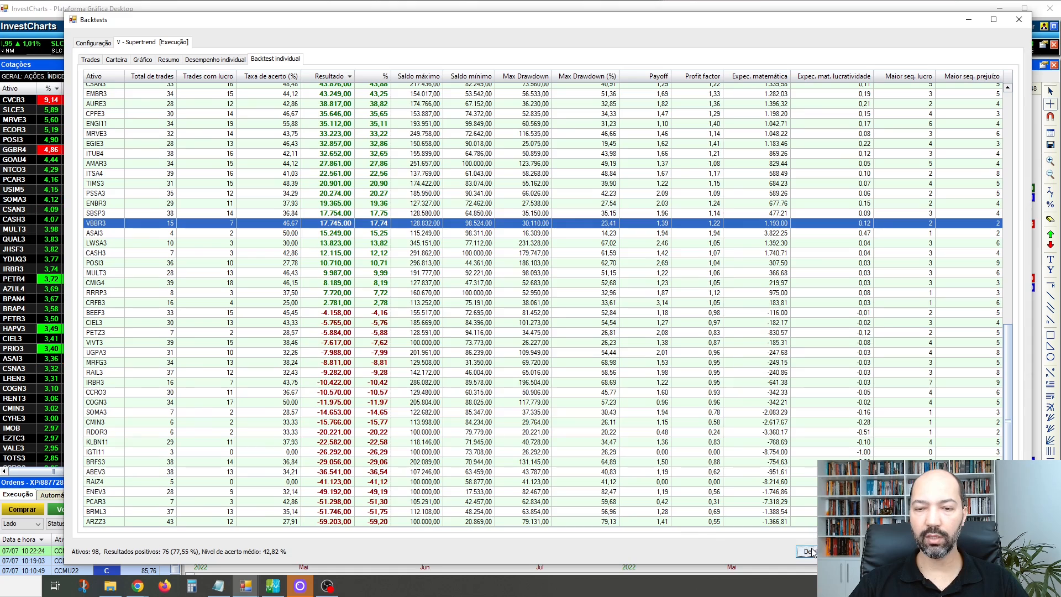
{"action": "double_click", "coordinate": [160, 223]}
{"action": "left_click", "coordinate": [368, 205]}
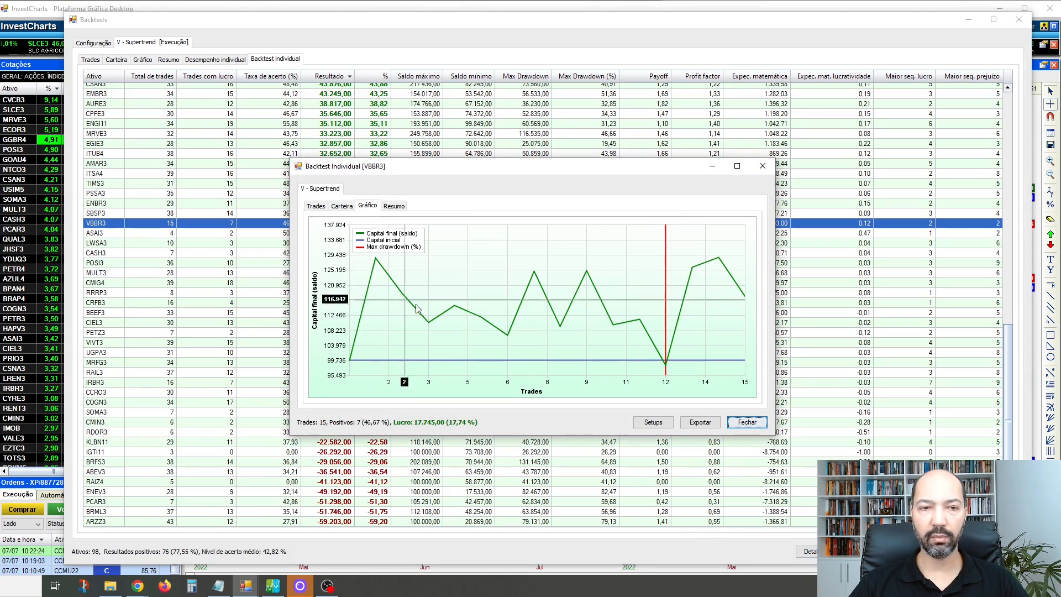
{"action": "left_click", "coordinate": [763, 166]}
{"action": "scroll", "coordinate": [318, 173], "scroll_direction": "up", "scroll_amount": 10}
{"action": "scroll", "coordinate": [318, 172], "scroll_direction": "up", "scroll_amount": 8}
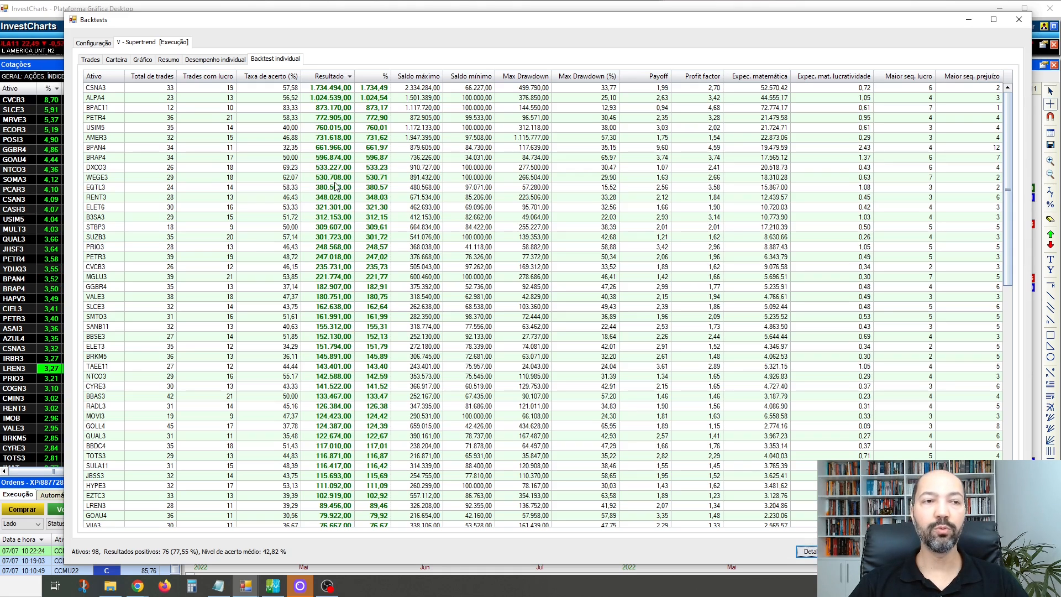
Step: Examine the list of trades executed by the V - Supertrend backtest on the whole portfolio
{"action": "left_click", "coordinate": [90, 60]}
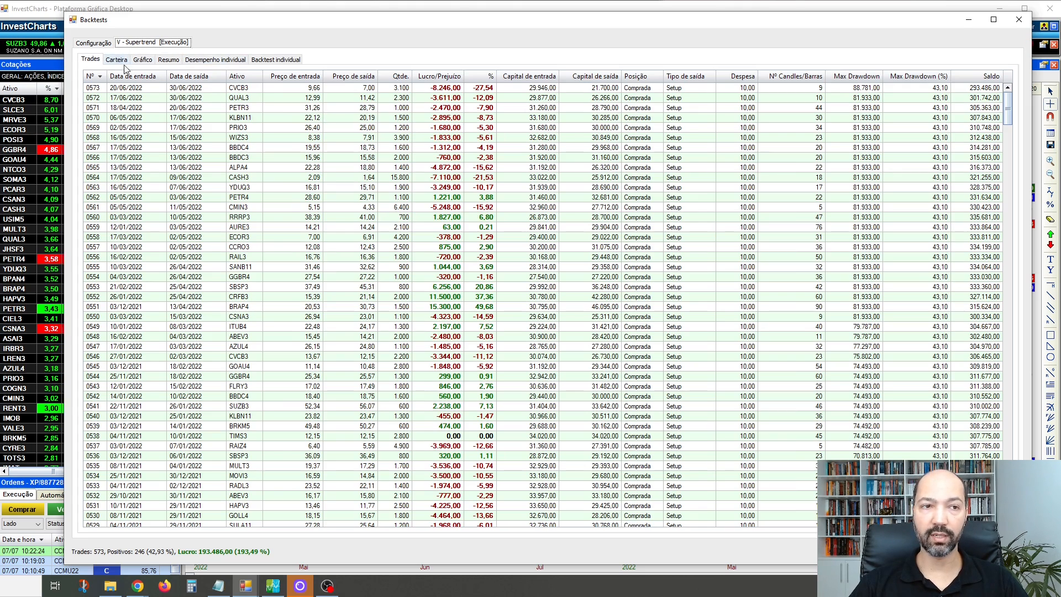
{"action": "left_click", "coordinate": [100, 90]}
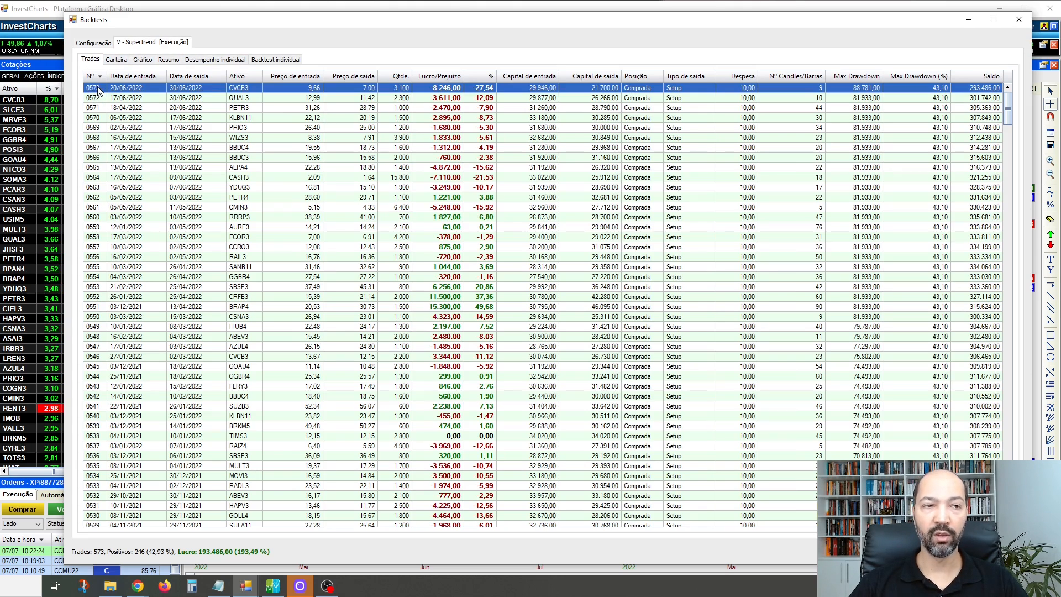
{"action": "scroll", "coordinate": [547, 159], "scroll_direction": "down", "scroll_amount": 10}
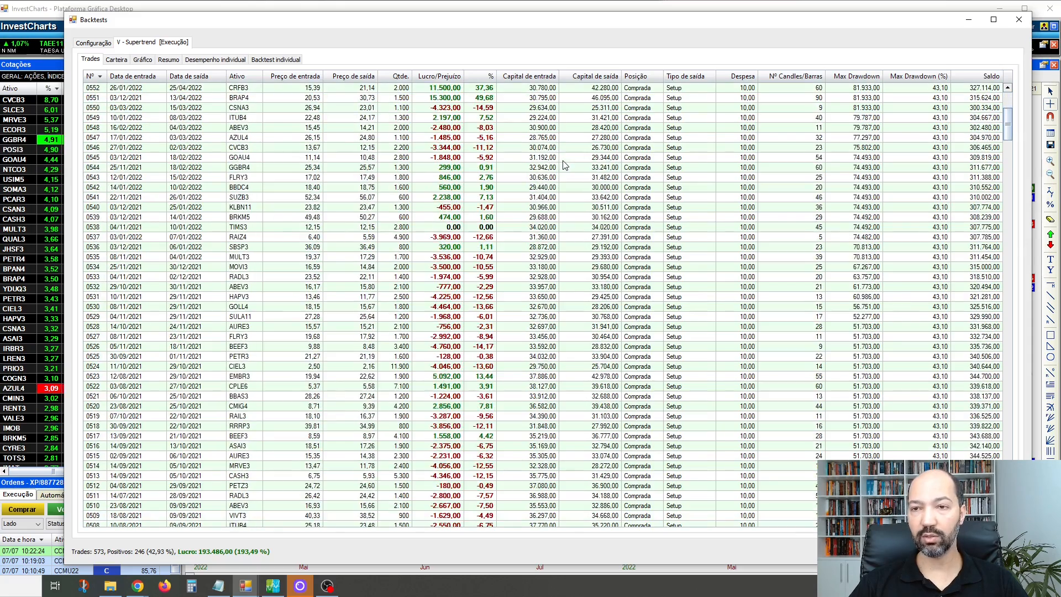
{"action": "scroll", "coordinate": [559, 187], "scroll_direction": "up", "scroll_amount": 10}
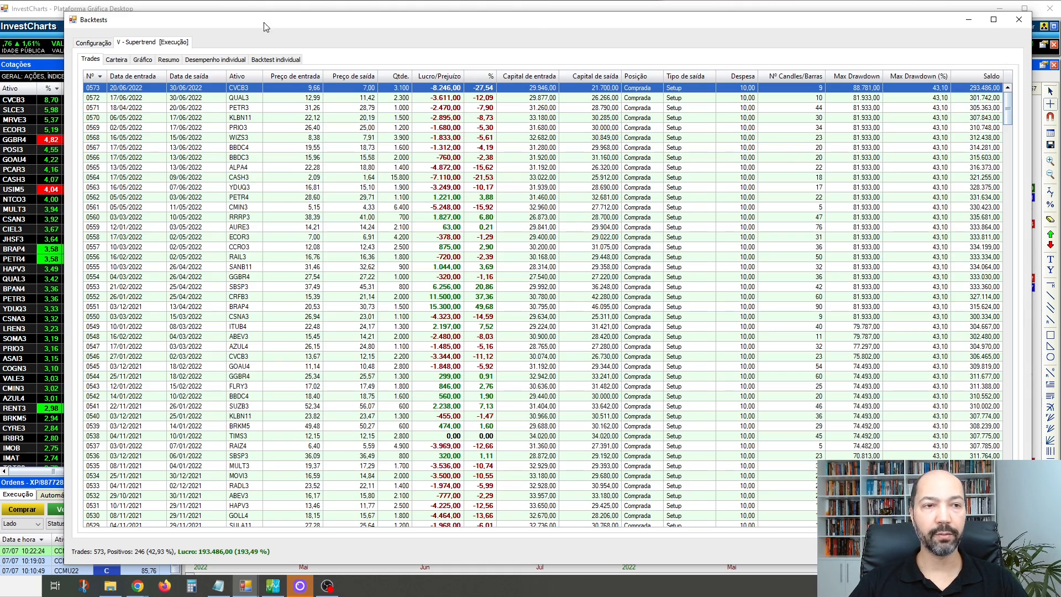
Step: Review the portfolio backtest's open positions, capital chart, individual performance per asset and overall summary
{"action": "left_click", "coordinate": [116, 59]}
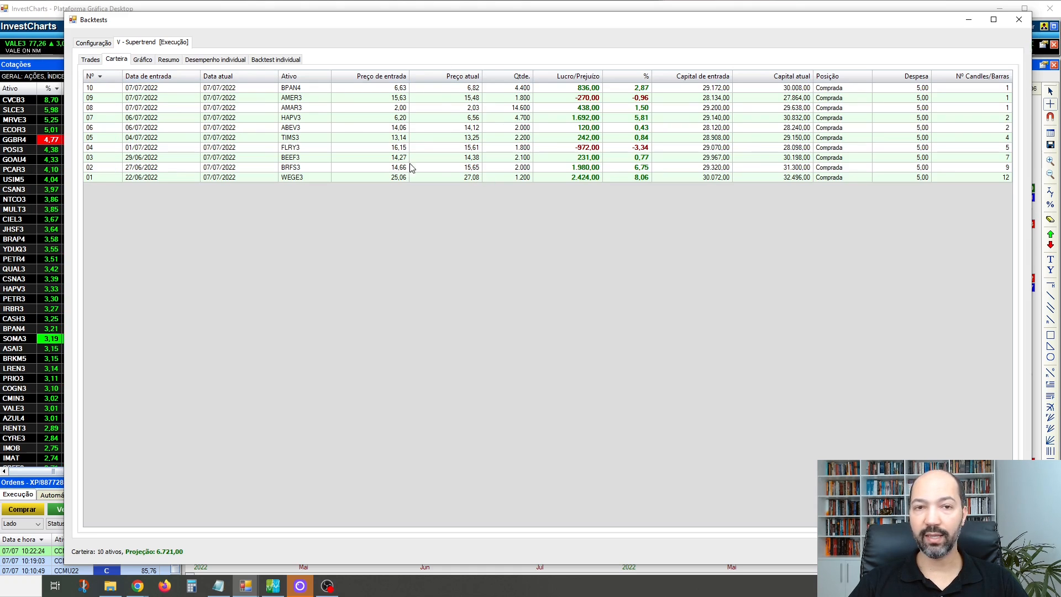
{"action": "left_click", "coordinate": [142, 59]}
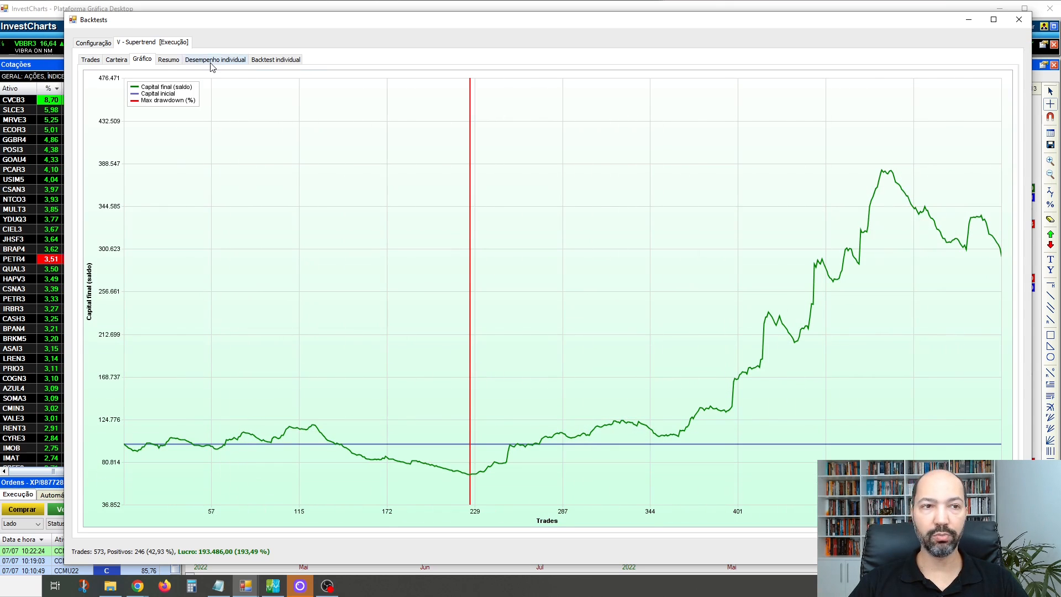
{"action": "left_click", "coordinate": [169, 59]}
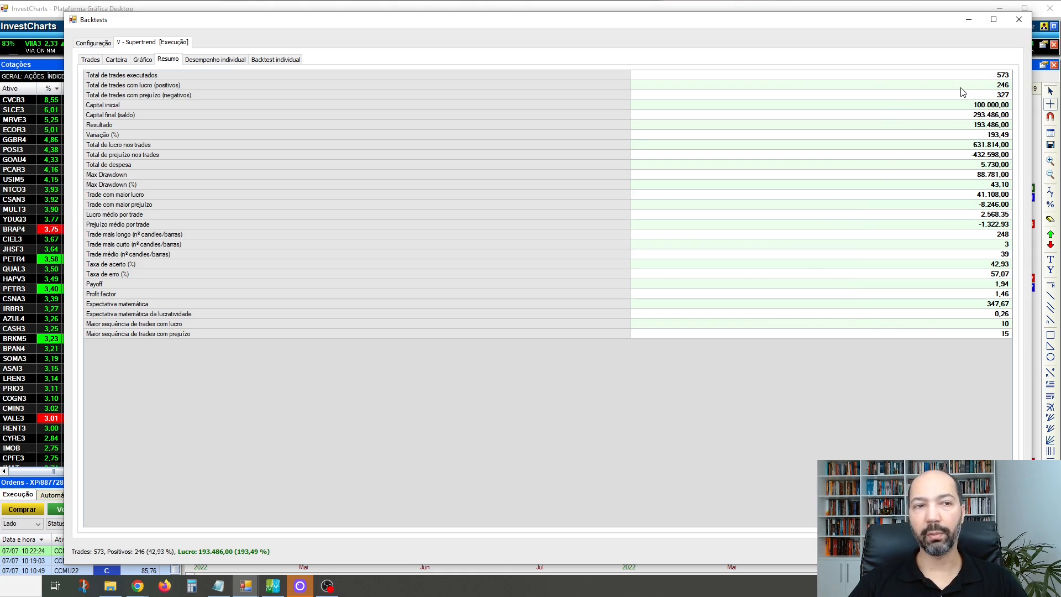
{"action": "left_click", "coordinate": [214, 60]}
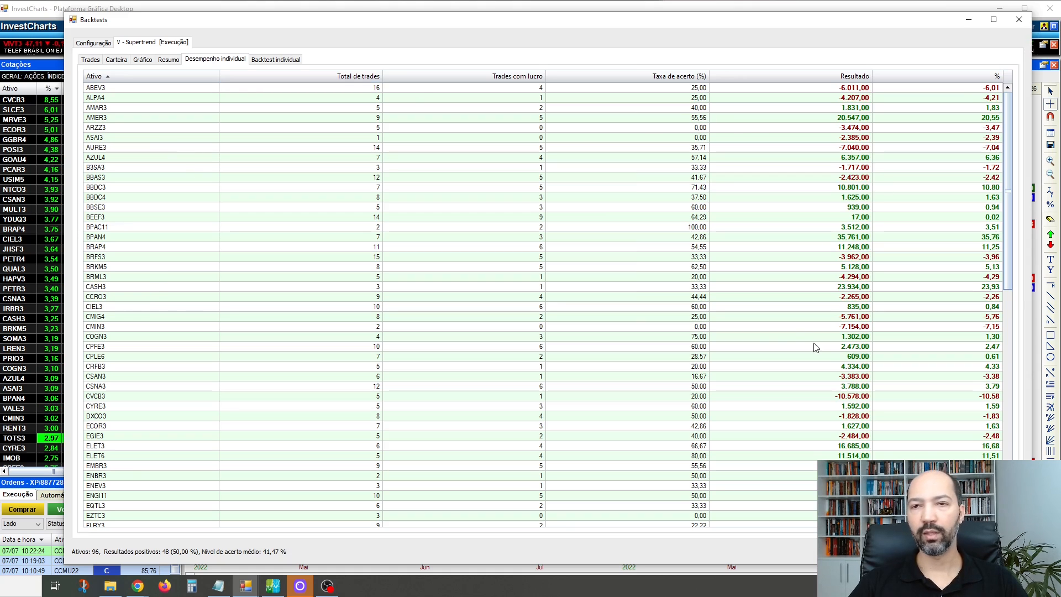
{"action": "left_click", "coordinate": [167, 60]}
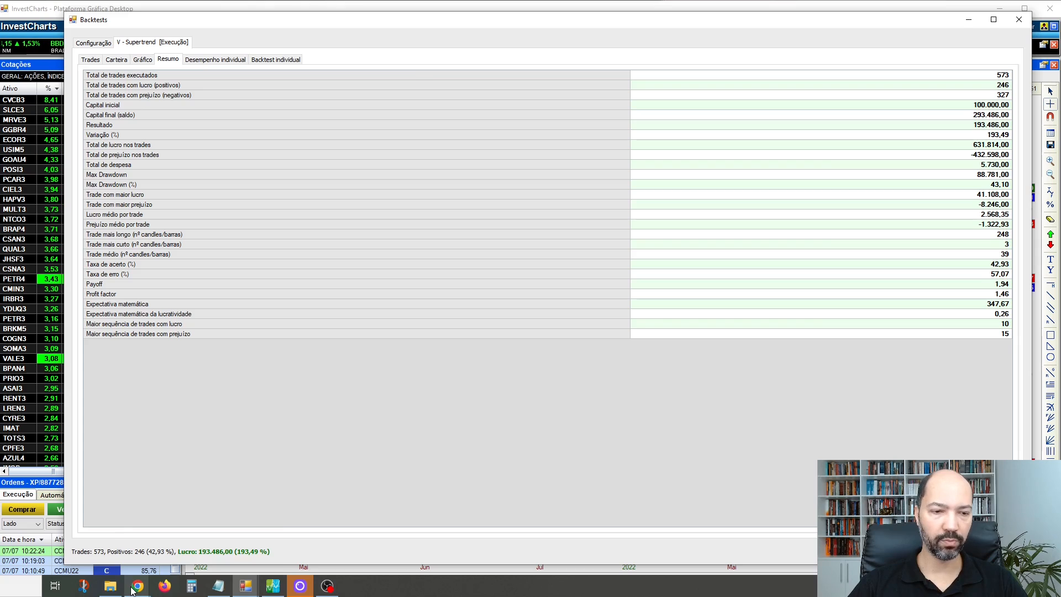
Step: Switch to Chrome and look over the InvestCharts home page
{"action": "left_click", "coordinate": [240, 547]}
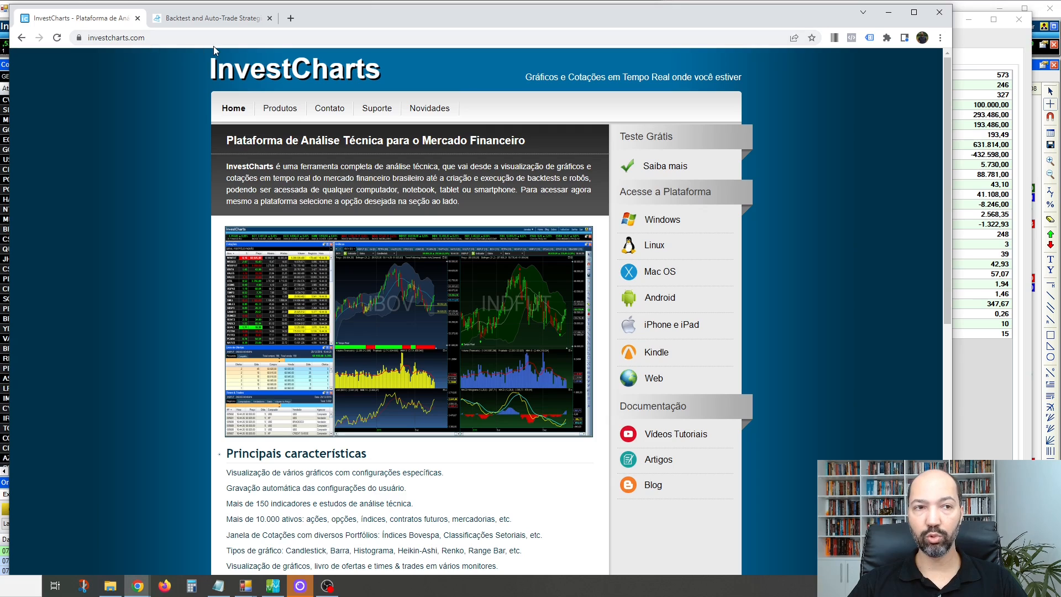
{"action": "scroll", "coordinate": [429, 225], "scroll_direction": "down", "scroll_amount": 9}
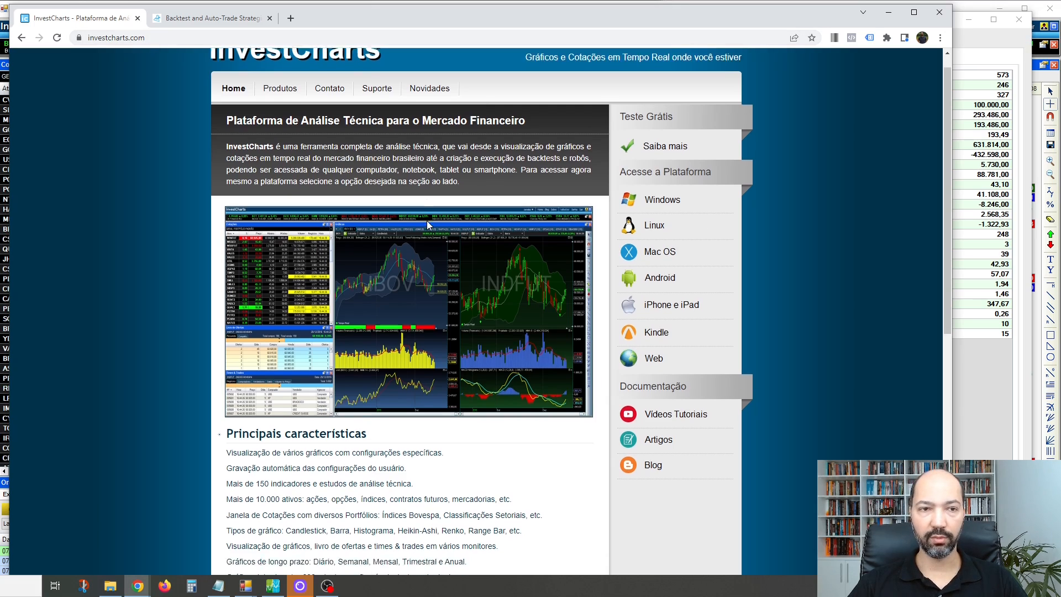
{"action": "scroll", "coordinate": [429, 225], "scroll_direction": "up", "scroll_amount": 10}
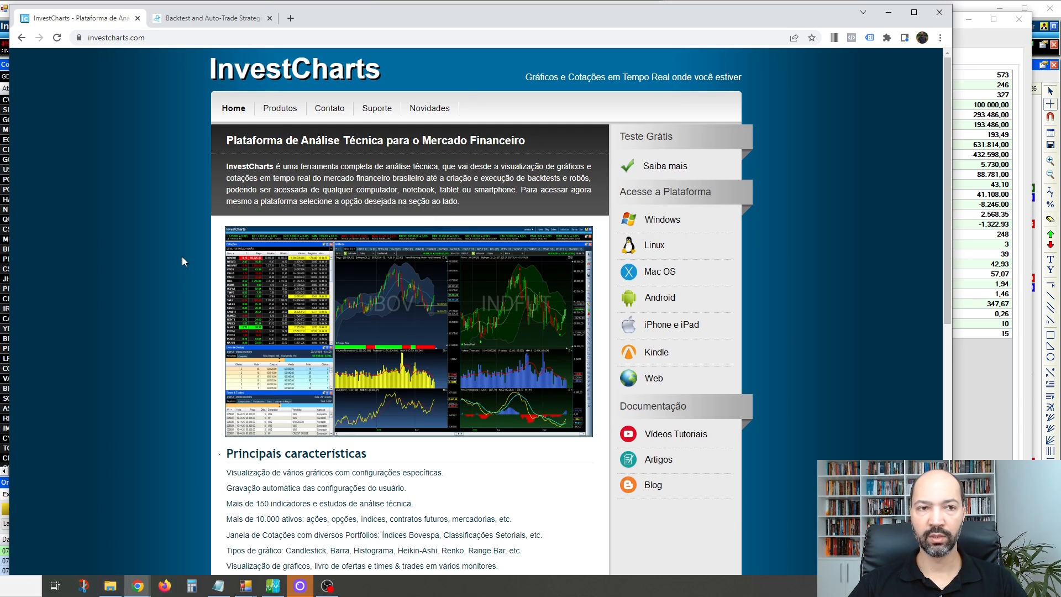
Step: Check the InvestCharts module prices, comparing the Trimestral and Mensal plans for Módulo Bovespa Tempo Real, with Mensal left selected
{"action": "left_click", "coordinate": [280, 114]}
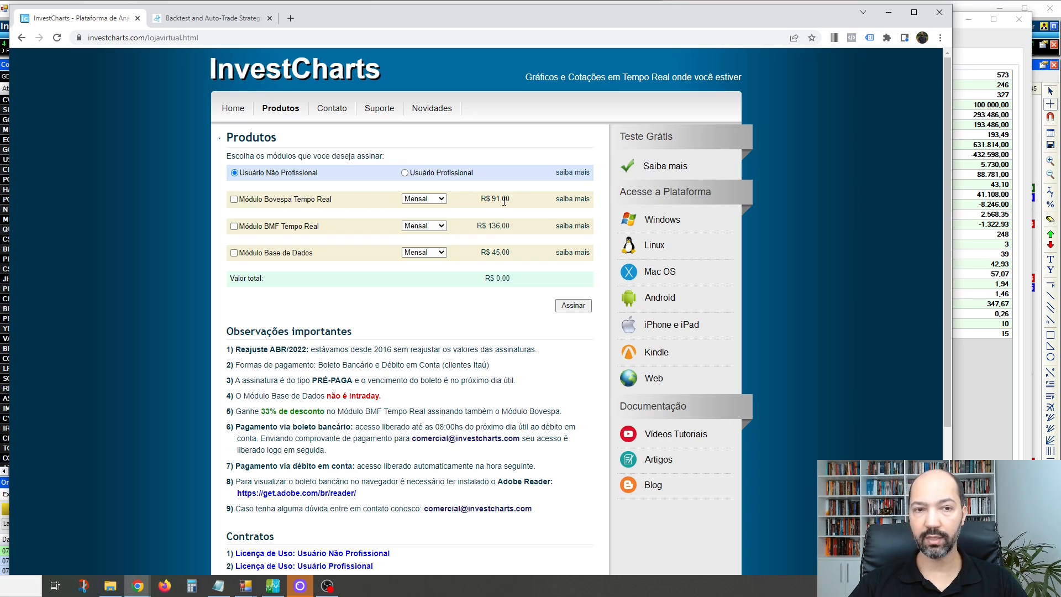
{"action": "left_click", "coordinate": [442, 199]}
{"action": "left_click", "coordinate": [429, 218]}
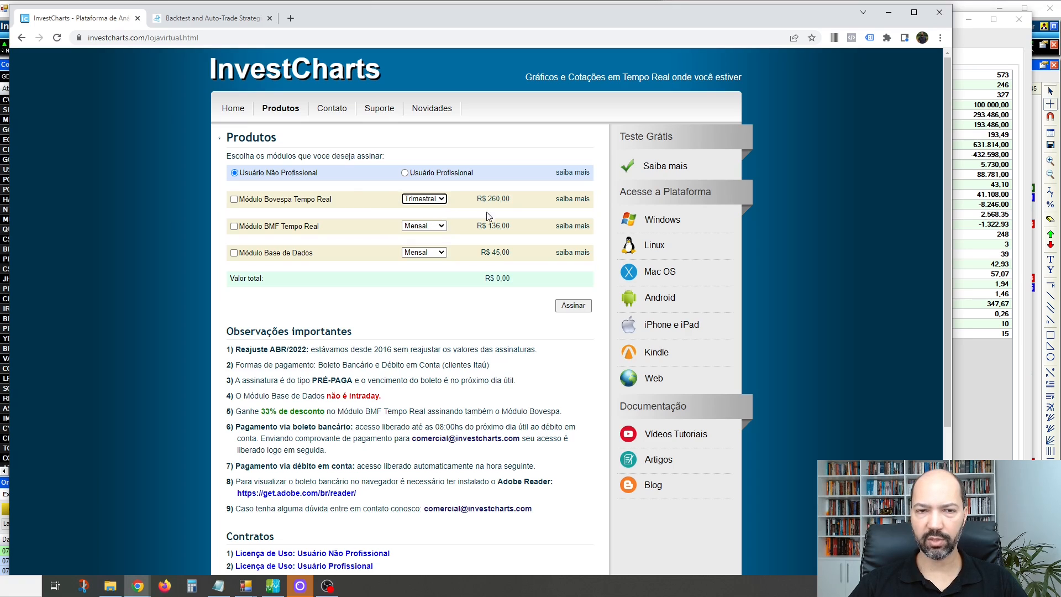
{"action": "left_click", "coordinate": [441, 199]}
{"action": "left_click", "coordinate": [429, 210]}
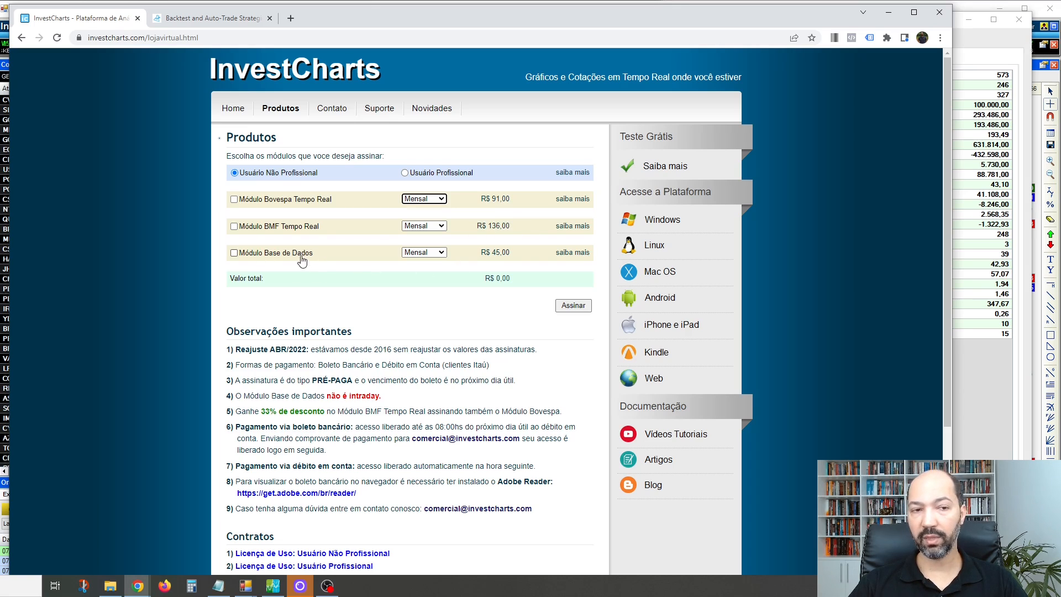
{"action": "mouse_move", "coordinate": [307, 259]}
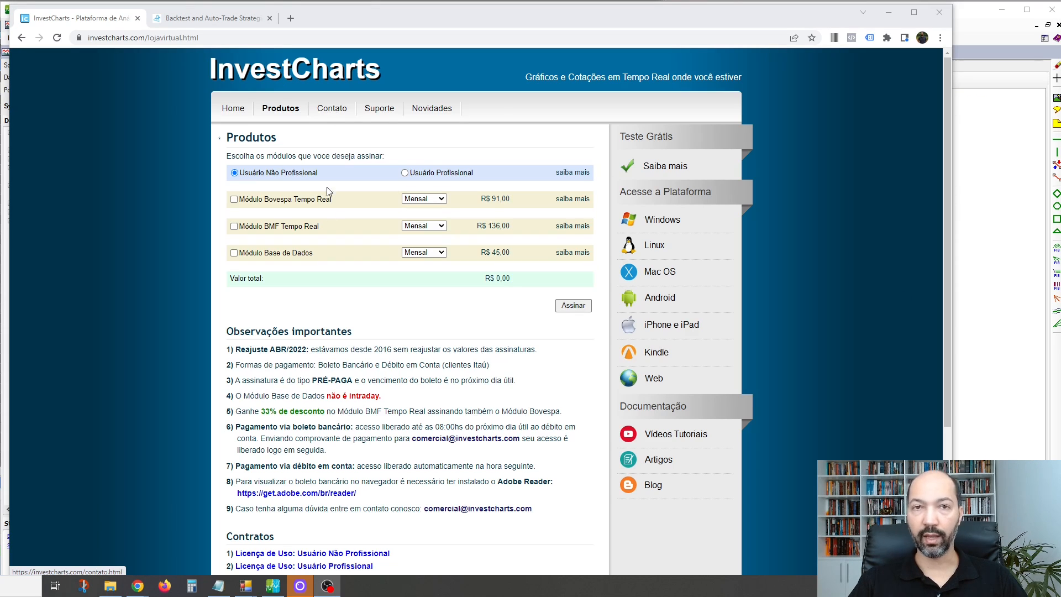
Step: Switch to Wealth-Lab Developer and examine the General Indicators conditions available for building the Donchian strategy's rules, collapsing the group when done
{"action": "left_click", "coordinate": [272, 585]}
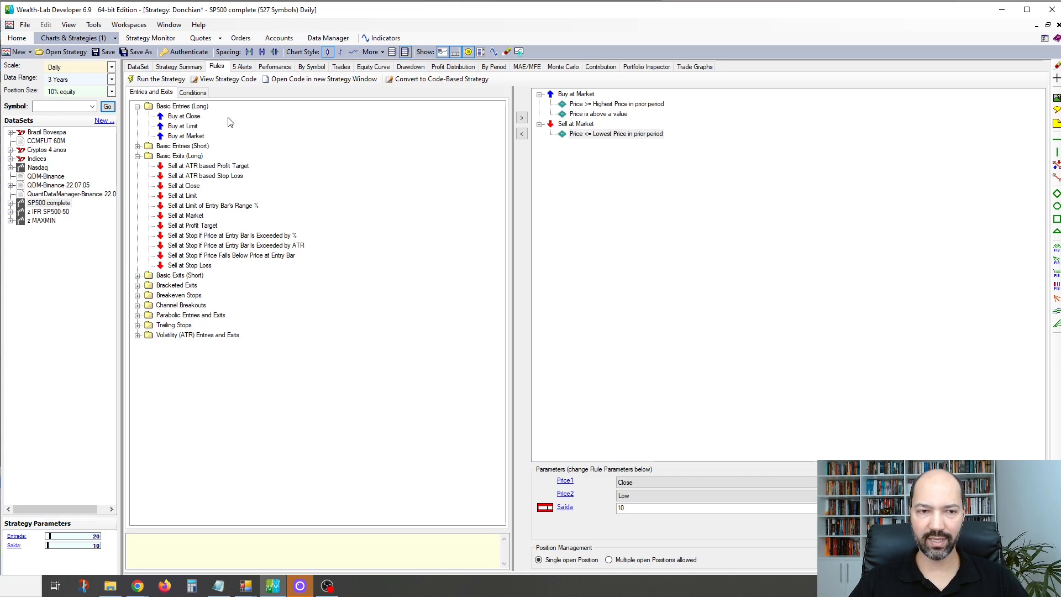
{"action": "left_click", "coordinate": [190, 95]}
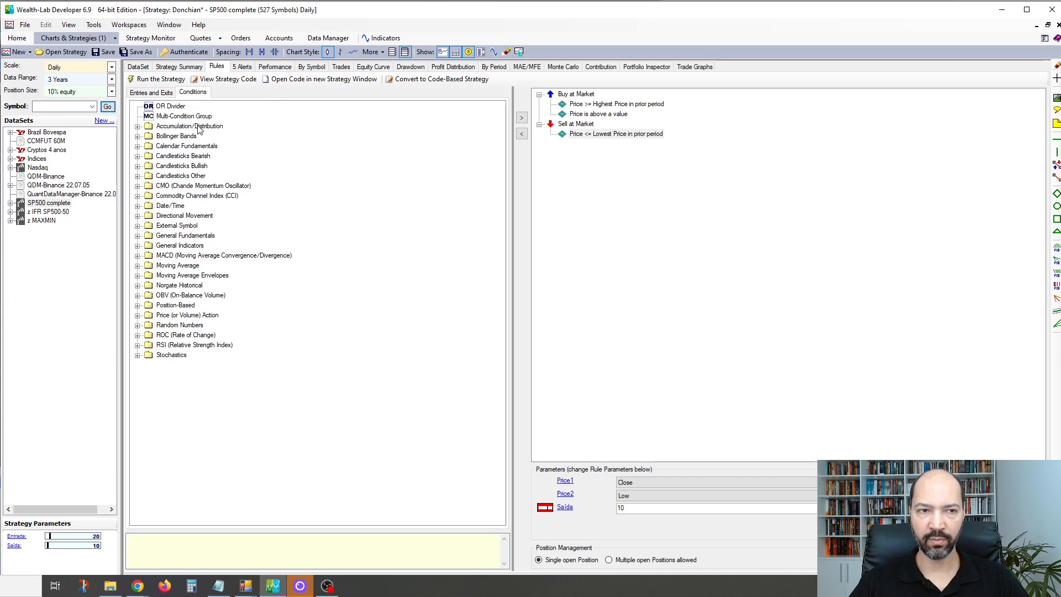
{"action": "left_click", "coordinate": [138, 246]}
{"action": "mouse_move", "coordinate": [499, 206]}
{"action": "left_mouse_down"}
{"action": "mouse_move", "coordinate": [497, 274]}
{"action": "mouse_move", "coordinate": [493, 214]}
{"action": "left_mouse_up"}
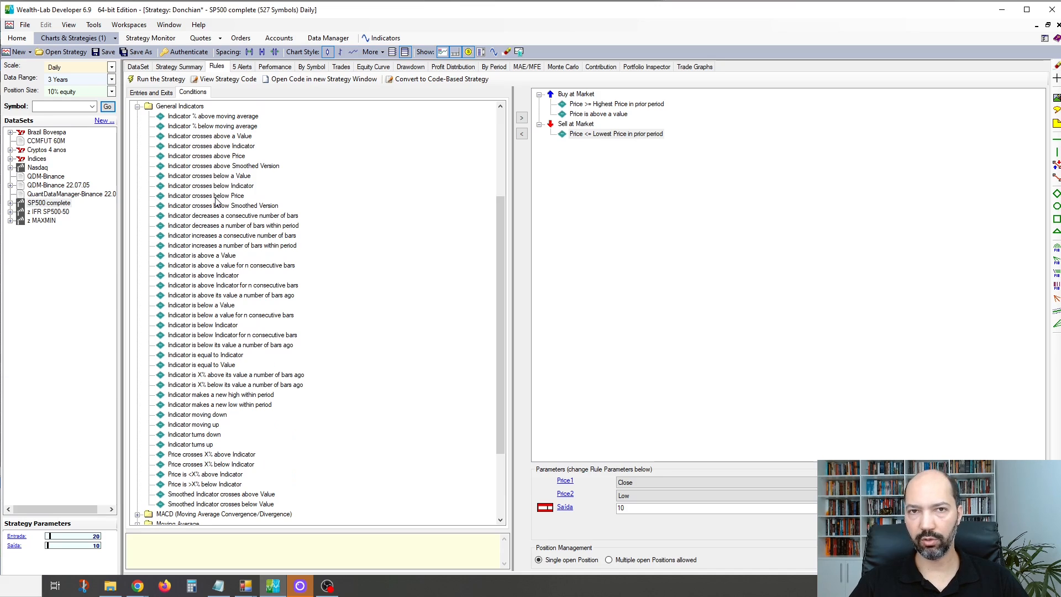
{"action": "left_click", "coordinate": [137, 106]}
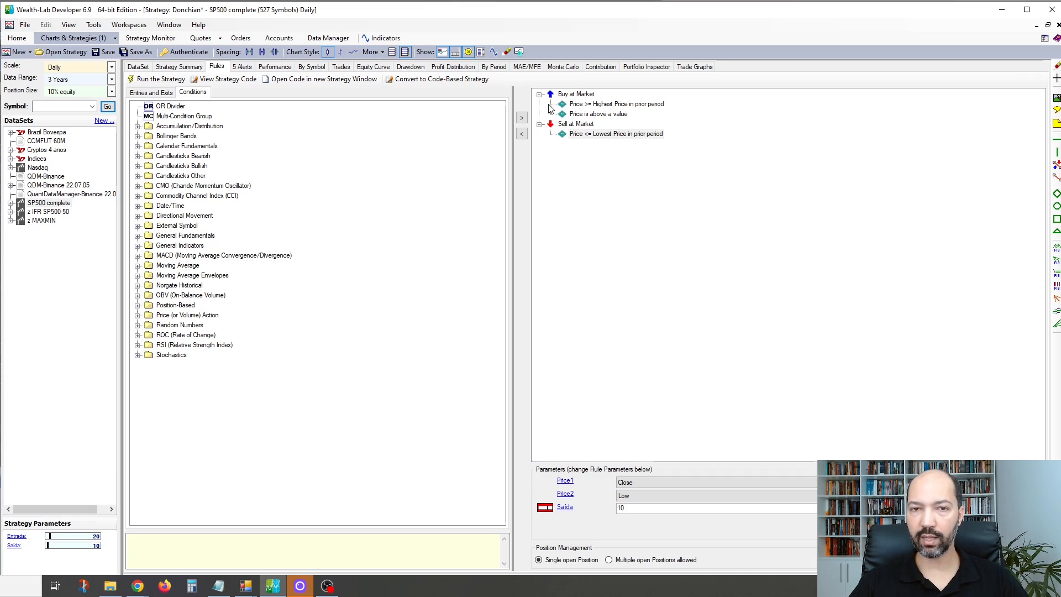
Step: Select the Donchian strategy's lowest-price exit condition and review the available entry and exit rules and condition categories
{"action": "left_click", "coordinate": [577, 136]}
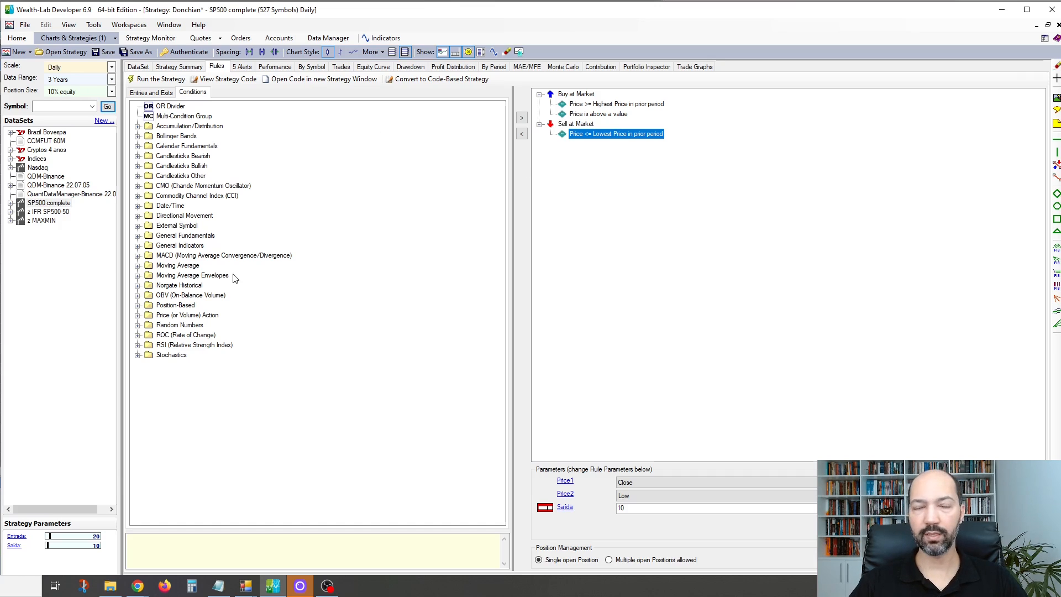
{"action": "left_click", "coordinate": [163, 93]}
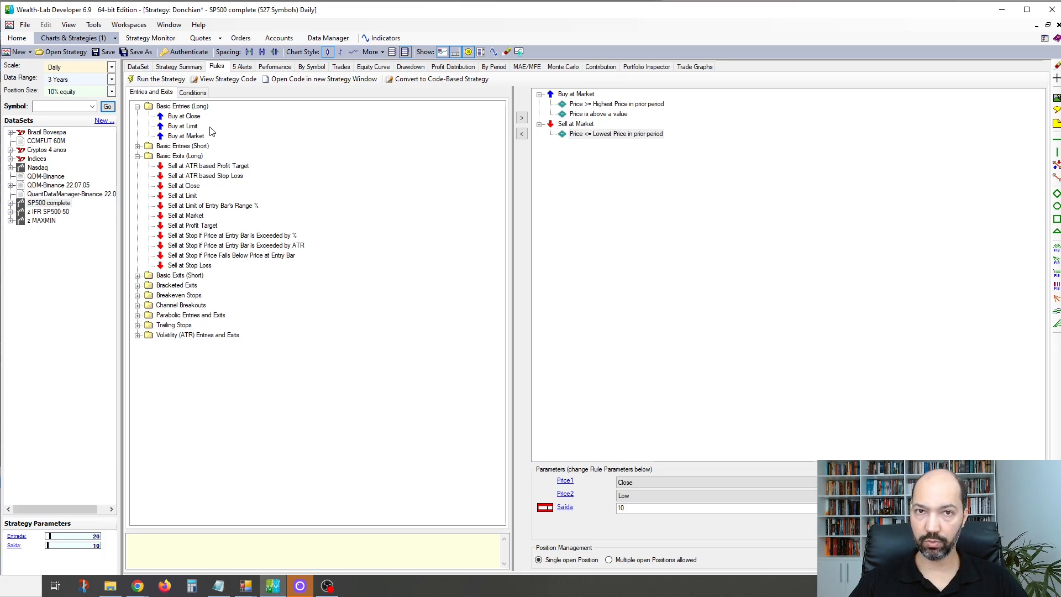
{"action": "left_click", "coordinate": [194, 92]}
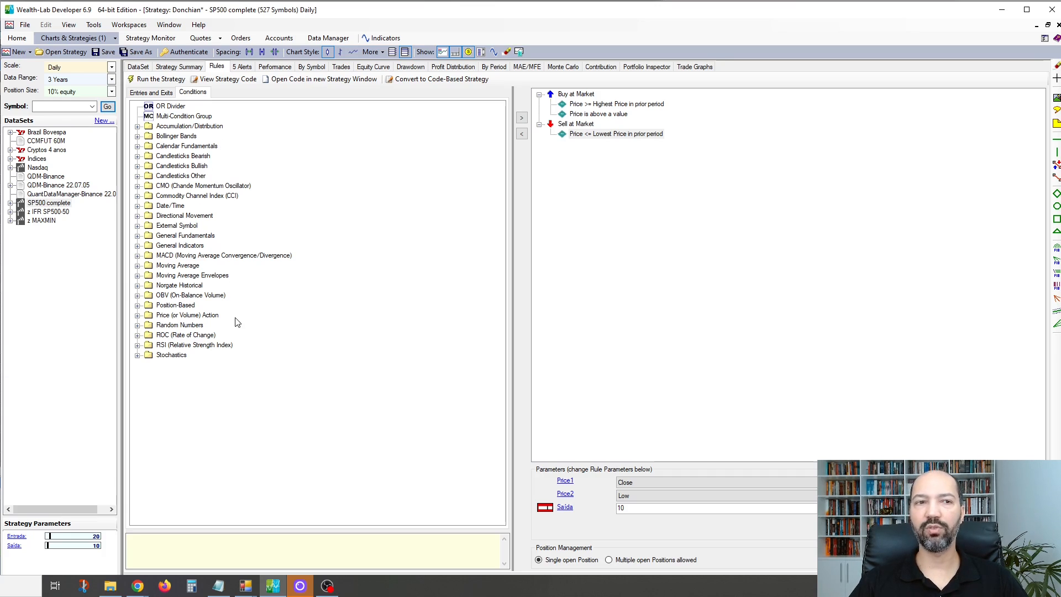
Step: Display the builder-generated code of the Donchian strategy in a wider, taller window and read it through to the end
{"action": "left_click", "coordinate": [227, 84]}
{"action": "left_click_drag", "start_coordinate": [529, 156], "coordinate": [529, 143]}
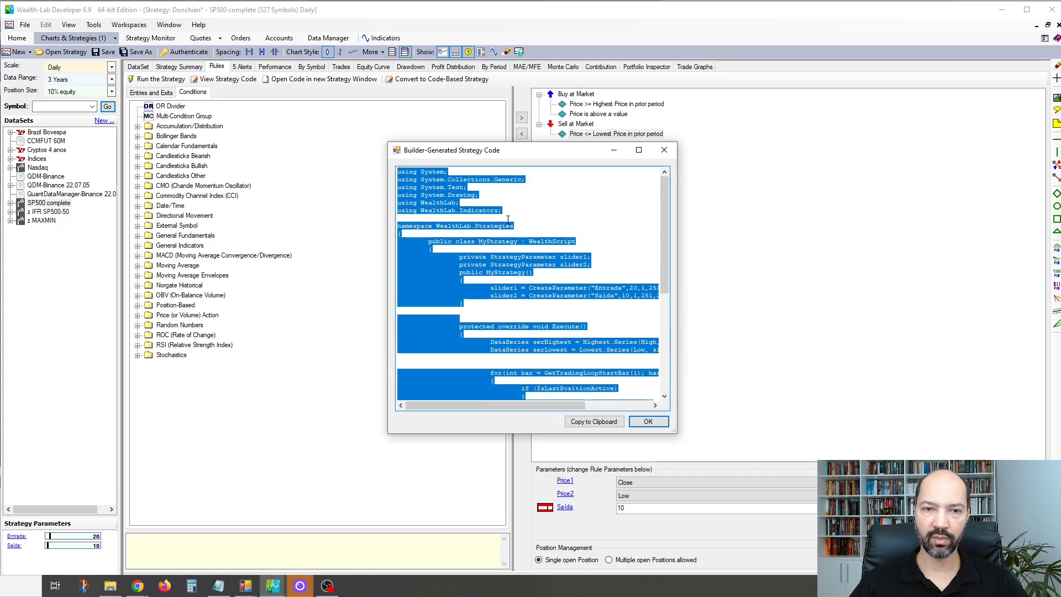
{"action": "left_click", "coordinate": [614, 299]}
{"action": "left_click_drag", "start_coordinate": [680, 304], "coordinate": [828, 301]}
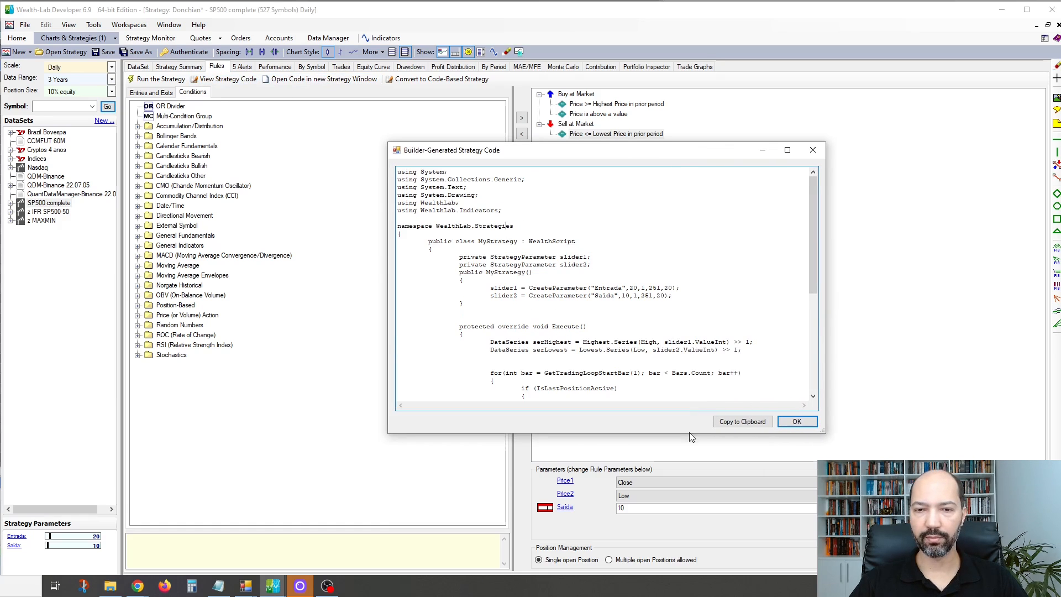
{"action": "left_click_drag", "start_coordinate": [691, 437], "coordinate": [691, 572]}
{"action": "scroll", "coordinate": [650, 333], "scroll_direction": "down", "scroll_amount": 2}
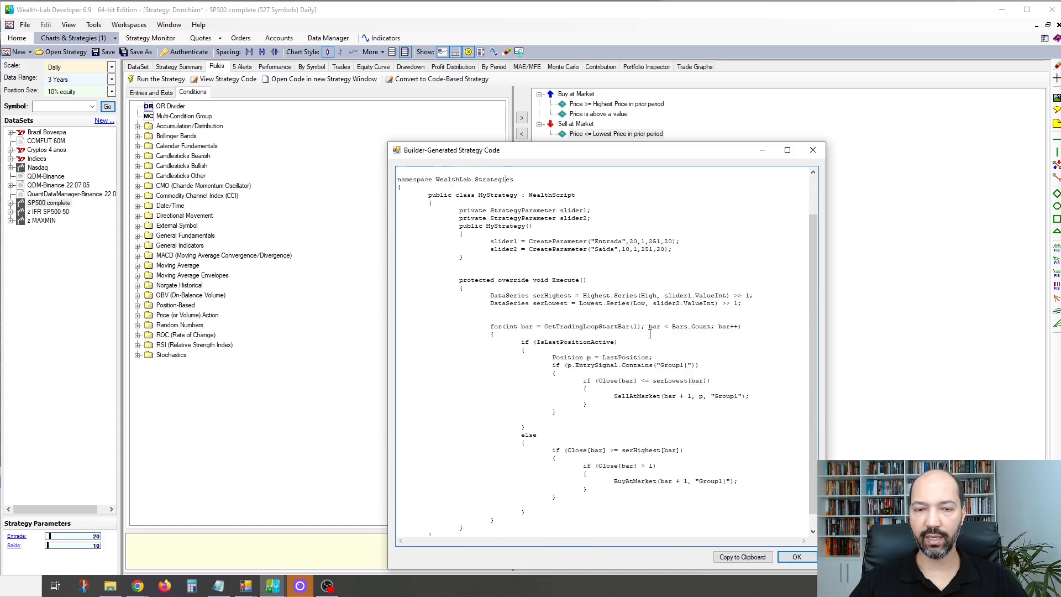
{"action": "scroll", "coordinate": [650, 334], "scroll_direction": "down", "scroll_amount": 1}
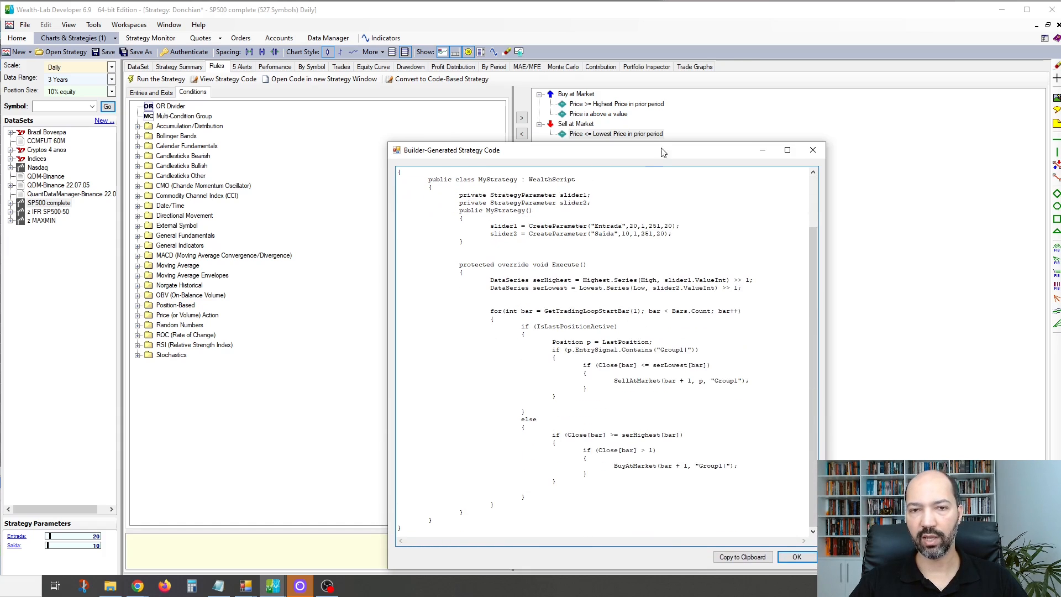
Step: Move the strategy code window beside the rules, enlarge it to show the full code, examine it and close it
{"action": "left_click_drag", "start_coordinate": [661, 148], "coordinate": [295, 66]}
{"action": "scroll", "coordinate": [230, 216], "scroll_direction": "up", "scroll_amount": 1}
{"action": "scroll", "coordinate": [229, 215], "scroll_direction": "up", "scroll_amount": 2}
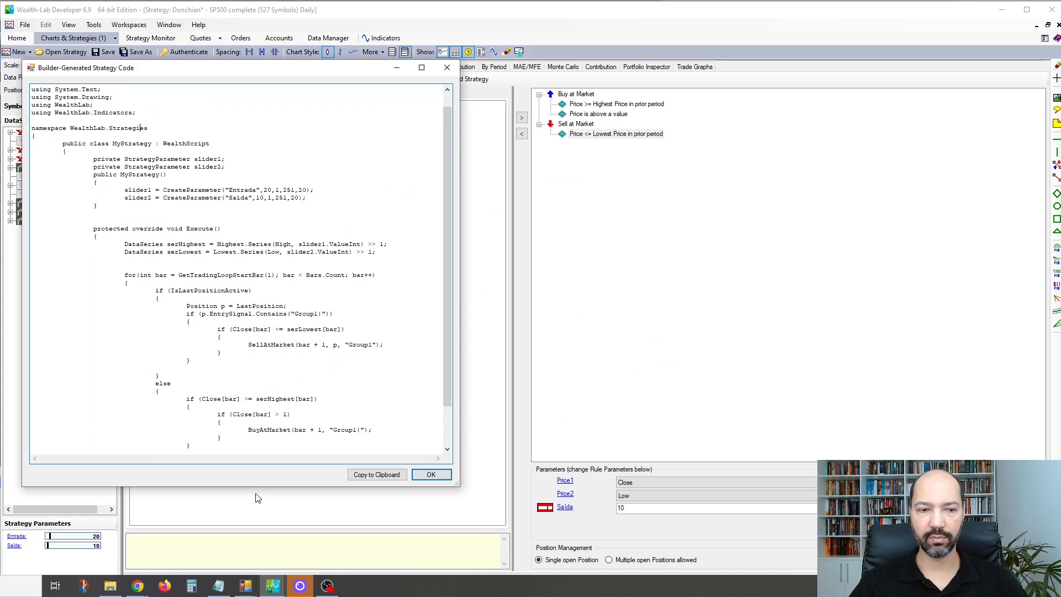
{"action": "left_click_drag", "start_coordinate": [264, 487], "coordinate": [259, 551]}
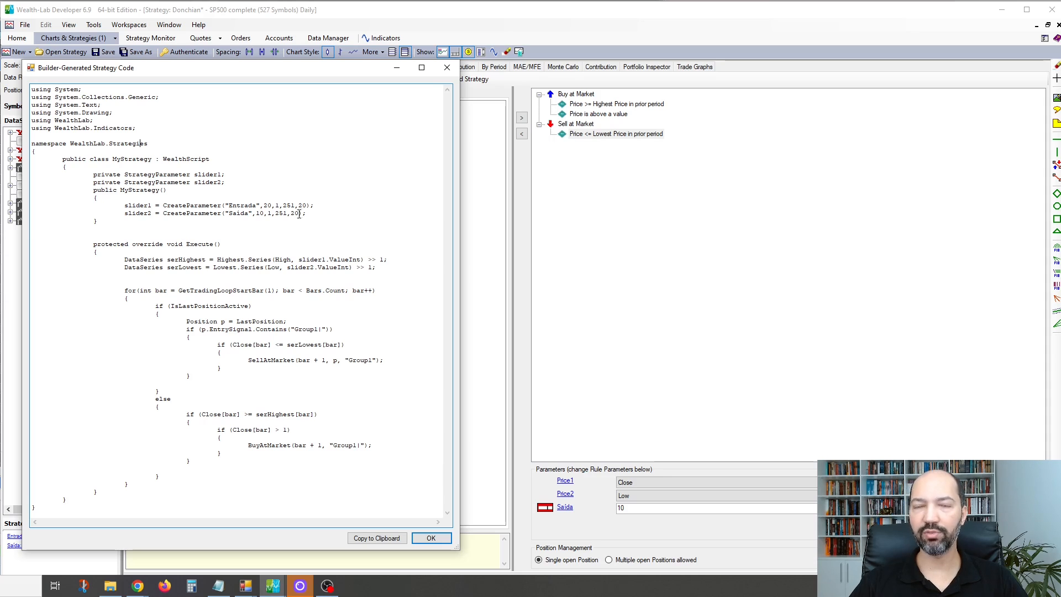
{"action": "left_click", "coordinate": [447, 67]}
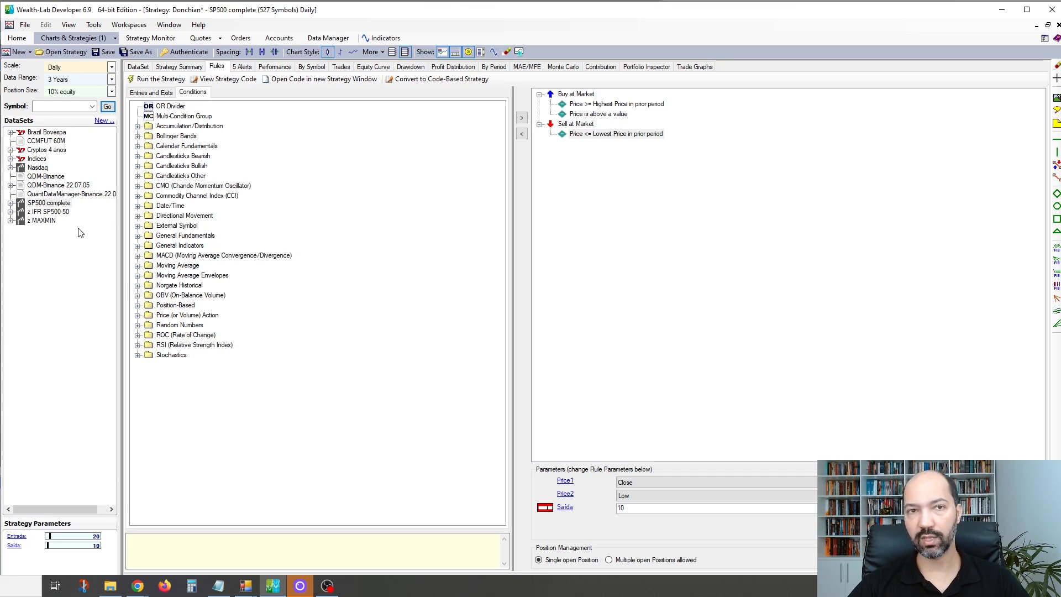
Step: Select the SP500 complete dataset for the Donchian strategy and look through its symbols, collapsing the list when done
{"action": "left_click", "coordinate": [42, 204]}
{"action": "left_click", "coordinate": [10, 203]}
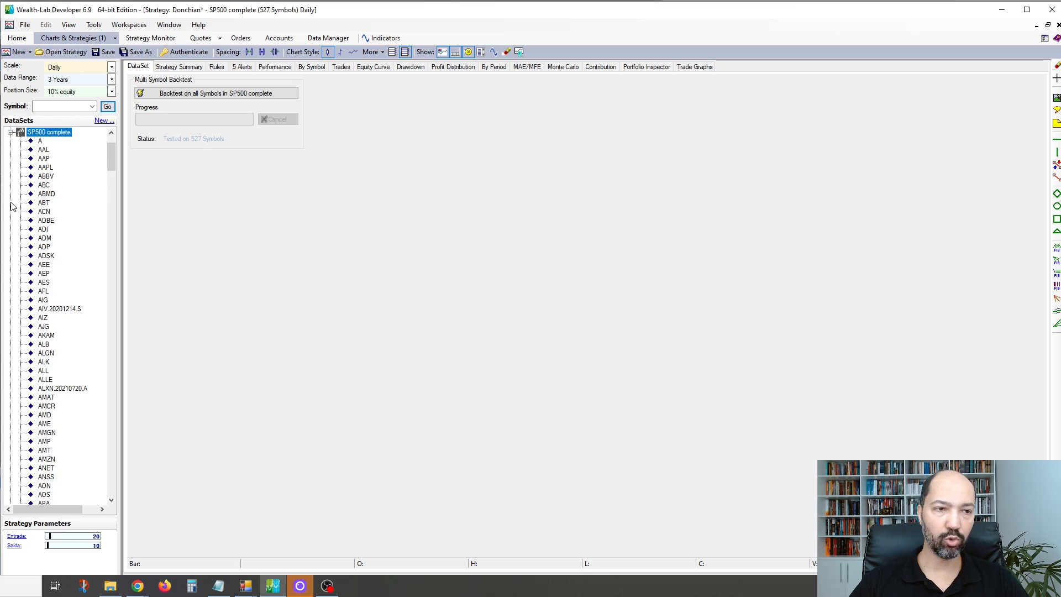
{"action": "left_click", "coordinate": [10, 132]}
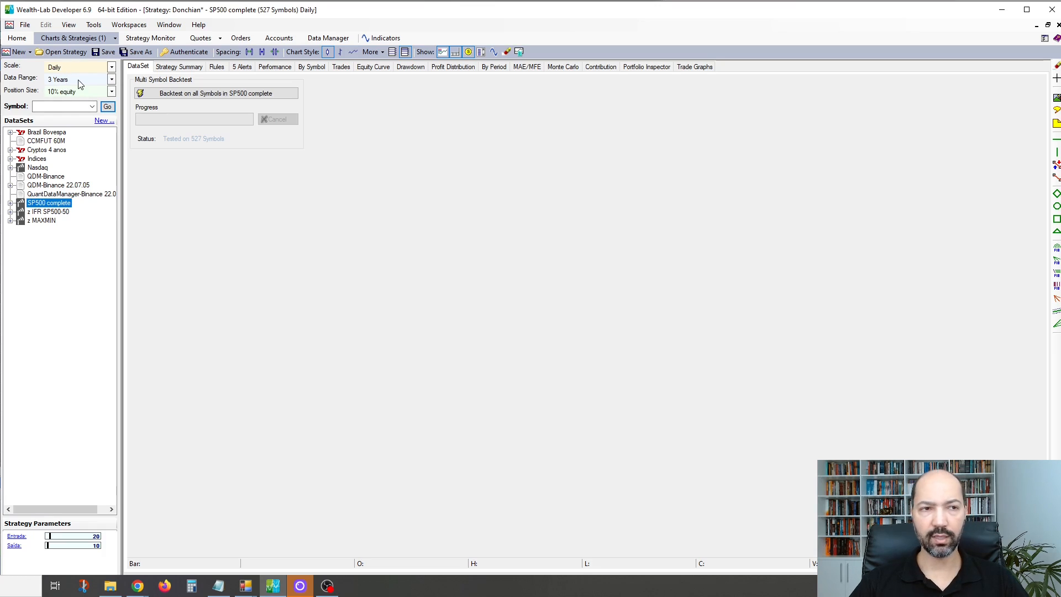
Step: Review the position sizing options and the full range of PosSizer methods, leaving the settings without applying any change
{"action": "left_click", "coordinate": [111, 92]}
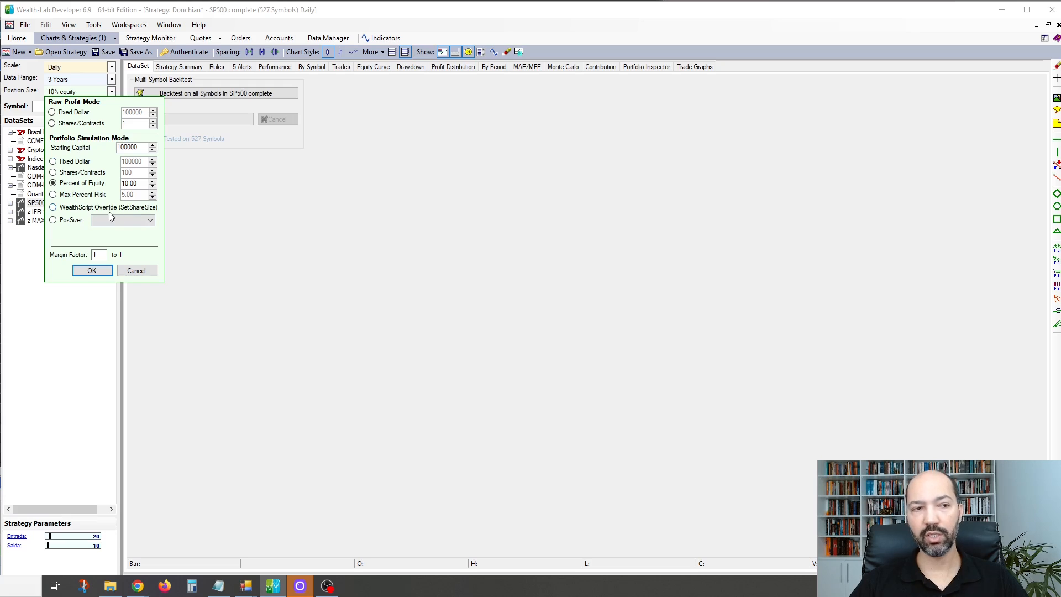
{"action": "left_click", "coordinate": [142, 220]}
{"action": "scroll", "coordinate": [157, 280], "scroll_direction": "down", "scroll_amount": 2}
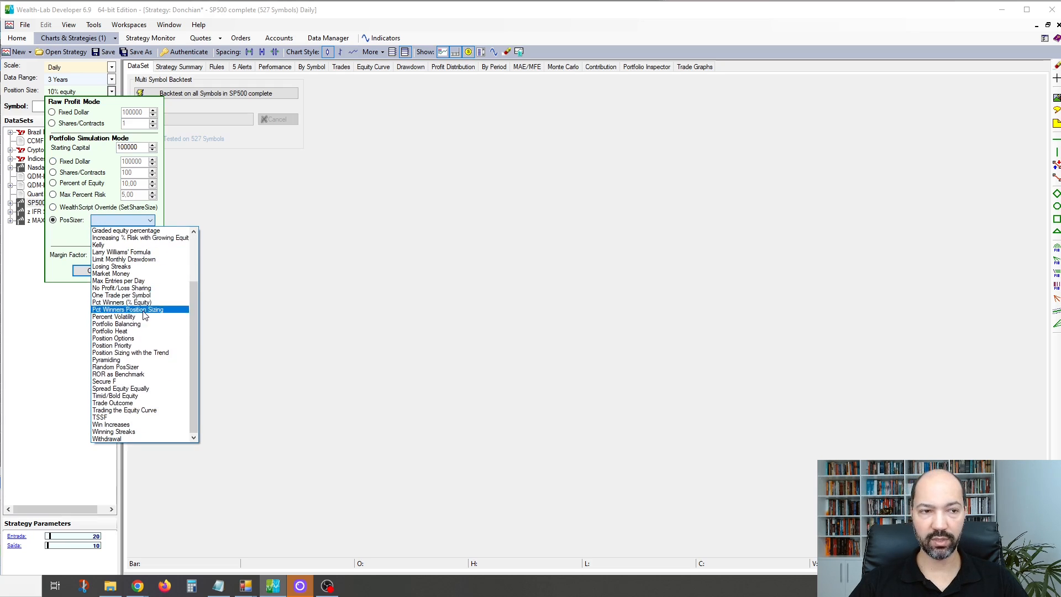
{"action": "scroll", "coordinate": [132, 400], "scroll_direction": "up", "scroll_amount": 3}
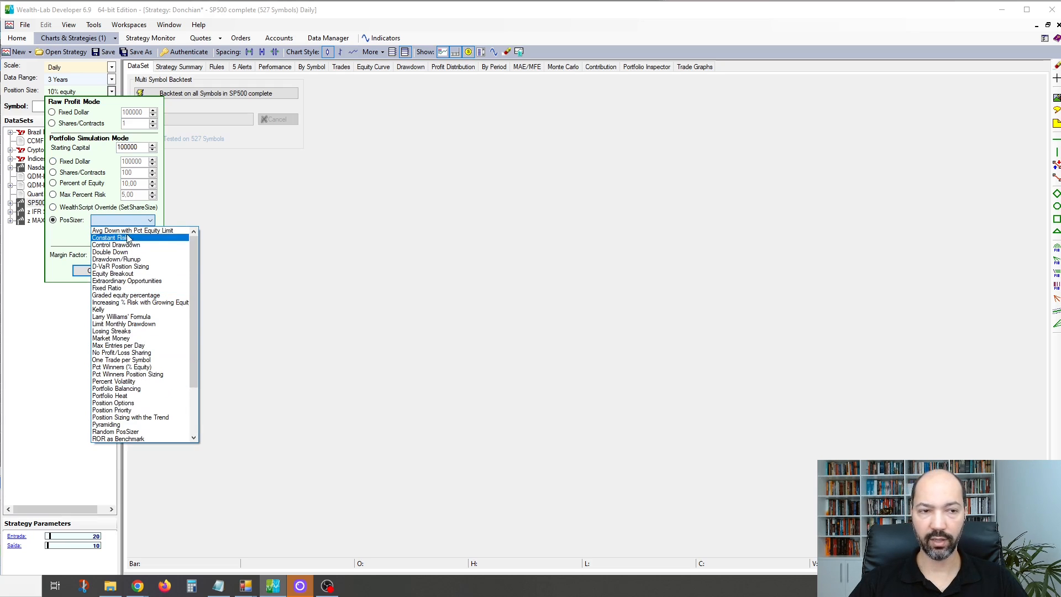
{"action": "left_click", "coordinate": [64, 238]}
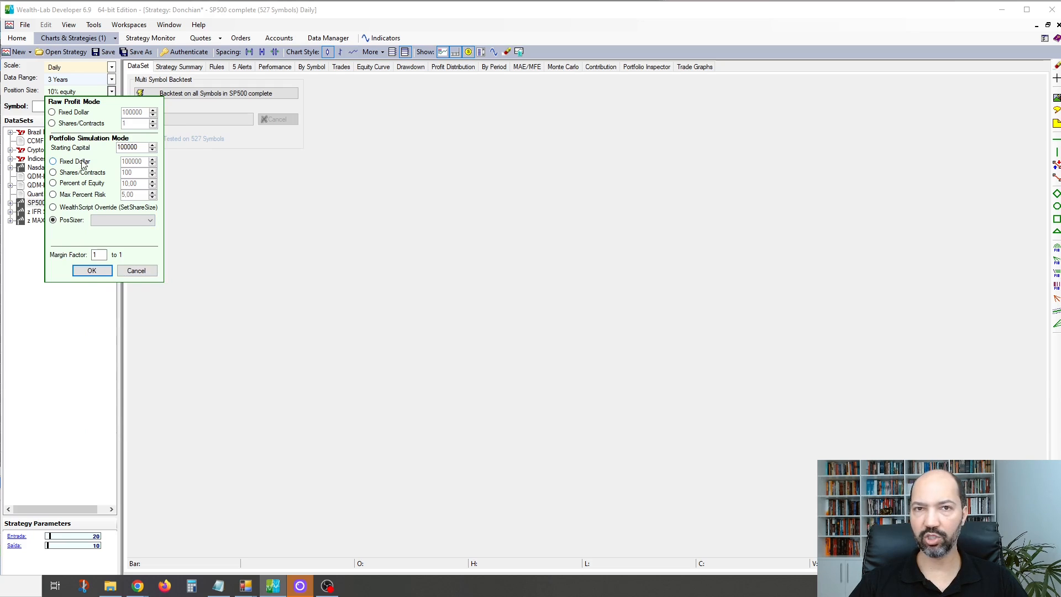
{"action": "left_click", "coordinate": [136, 270]}
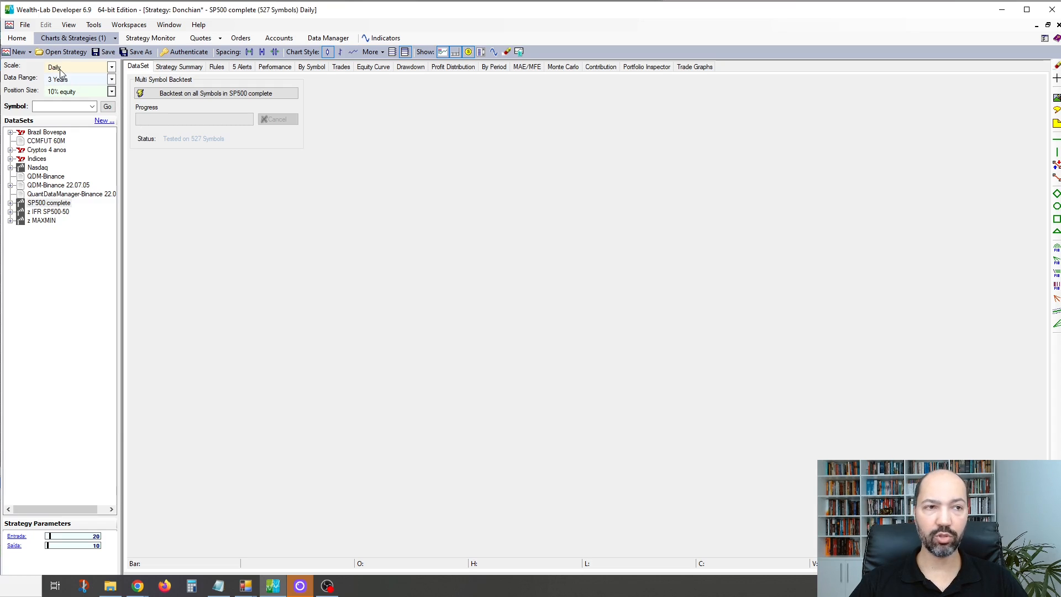
Step: Backtest the Donchian strategy on all symbols in SP500 complete, dismiss the error messages and read the performance report
{"action": "left_click", "coordinate": [213, 95]}
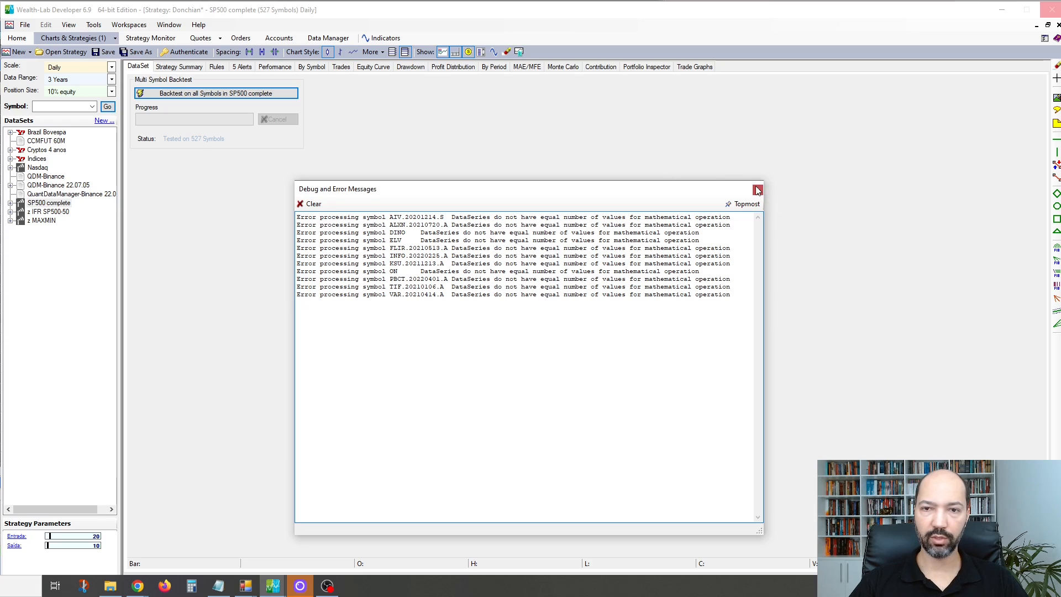
{"action": "left_click", "coordinate": [757, 190]}
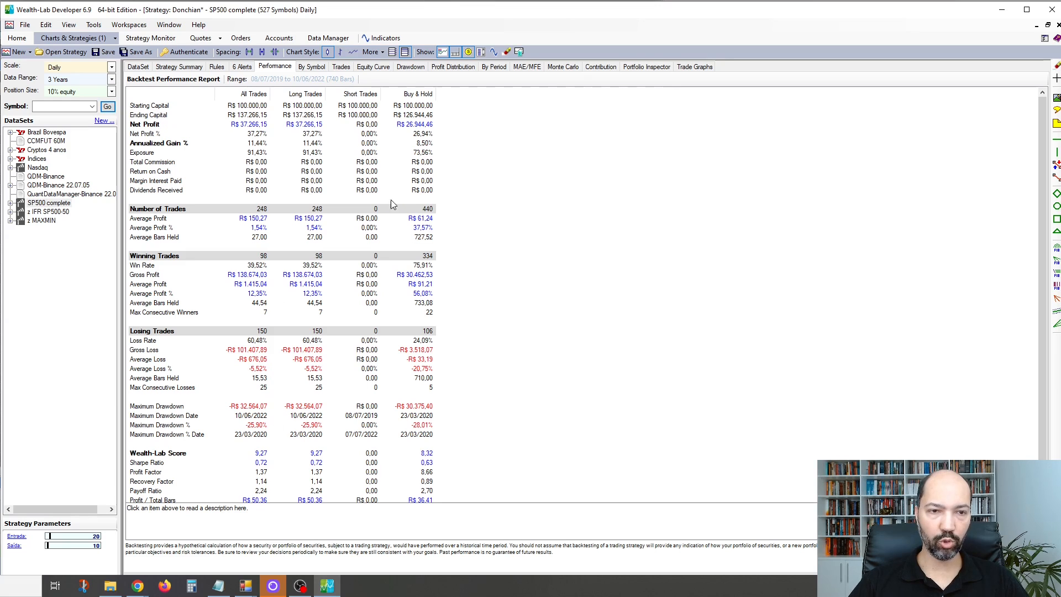
{"action": "scroll", "coordinate": [216, 221], "scroll_direction": "down", "scroll_amount": 1}
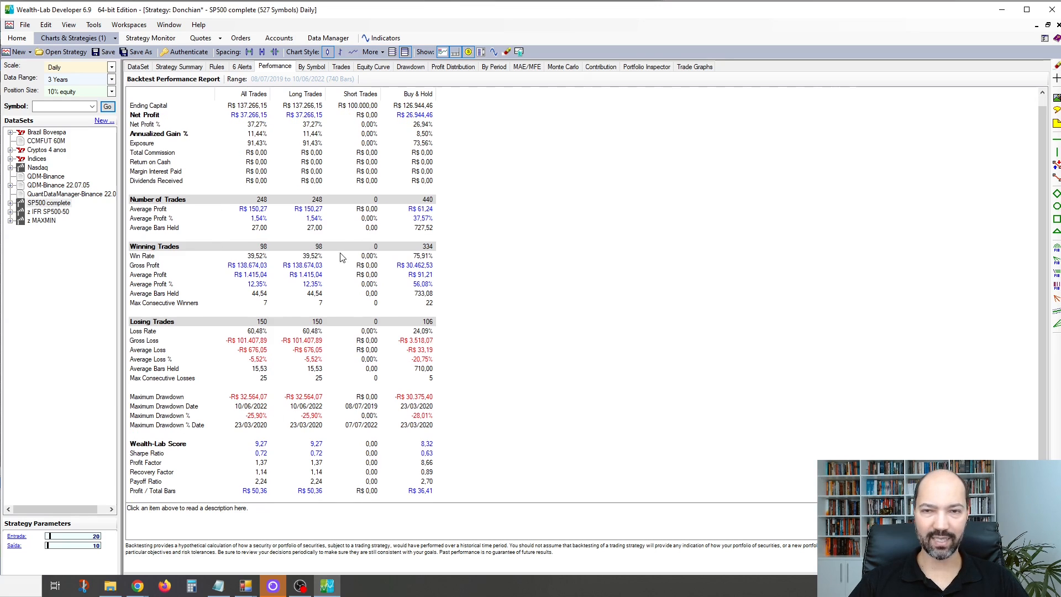
{"action": "scroll", "coordinate": [341, 258], "scroll_direction": "up", "scroll_amount": 1}
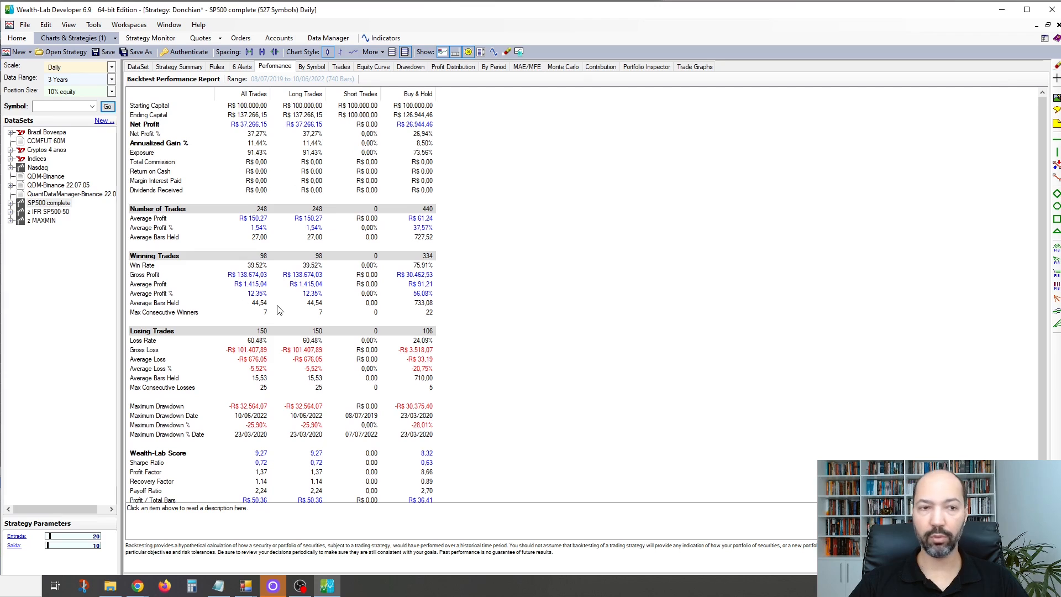
Step: Review the backtest results broken down by symbol and the list of individual trades
{"action": "left_click", "coordinate": [308, 67]}
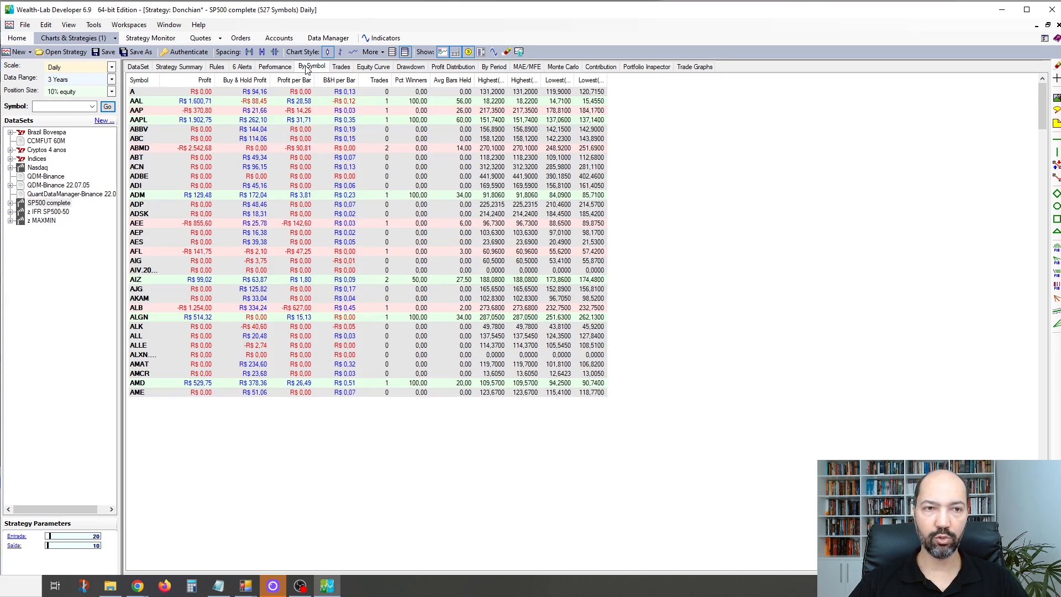
{"action": "scroll", "coordinate": [273, 350], "scroll_direction": "down", "scroll_amount": 20}
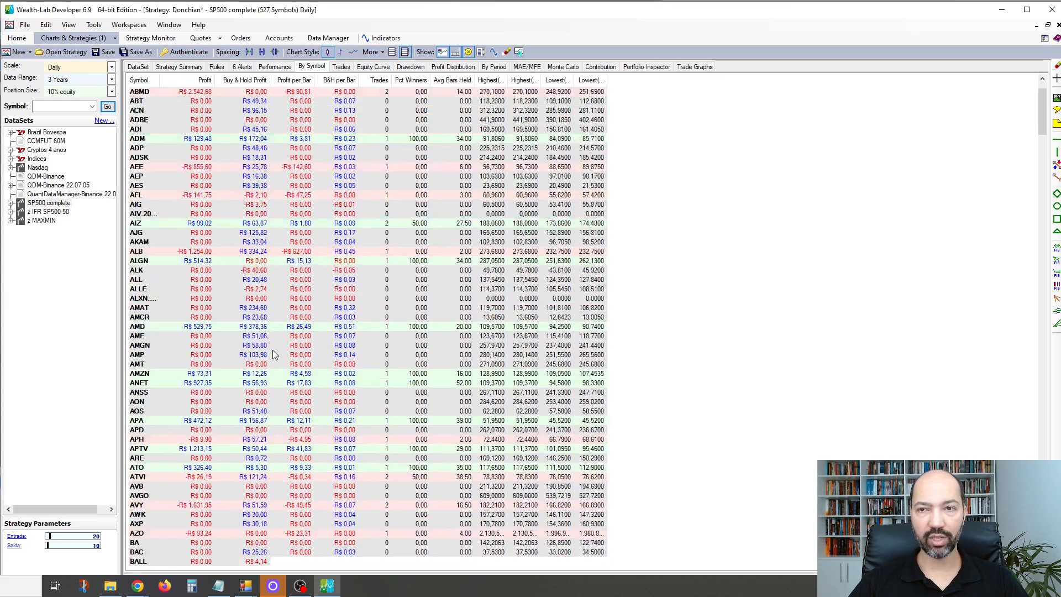
{"action": "scroll", "coordinate": [276, 270], "scroll_direction": "up", "scroll_amount": 20}
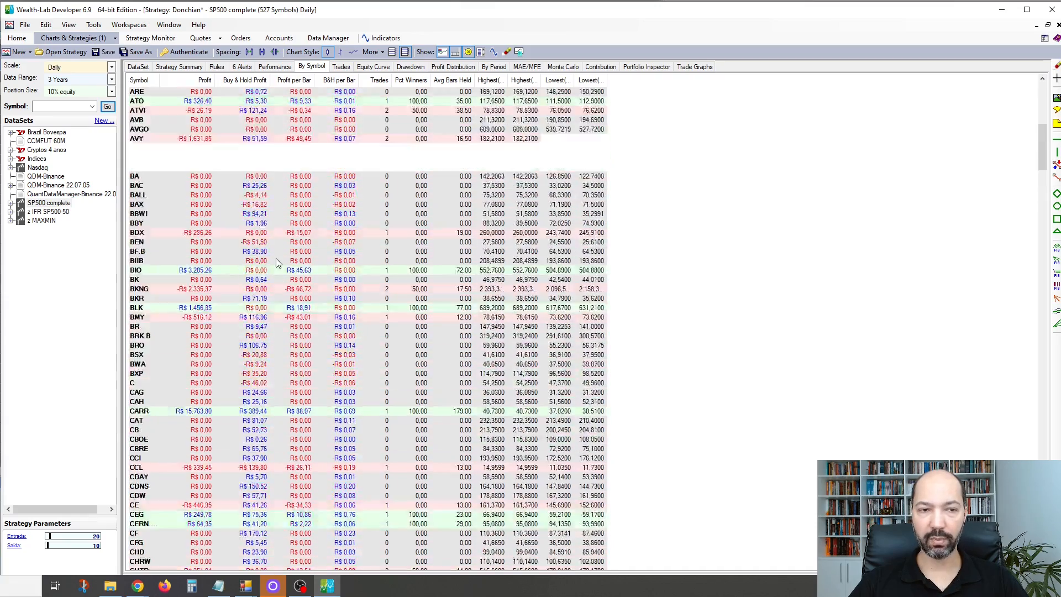
{"action": "left_click", "coordinate": [341, 67]}
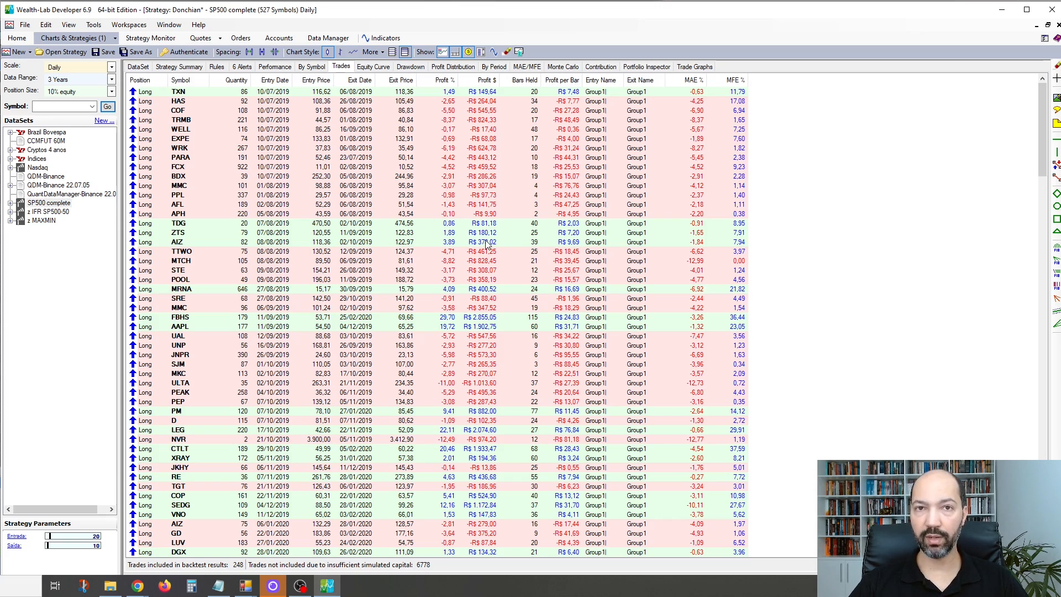
Step: Examine the backtest's equity curve, drawdown charts and profit distribution of the trades
{"action": "left_click", "coordinate": [373, 66]}
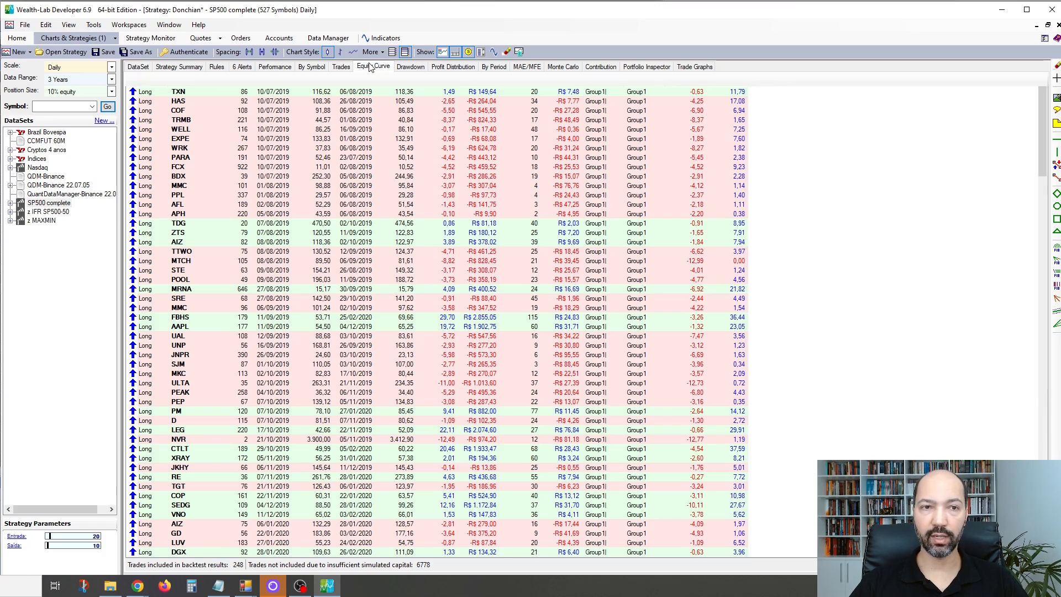
{"action": "left_click", "coordinate": [411, 67]}
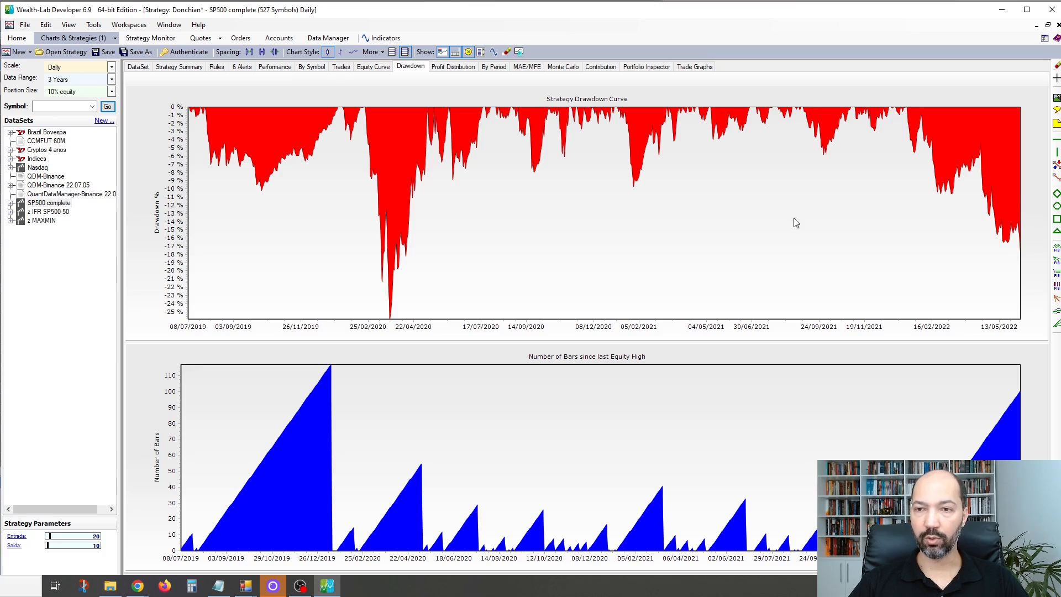
{"action": "left_click", "coordinate": [453, 67]}
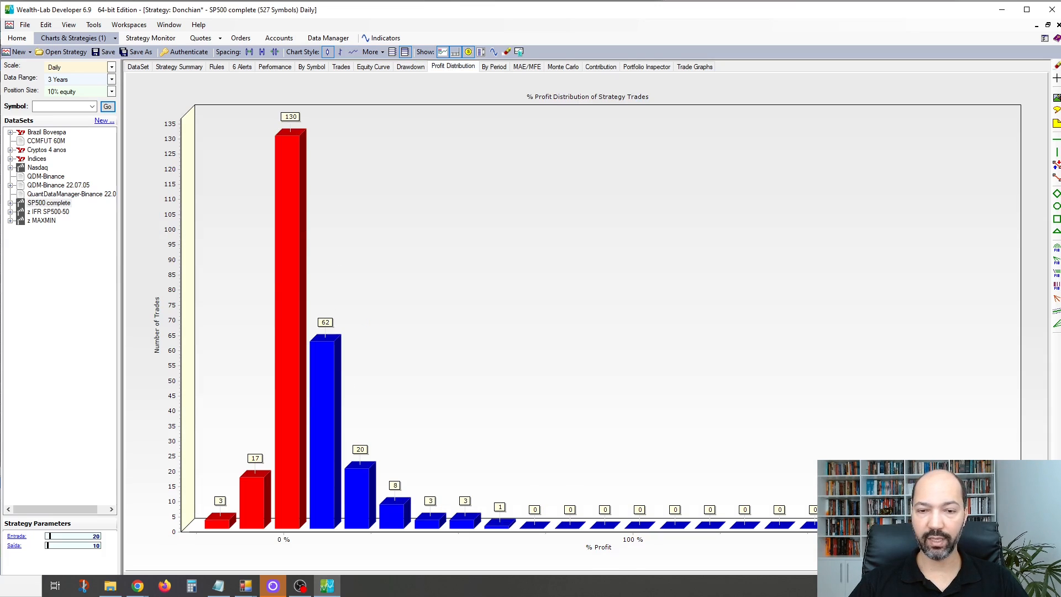
Step: Examine the strategy's raw returns by period, first with the Annually period and finally with Quarterly
{"action": "left_click", "coordinate": [493, 67]}
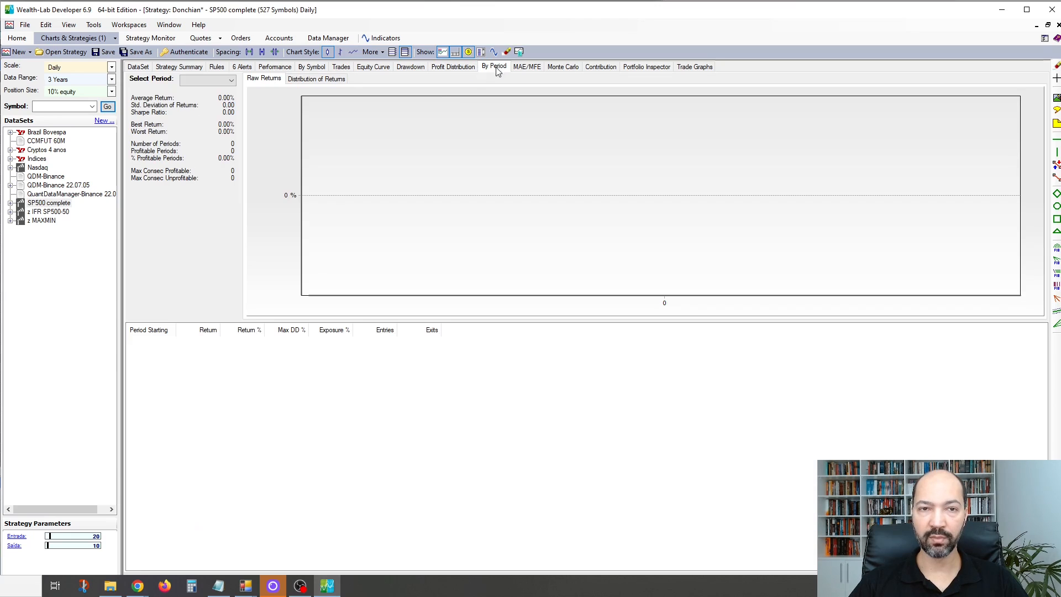
{"action": "left_click", "coordinate": [223, 82]}
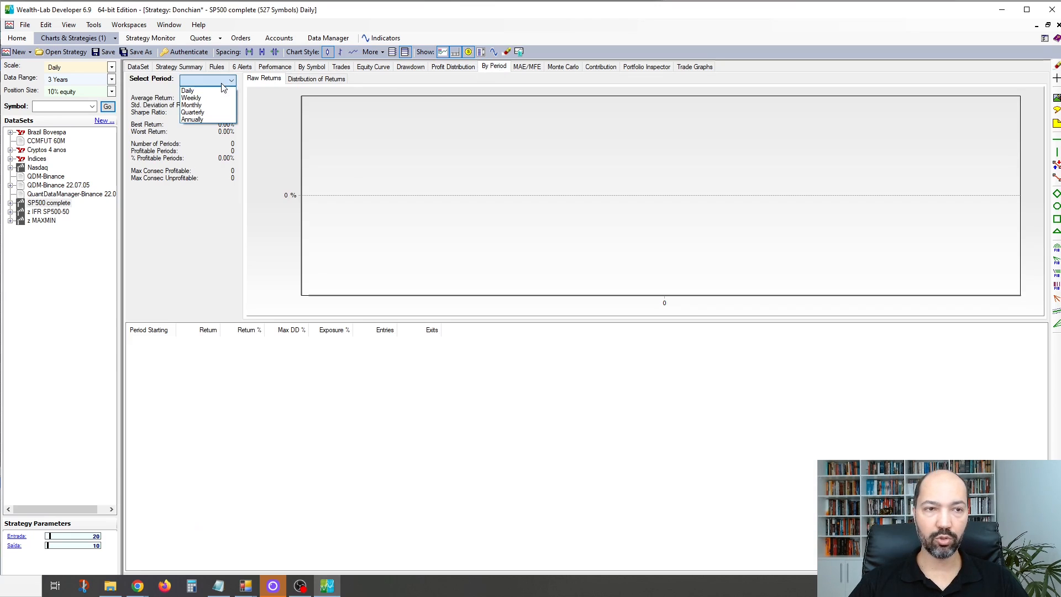
{"action": "left_click", "coordinate": [207, 119]}
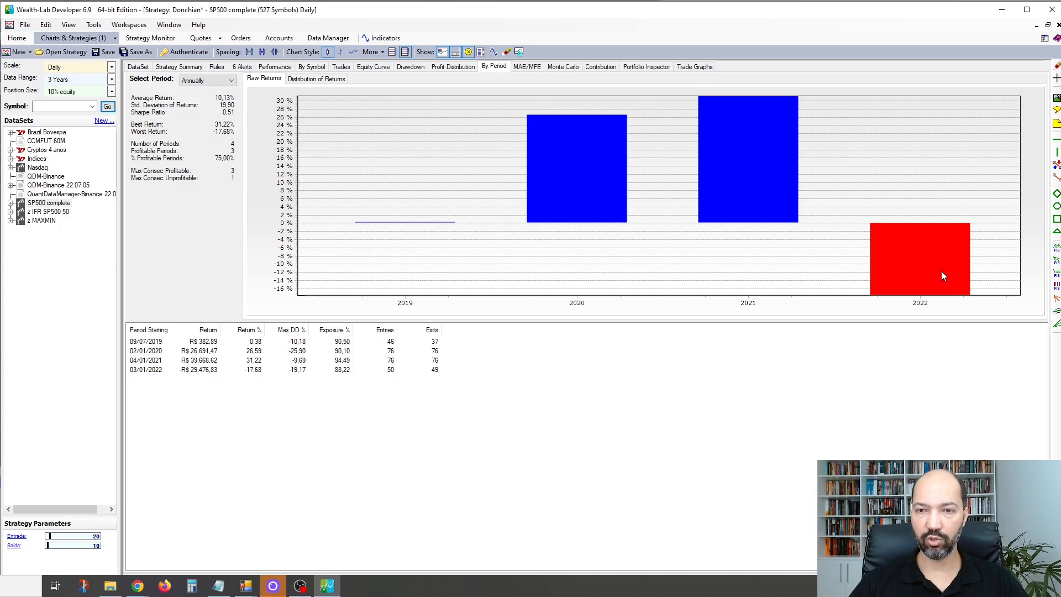
{"action": "left_click", "coordinate": [213, 81]}
{"action": "left_click", "coordinate": [205, 113]}
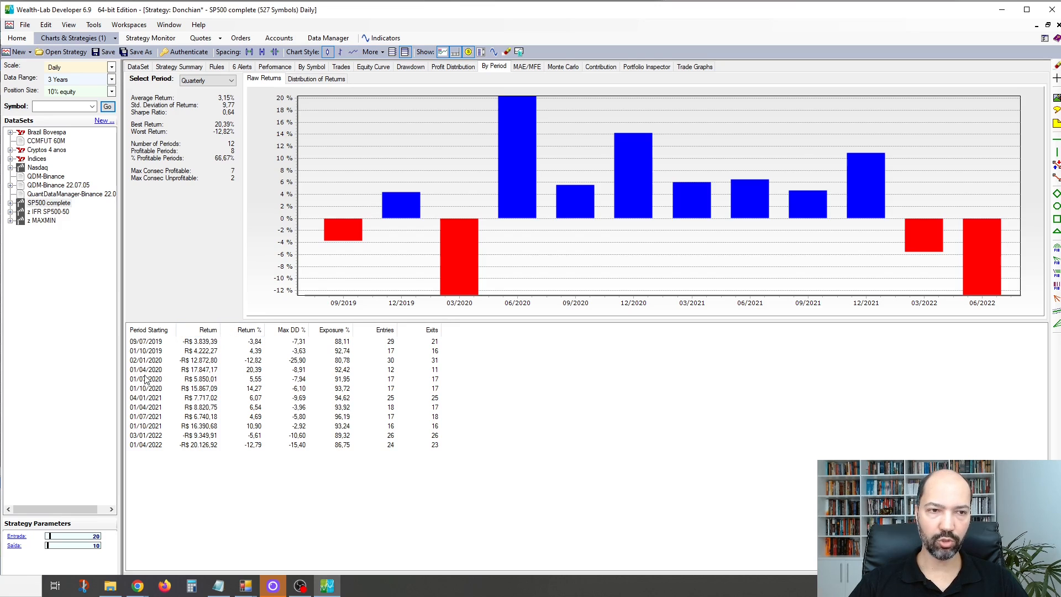
Step: Examine the distribution of the quarterly returns and the MAE/MFE excursion charts
{"action": "left_click", "coordinate": [201, 82]}
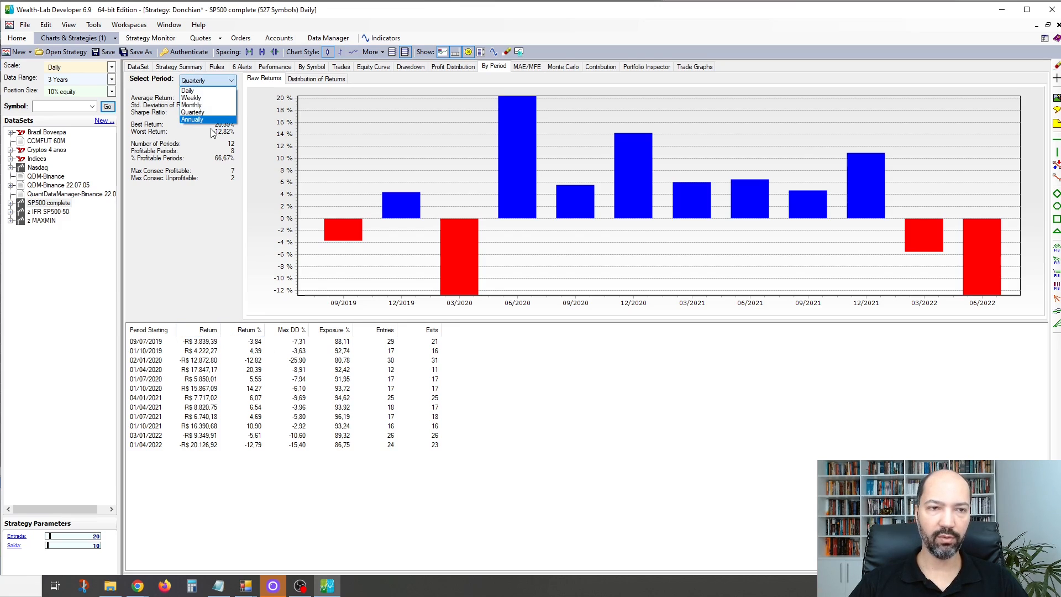
{"action": "left_click", "coordinate": [201, 195]}
{"action": "left_click", "coordinate": [316, 78]}
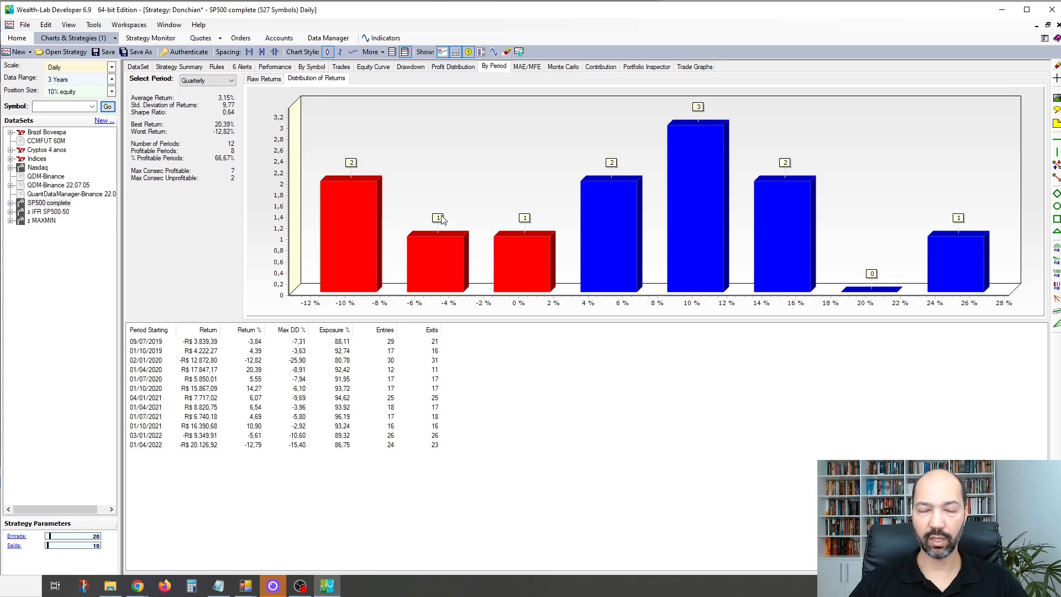
{"action": "left_click", "coordinate": [527, 67]}
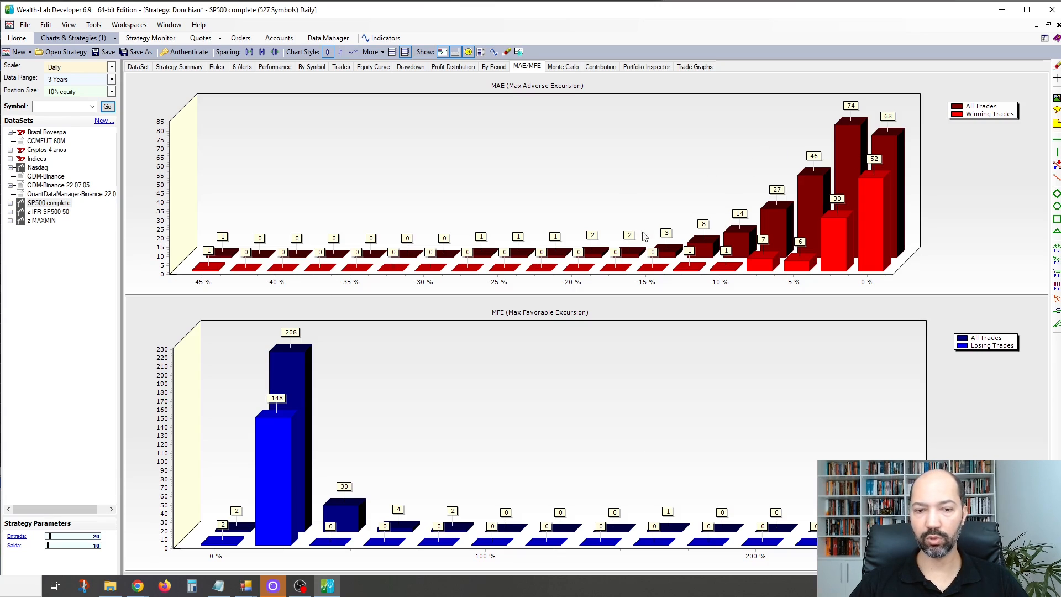
Step: Run a Monte Carlo simulation on the Donchian backtest after checking its settings
{"action": "left_click", "coordinate": [564, 68]}
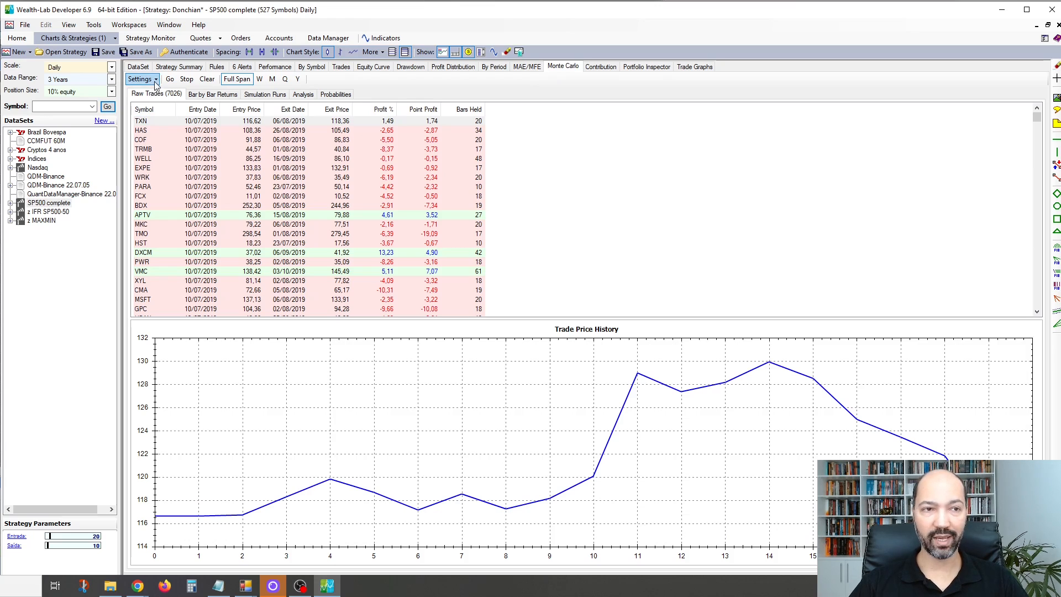
{"action": "left_click", "coordinate": [141, 79]}
{"action": "left_click", "coordinate": [219, 105]}
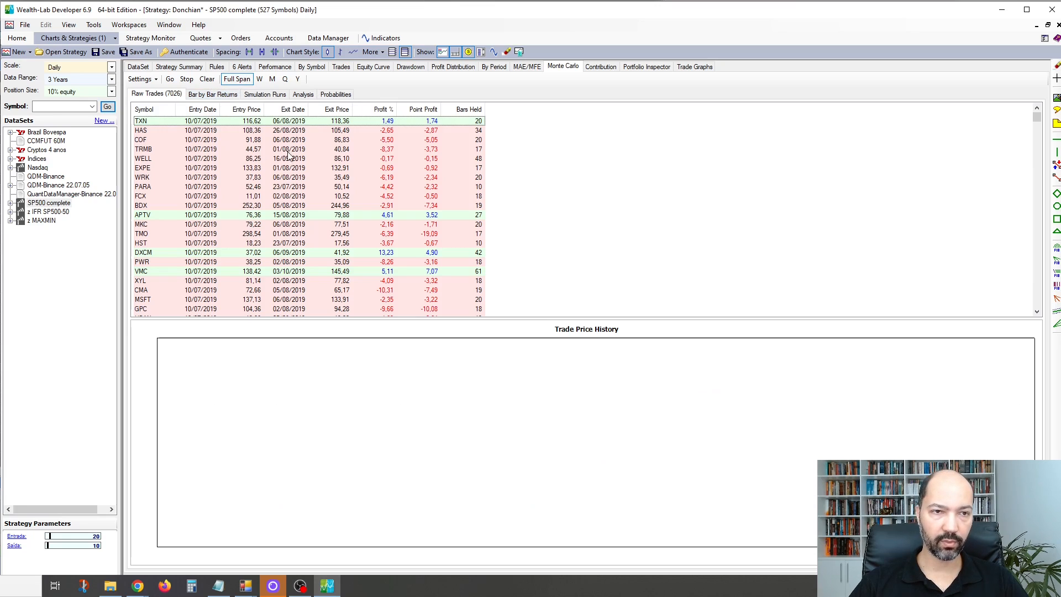
{"action": "left_click", "coordinate": [170, 80]}
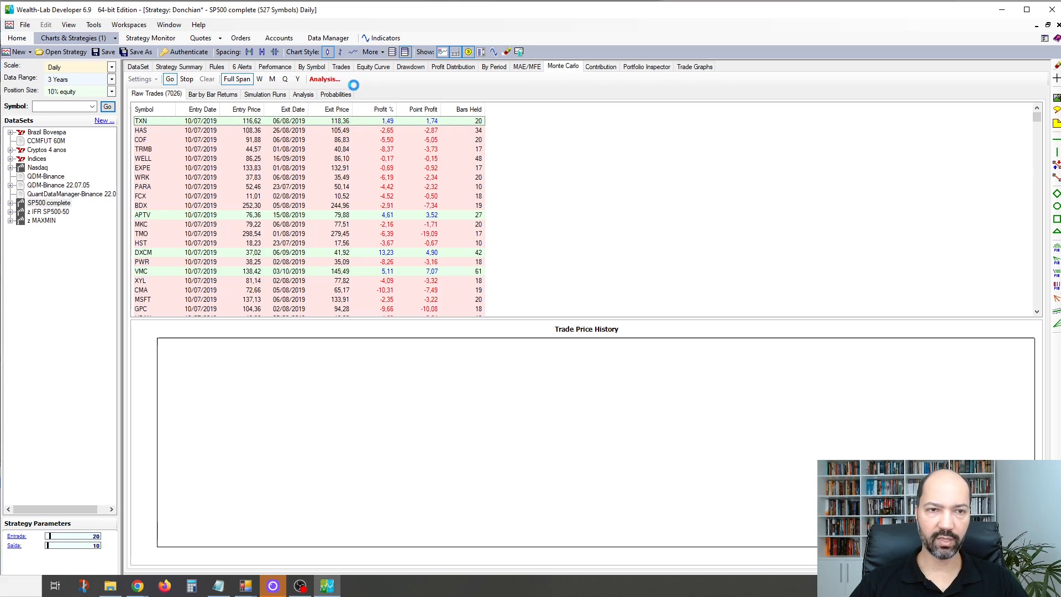
Step: Inspect the Monte Carlo raw trades with their price histories and the distribution of bar by bar returns
{"action": "left_click", "coordinate": [211, 97]}
{"action": "left_click", "coordinate": [177, 96]}
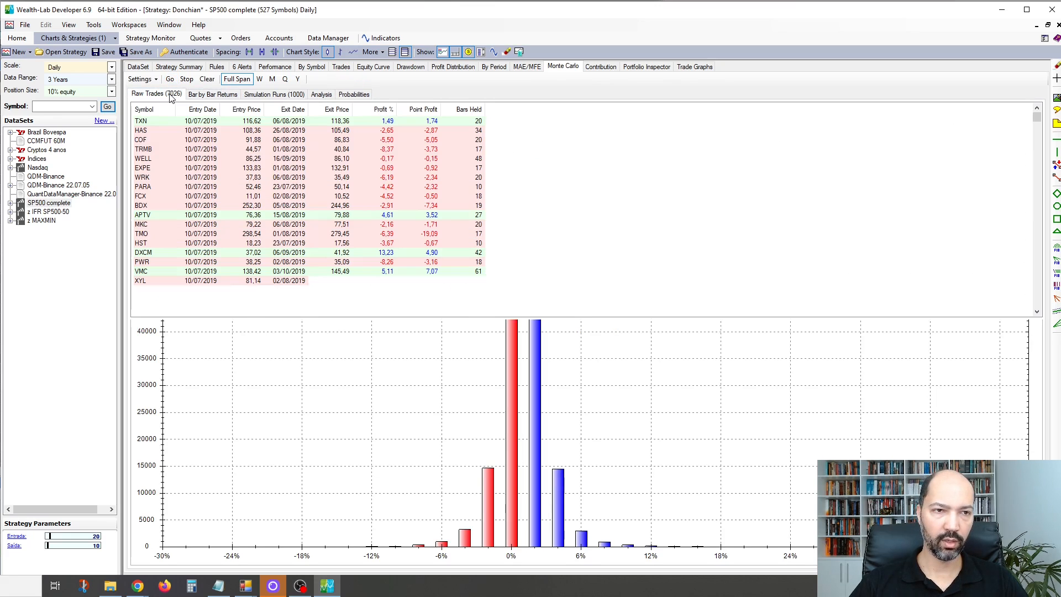
{"action": "left_click", "coordinate": [352, 168]}
{"action": "left_click", "coordinate": [350, 186]}
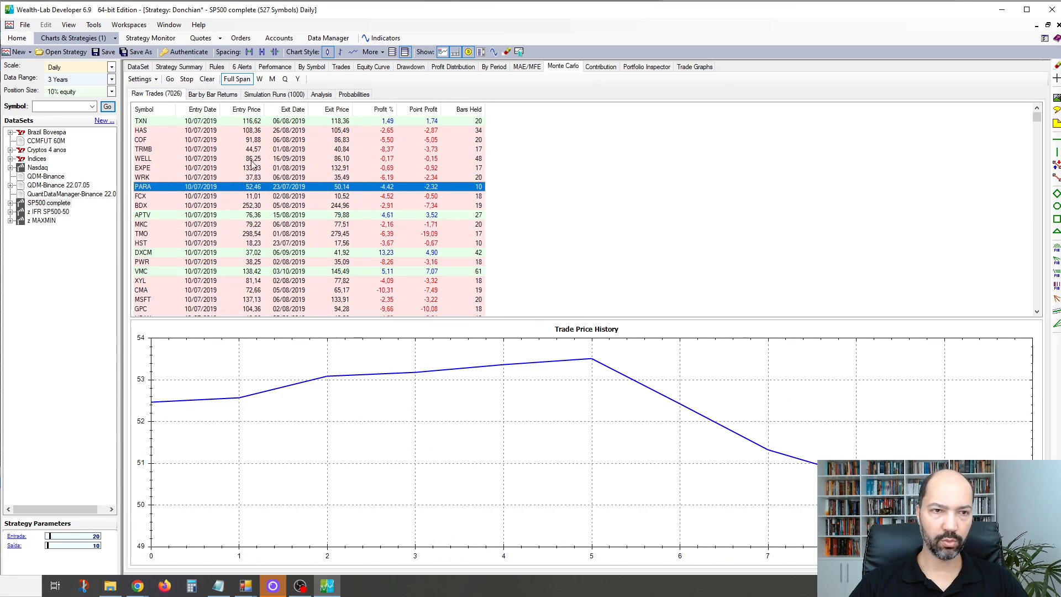
{"action": "left_click", "coordinate": [213, 140]}
{"action": "left_click", "coordinate": [203, 95]}
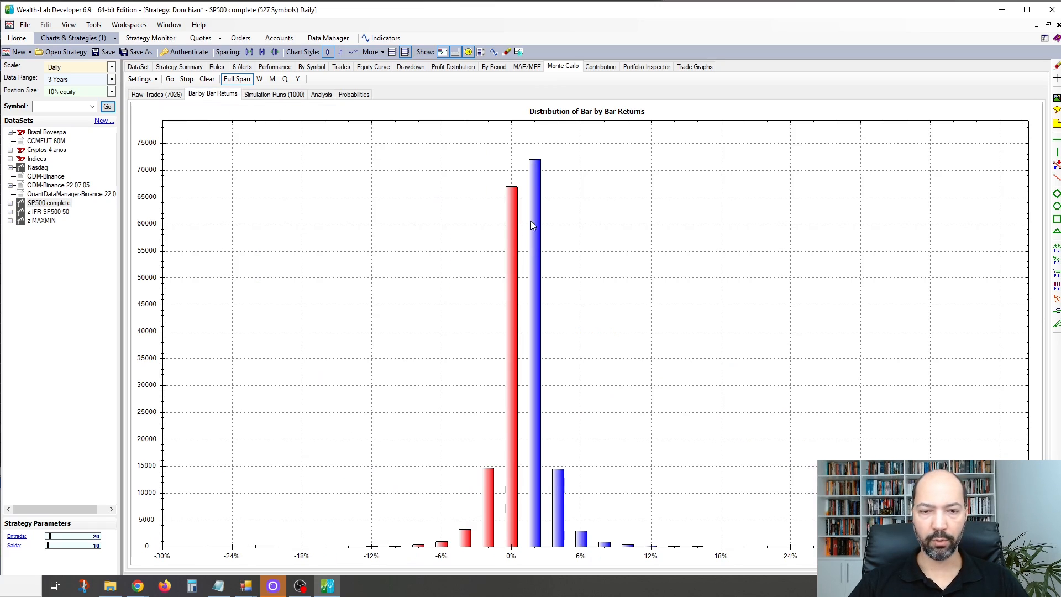
Step: Compare the equity curves of several Monte Carlo simulation runs and view the distribution of simulated net profit percentages
{"action": "left_click", "coordinate": [273, 95]}
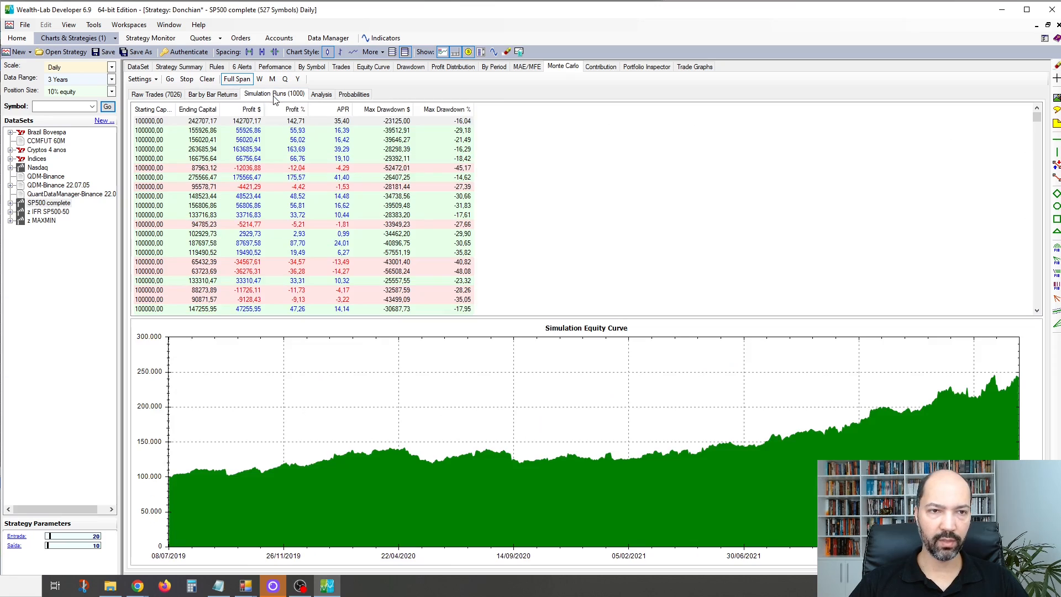
{"action": "left_click", "coordinate": [355, 140]}
{"action": "left_click", "coordinate": [355, 151]}
{"action": "left_click", "coordinate": [355, 178]}
{"action": "left_click", "coordinate": [356, 206]}
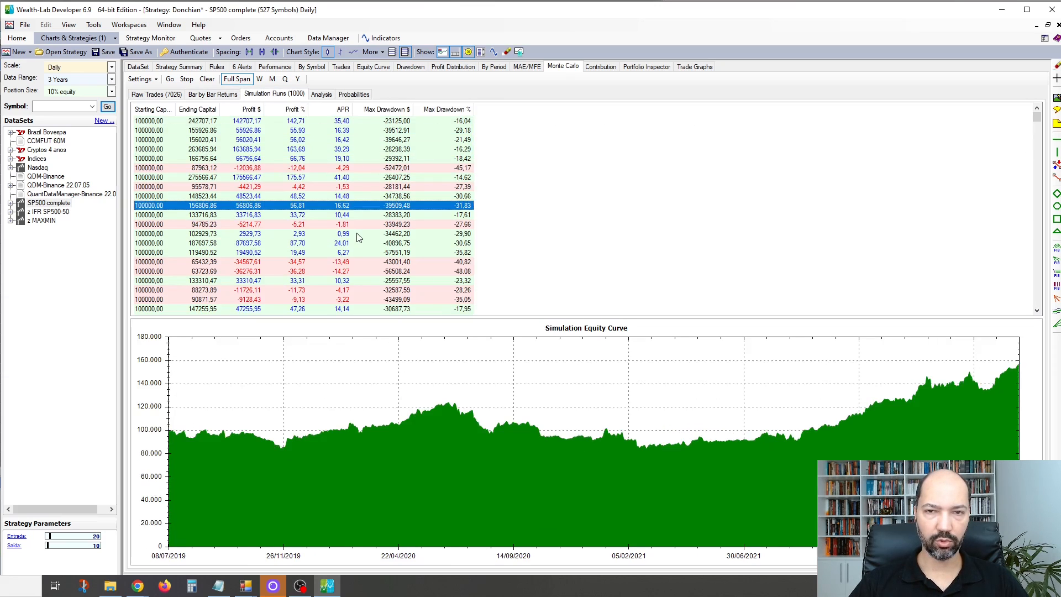
{"action": "left_click", "coordinate": [358, 235]}
{"action": "left_click", "coordinate": [366, 269]}
{"action": "left_click", "coordinate": [376, 300]}
{"action": "left_click", "coordinate": [382, 217]}
{"action": "left_click", "coordinate": [381, 159]}
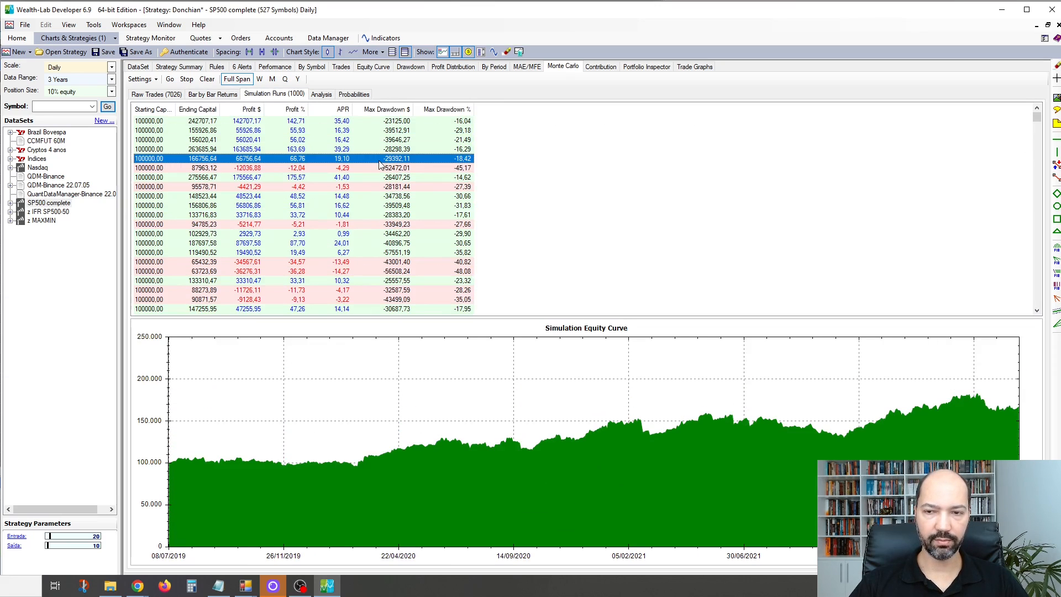
{"action": "left_click", "coordinate": [320, 95]}
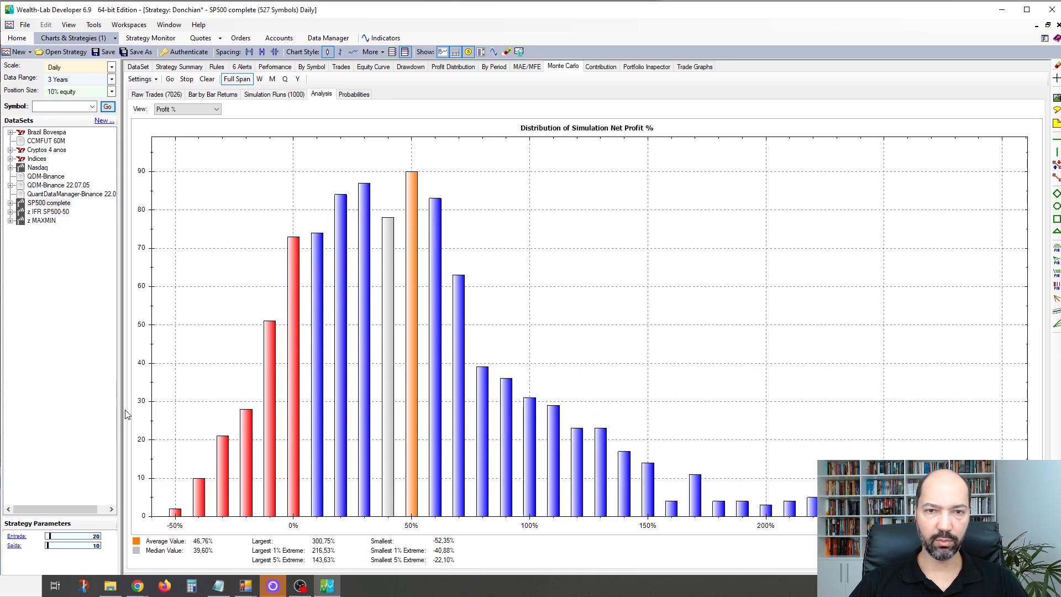
Step: View the Monte Carlo distribution of simulation drawdown in dollars and the chance of achieving each profit level
{"action": "left_click", "coordinate": [199, 111]}
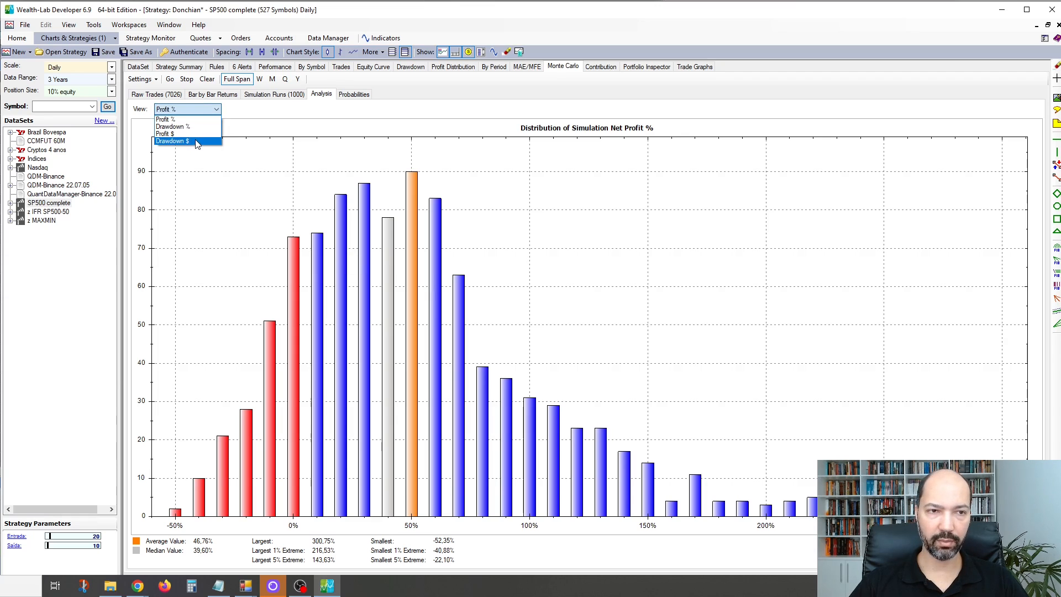
{"action": "left_click", "coordinate": [194, 142]}
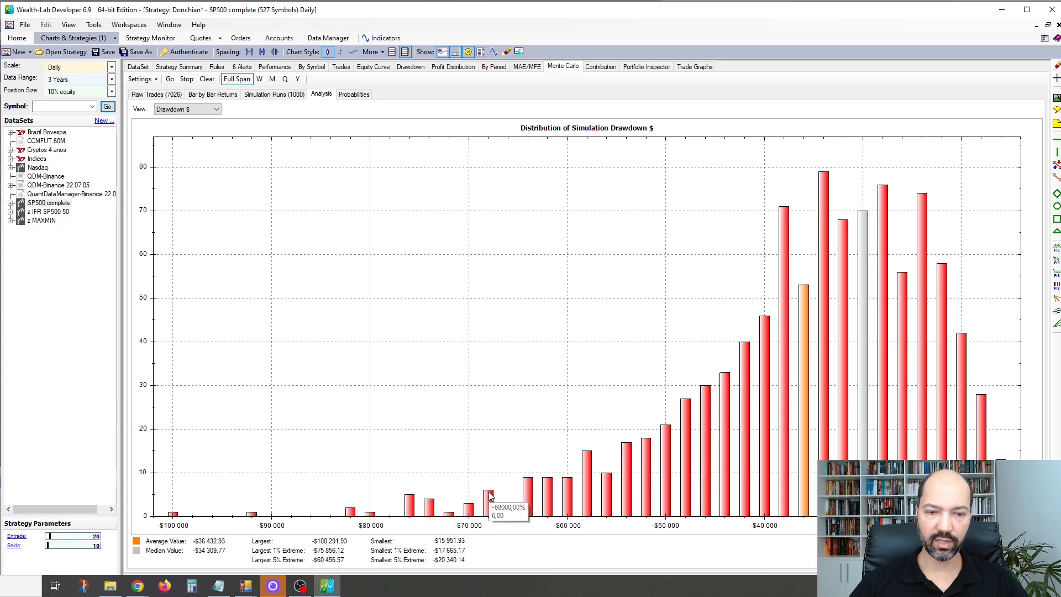
{"action": "left_click", "coordinate": [352, 95]}
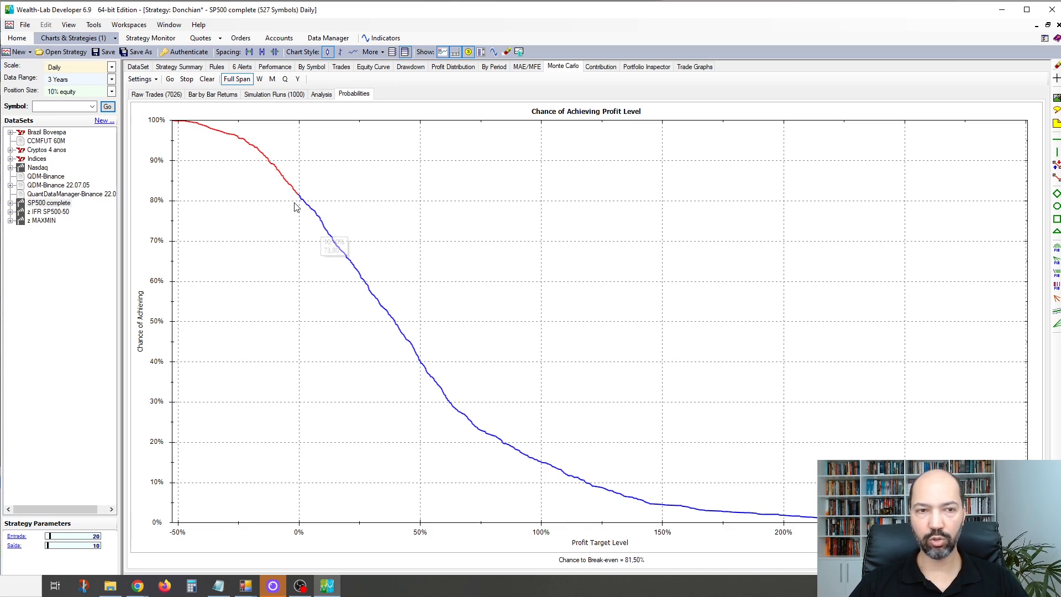
{"action": "mouse_move", "coordinate": [293, 188]}
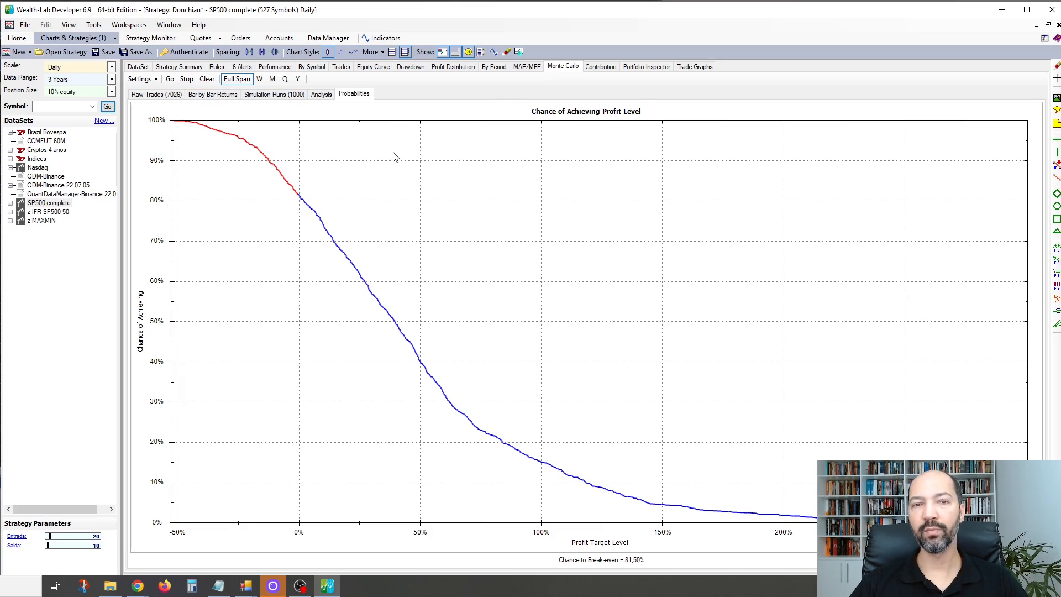
Step: View the profit contribution by instrument and inspect the portfolio's holdings at several earlier dates on the equity curve
{"action": "left_click", "coordinate": [595, 67]}
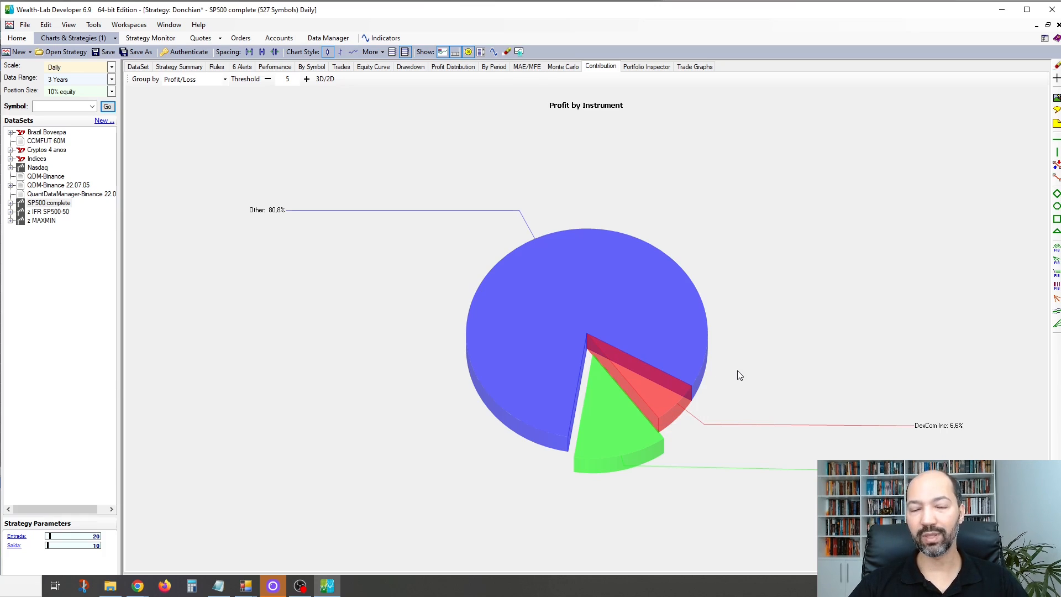
{"action": "left_click", "coordinate": [649, 67]}
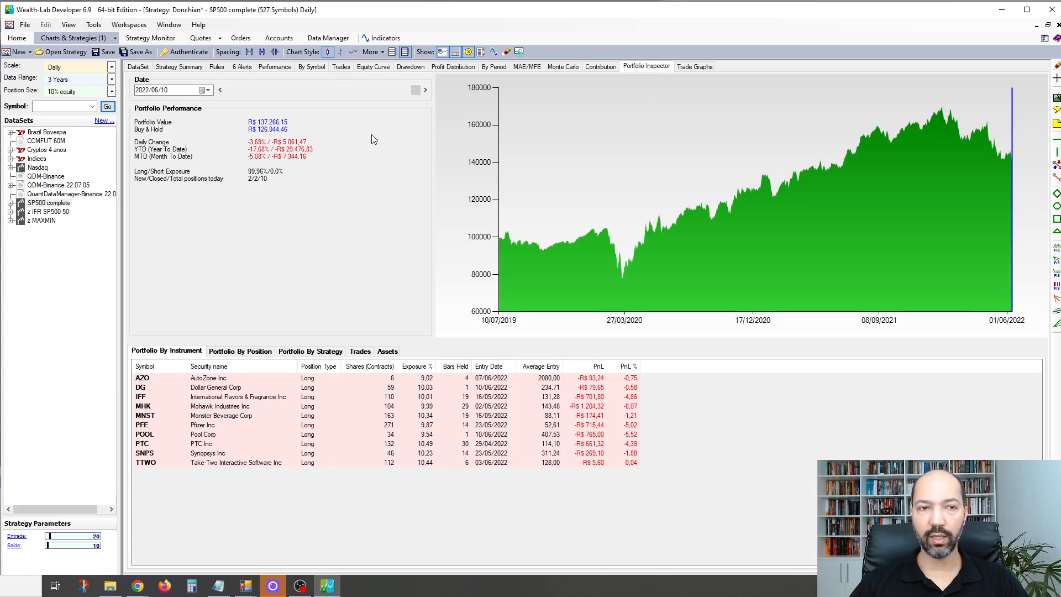
{"action": "left_click", "coordinate": [864, 167]}
{"action": "left_click", "coordinate": [822, 198]}
{"action": "left_click", "coordinate": [760, 221]}
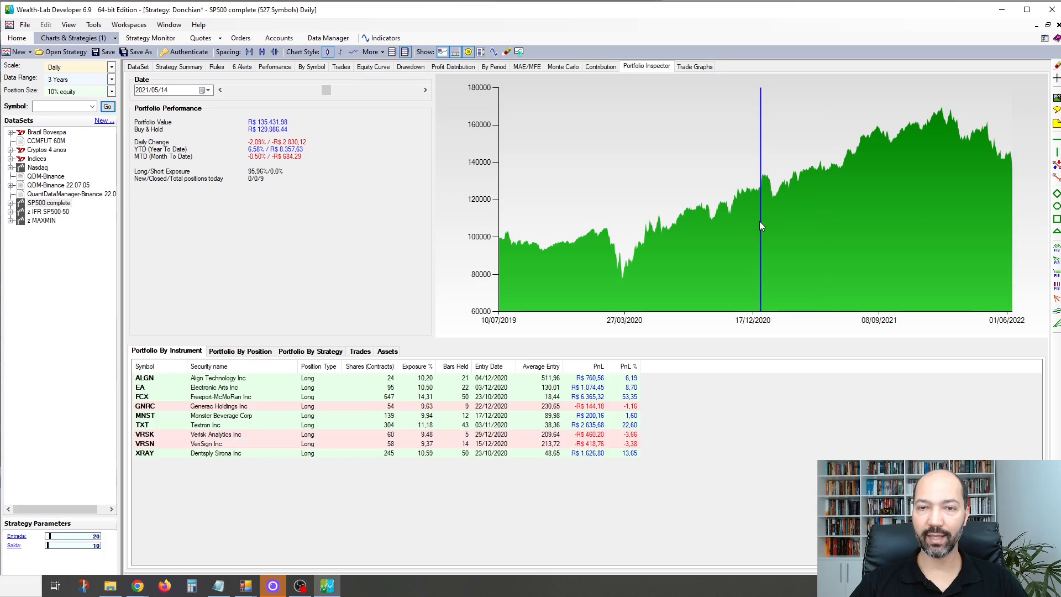
{"action": "left_click", "coordinate": [708, 241]}
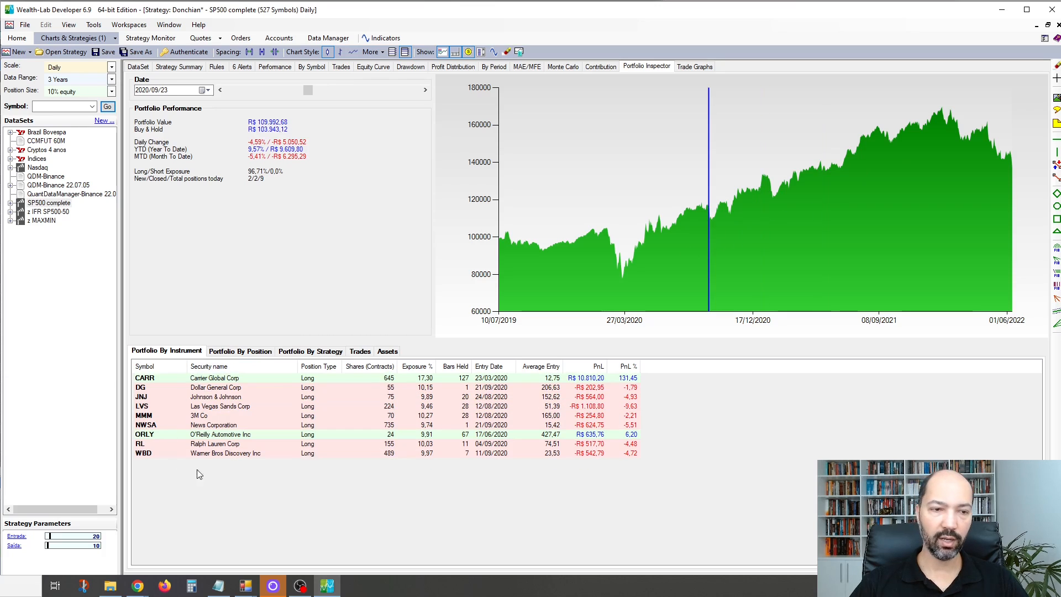
Step: View the trade stability graph and check its trade type and instrument filter options
{"action": "left_click", "coordinate": [695, 67]}
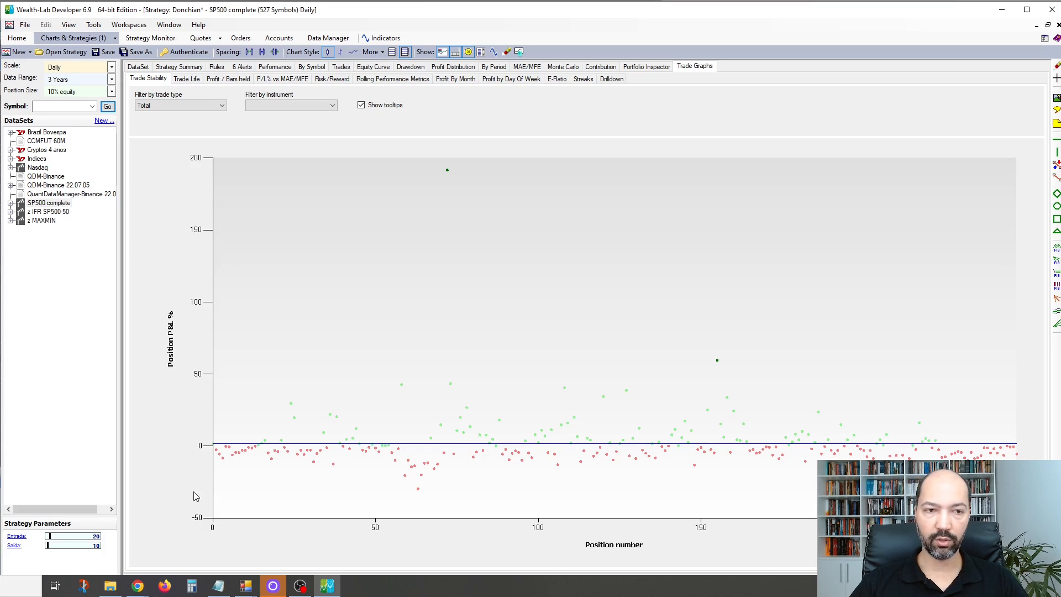
{"action": "left_click", "coordinate": [221, 106]}
{"action": "left_click", "coordinate": [250, 124]}
{"action": "left_click", "coordinate": [283, 107]}
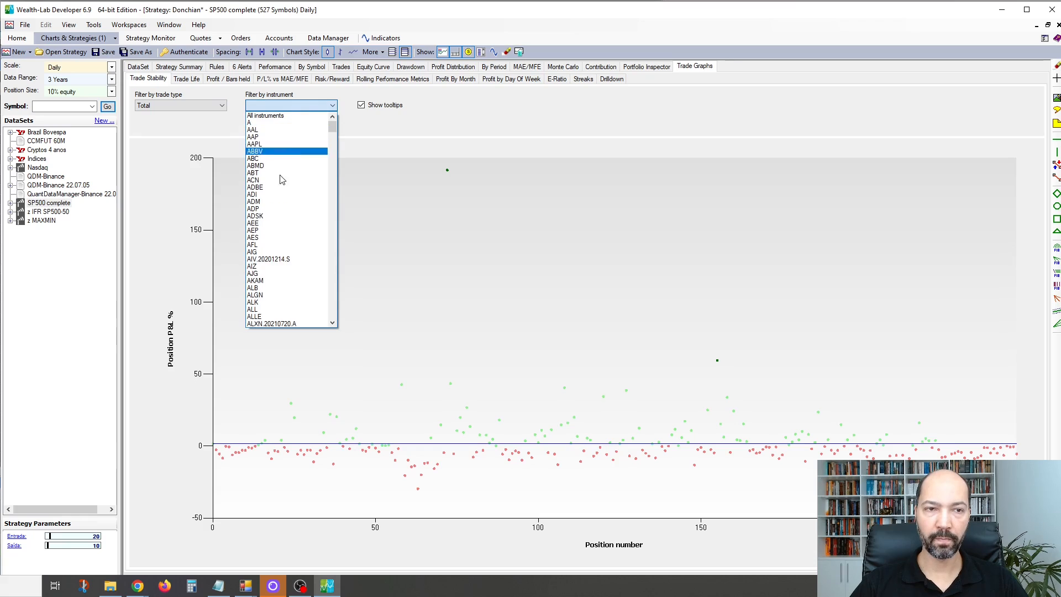
{"action": "left_click", "coordinate": [382, 139]}
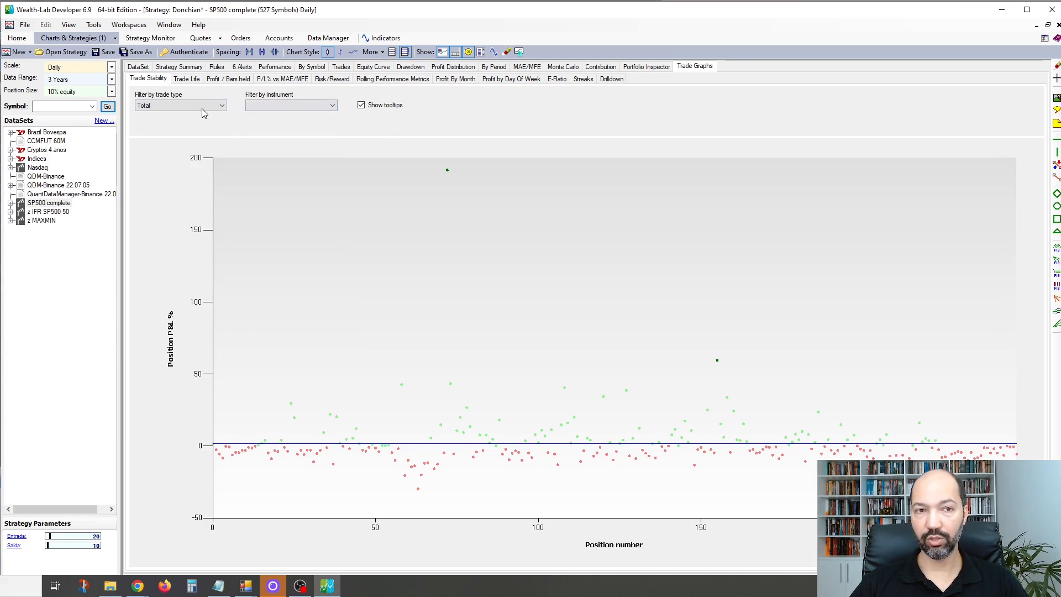
Step: Review the trade graphs for trade life, profit versus bars held, P/L versus MAE/MFE, risk/reward and rolling performance metrics
{"action": "left_click", "coordinate": [186, 79]}
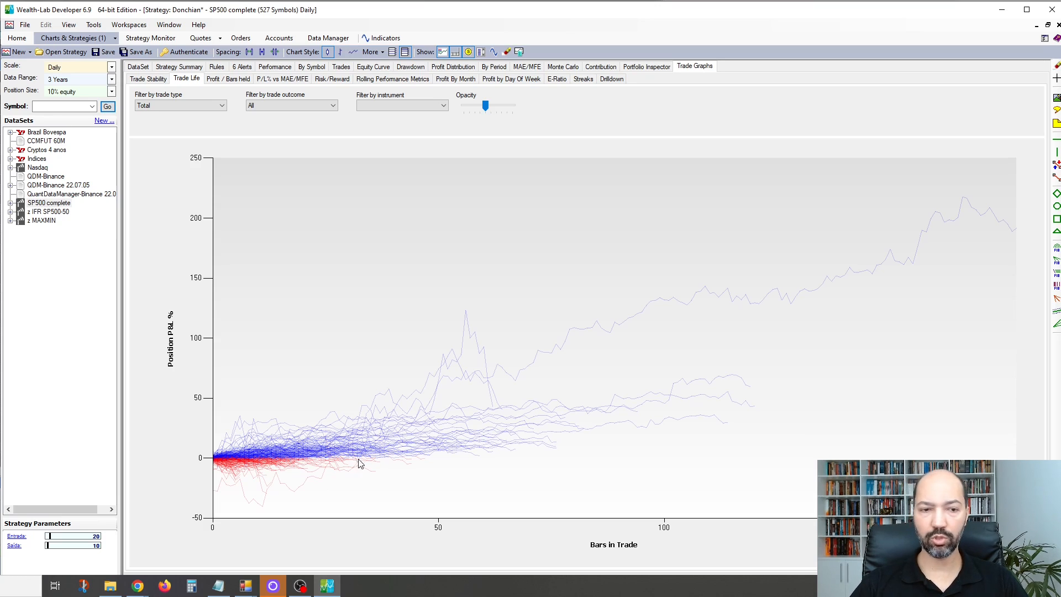
{"action": "left_click", "coordinate": [226, 80]}
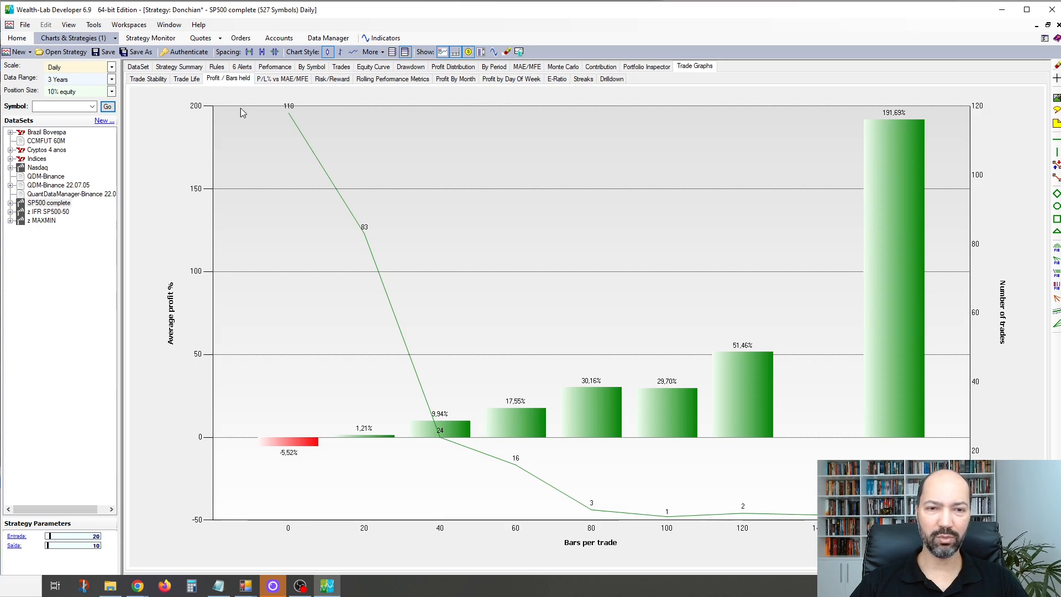
{"action": "left_click", "coordinate": [270, 81]}
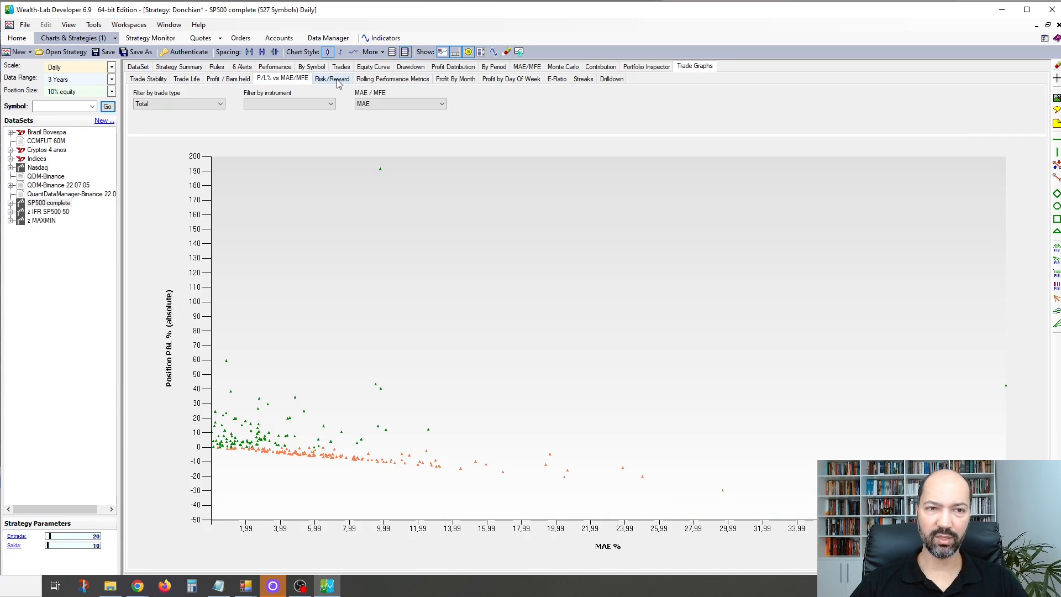
{"action": "left_click", "coordinate": [334, 81]}
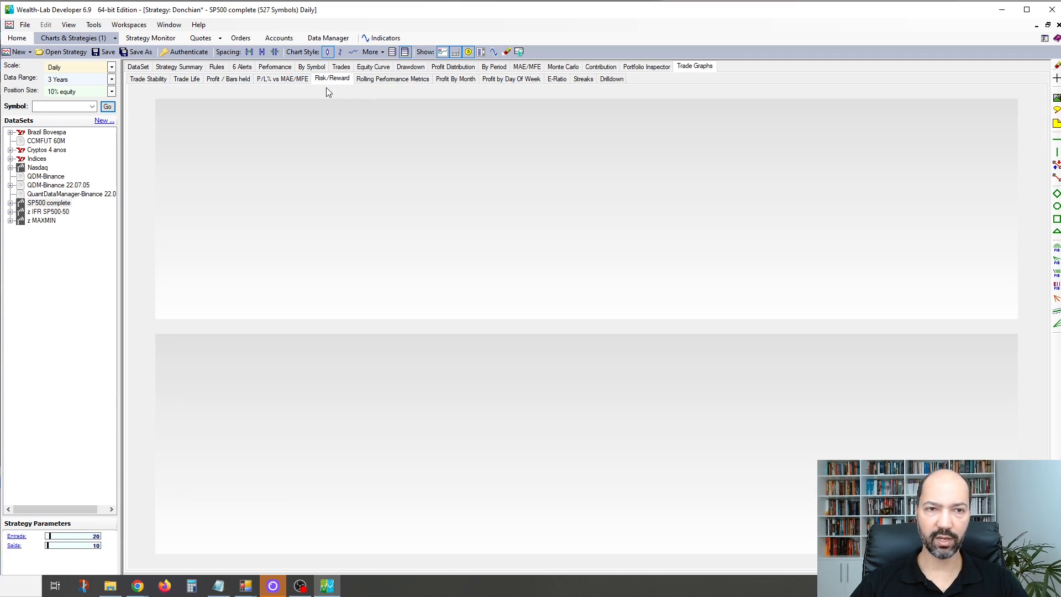
{"action": "left_click", "coordinate": [378, 81]}
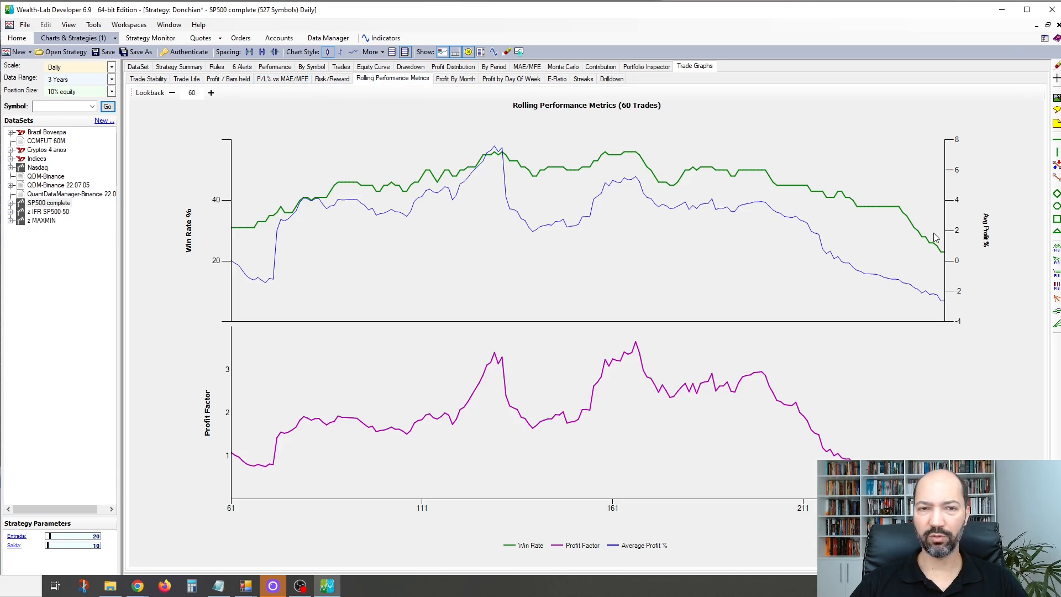
Step: Review the profit by month, profit by weekday, E-Ratio, streaks and drilldown graphs, and return to the backtest performance report
{"action": "left_click", "coordinate": [458, 80]}
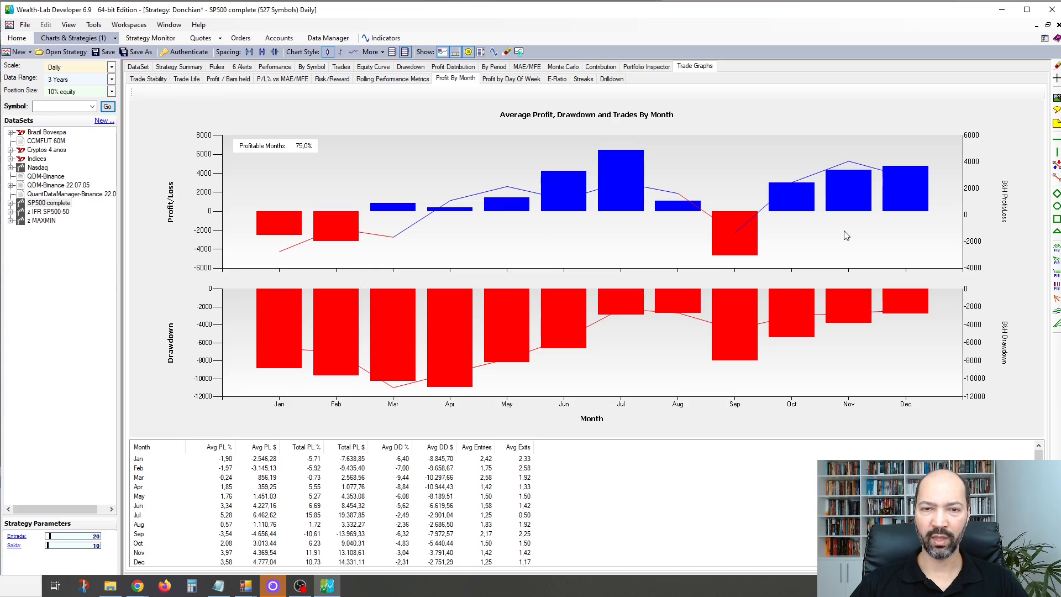
{"action": "left_click", "coordinate": [509, 83]}
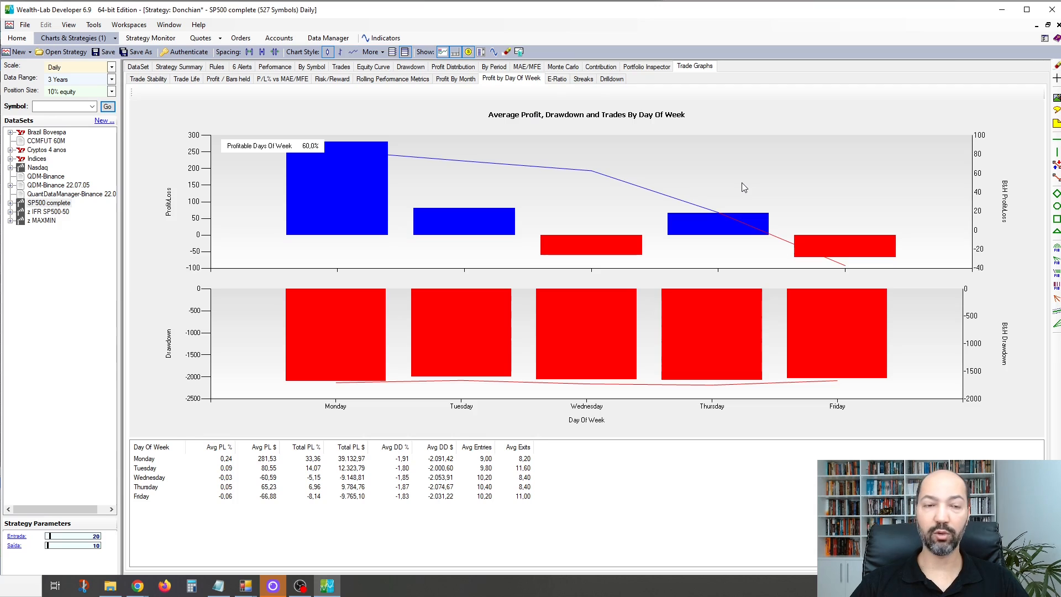
{"action": "left_click", "coordinate": [557, 80]}
{"action": "left_click", "coordinate": [582, 80]}
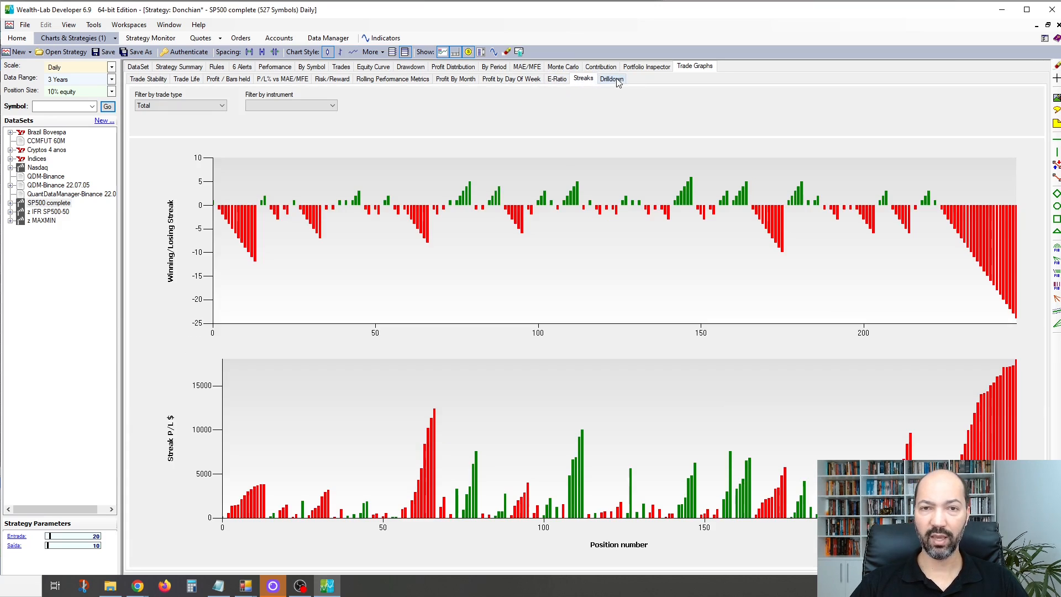
{"action": "left_click", "coordinate": [615, 80]}
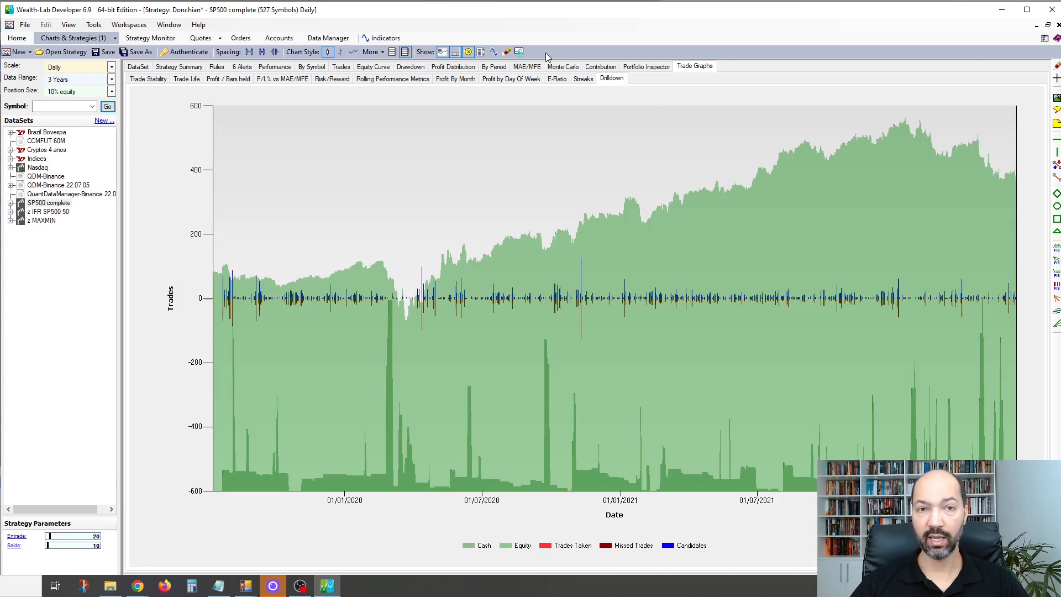
{"action": "left_click", "coordinate": [272, 68]}
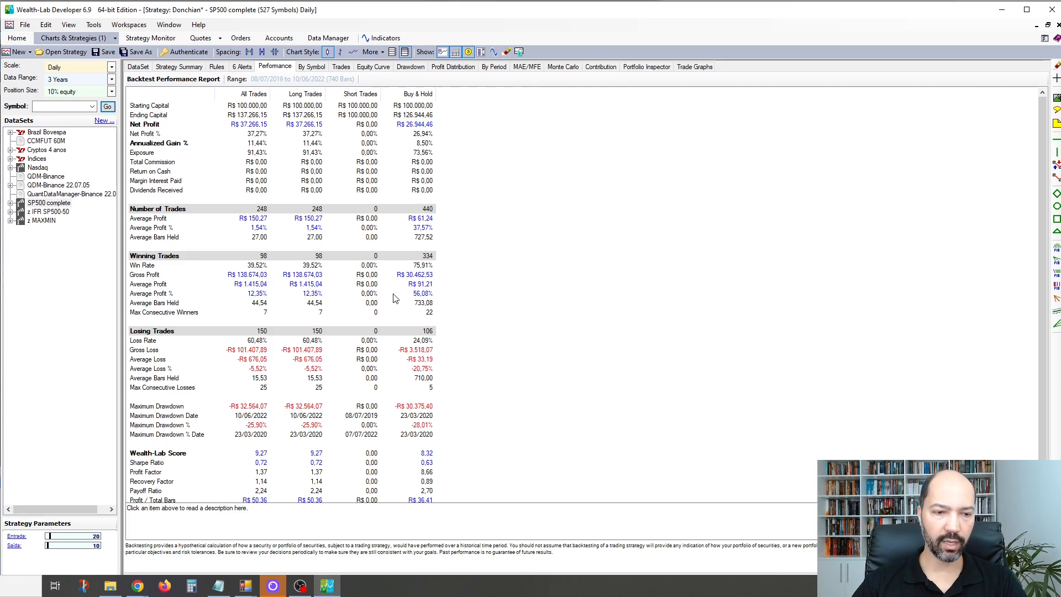
Step: Switch to the Chrome window showing InvestCharts and bring up the Wealth-Lab website
{"action": "mouse_move", "coordinate": [140, 590]}
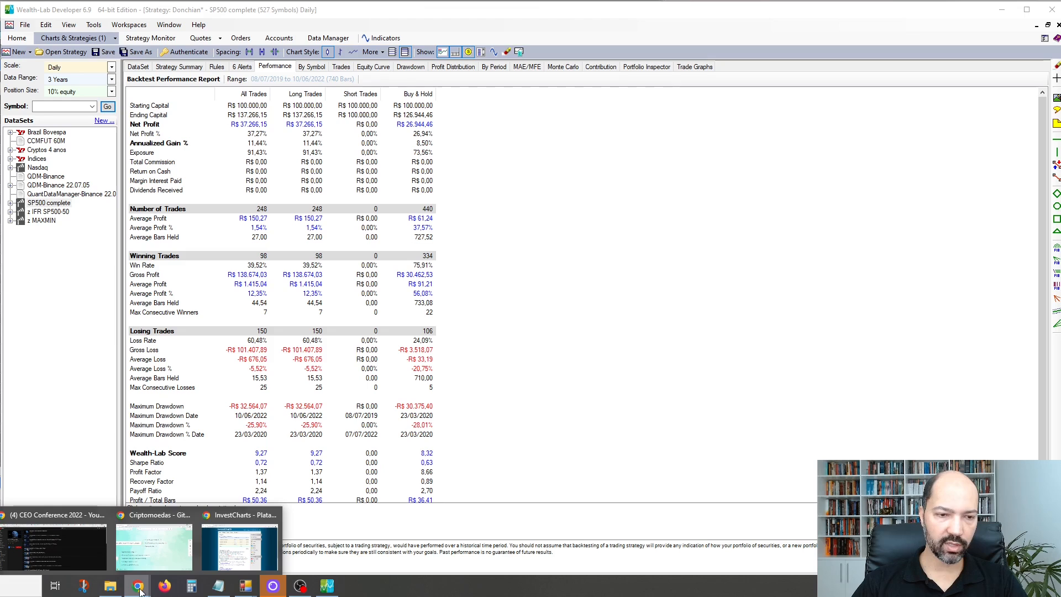
{"action": "left_click", "coordinate": [231, 550]}
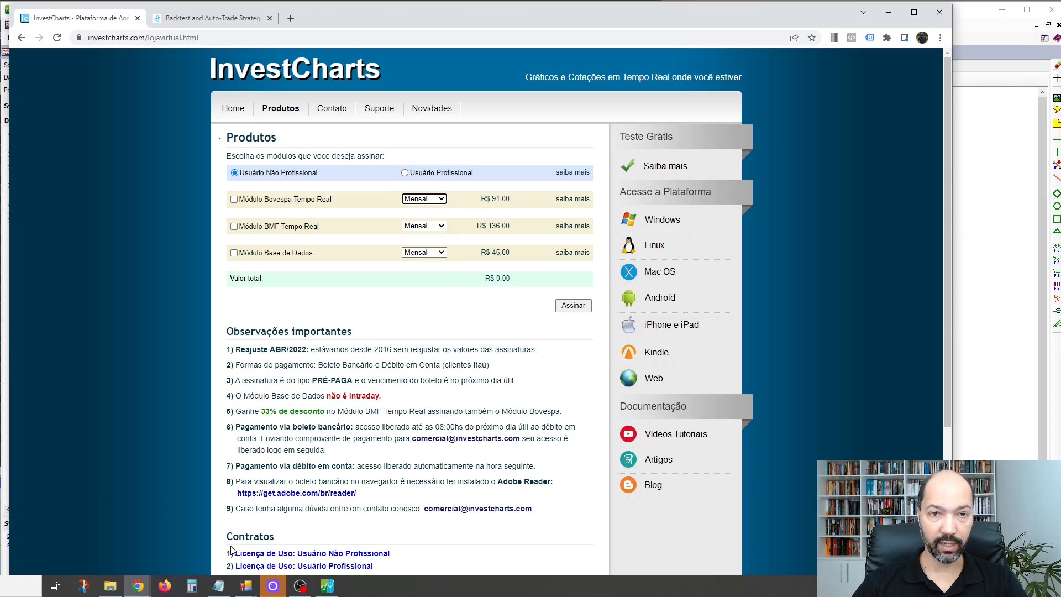
{"action": "left_click", "coordinate": [213, 18]}
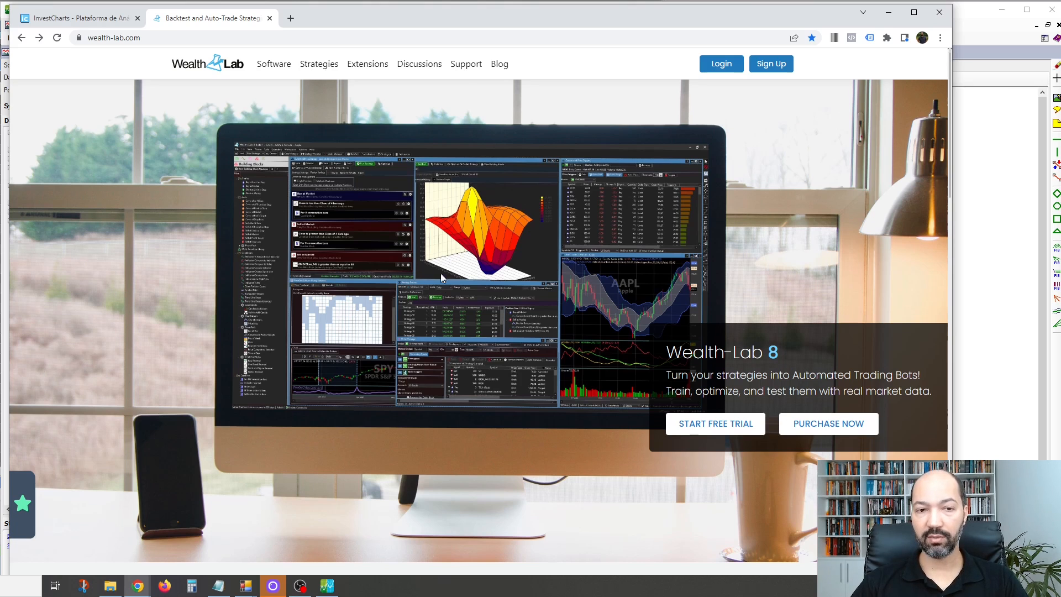
Step: Look through the Wealth-Lab home page, including the Web Strategy Builder and review sections
{"action": "scroll", "coordinate": [460, 230], "scroll_direction": "down", "scroll_amount": 10}
{"action": "scroll", "coordinate": [599, 204], "scroll_direction": "down", "scroll_amount": 3}
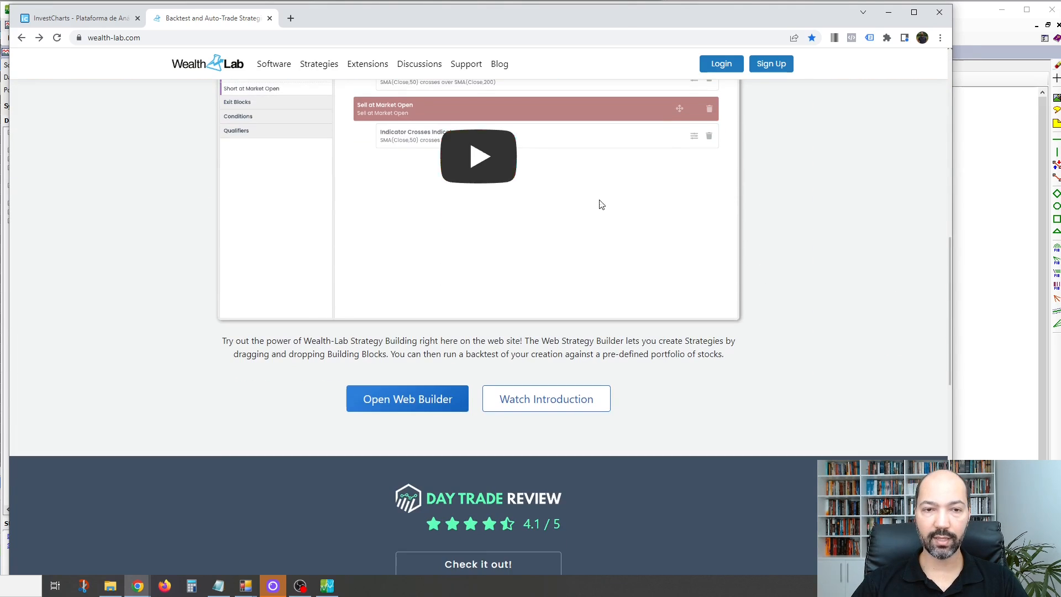
{"action": "scroll", "coordinate": [646, 356], "scroll_direction": "down", "scroll_amount": 4}
{"action": "scroll", "coordinate": [647, 341], "scroll_direction": "up", "scroll_amount": 2}
{"action": "scroll", "coordinate": [648, 341], "scroll_direction": "up", "scroll_amount": 1}
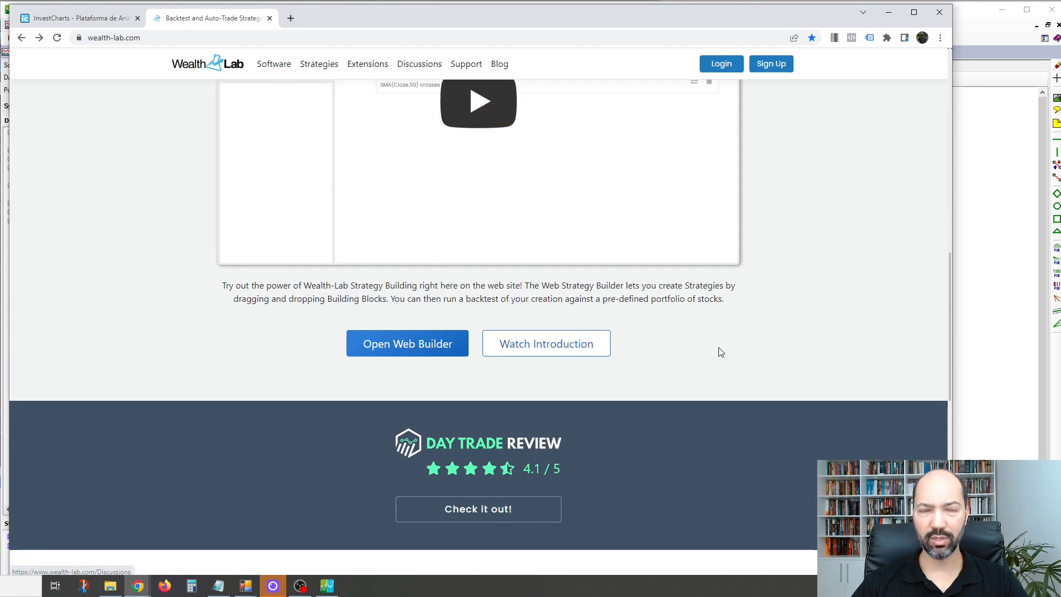
{"action": "scroll", "coordinate": [730, 337], "scroll_direction": "down", "scroll_amount": 1}
{"action": "scroll", "coordinate": [716, 309], "scroll_direction": "down", "scroll_amount": 6}
{"action": "scroll", "coordinate": [714, 302], "scroll_direction": "up", "scroll_amount": 6}
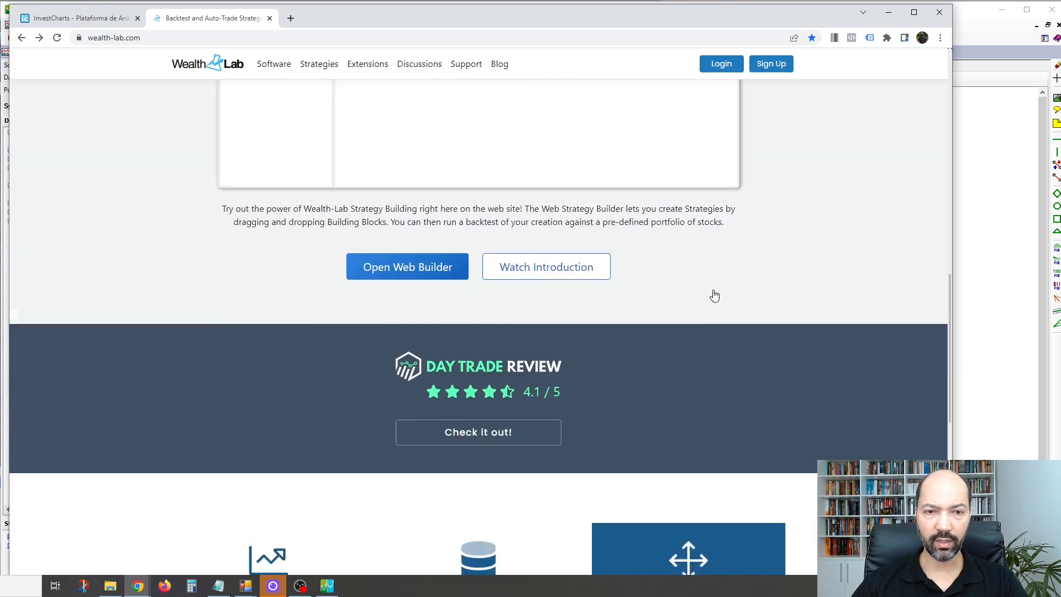
{"action": "scroll", "coordinate": [716, 294], "scroll_direction": "down", "scroll_amount": 10}
{"action": "scroll", "coordinate": [716, 290], "scroll_direction": "up", "scroll_amount": 6}
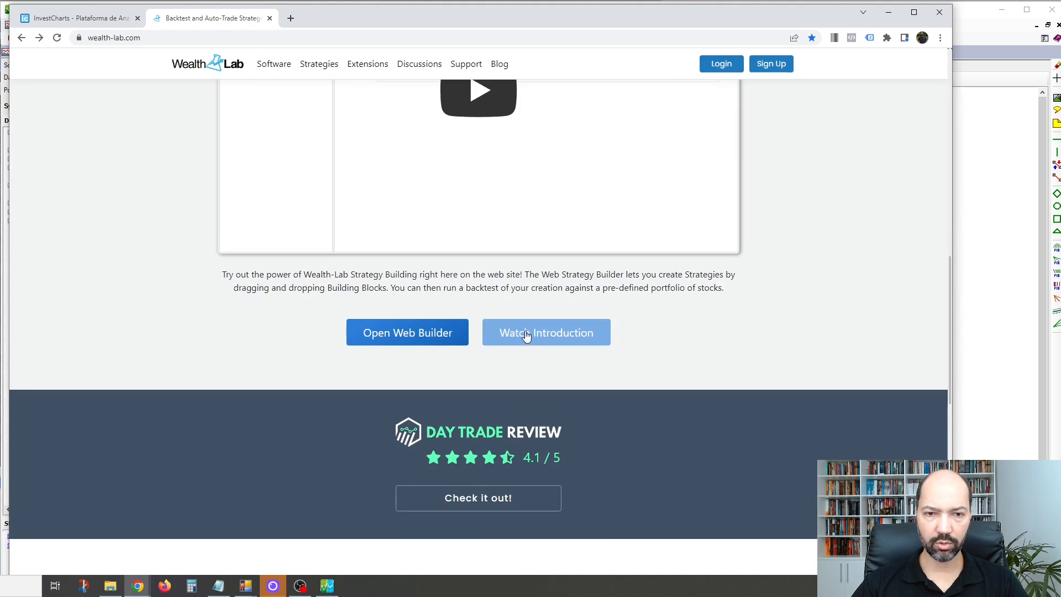
{"action": "scroll", "coordinate": [766, 313], "scroll_direction": "up", "scroll_amount": 5}
{"action": "scroll", "coordinate": [761, 313], "scroll_direction": "up", "scroll_amount": 6}
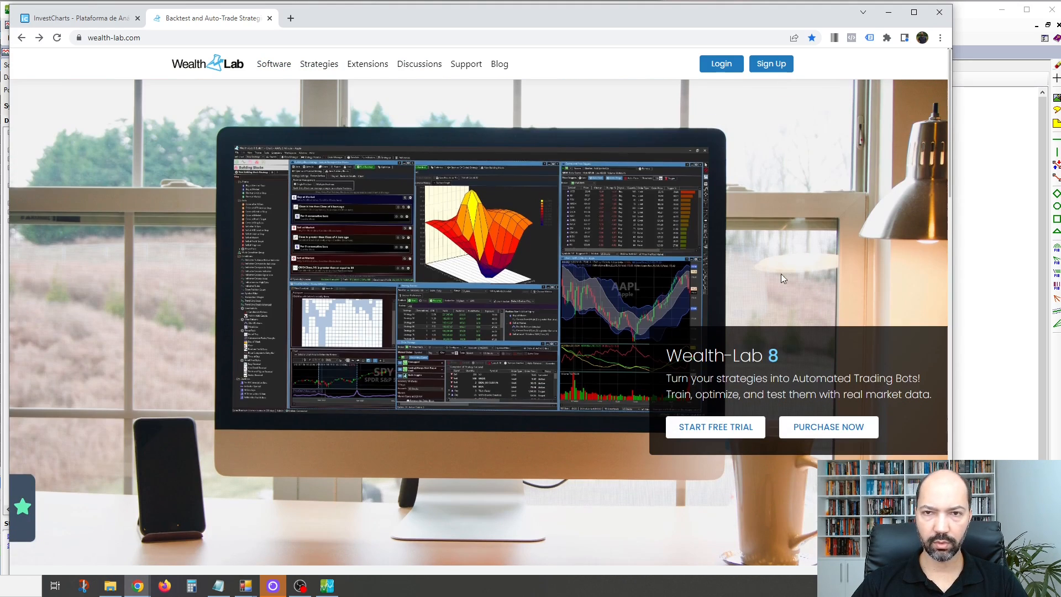
Step: Open Wealth-Lab's subscription plans and examine the prices of the Monthly, Annual and Premium Annual plans
{"action": "left_click", "coordinate": [821, 432]}
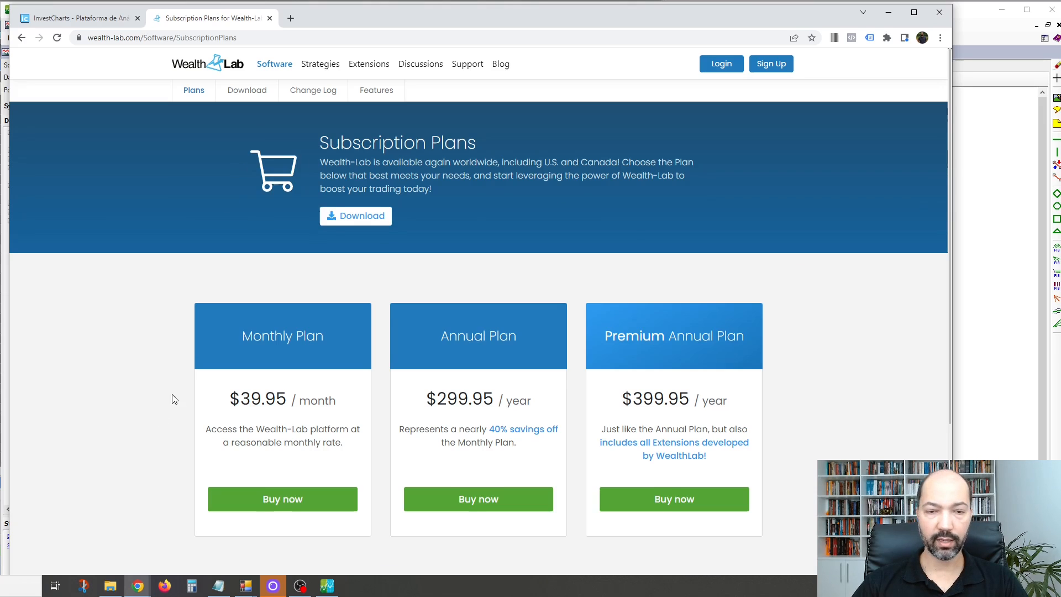
{"action": "scroll", "coordinate": [174, 387], "scroll_direction": "down", "scroll_amount": 1}
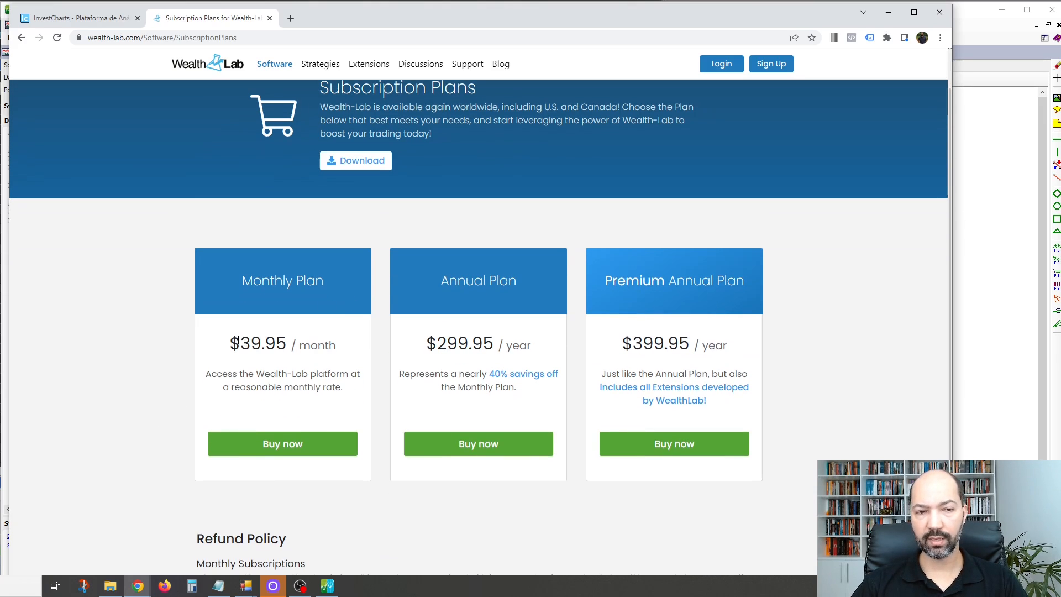
{"action": "left_click_drag", "start_coordinate": [238, 340], "coordinate": [282, 324]}
{"action": "left_click", "coordinate": [254, 353]}
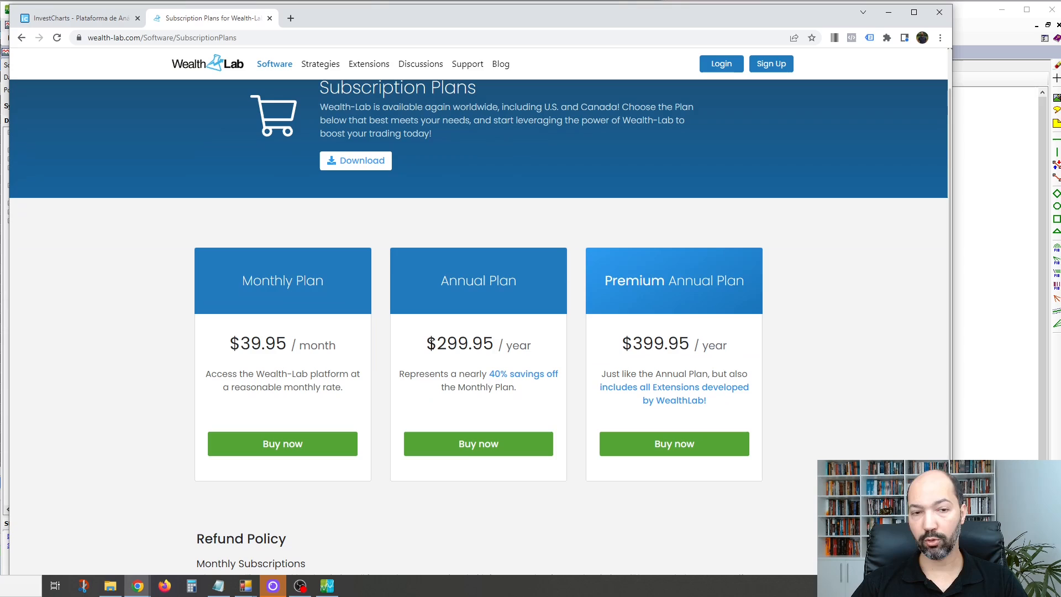
{"action": "left_click_drag", "start_coordinate": [436, 343], "coordinate": [495, 345]}
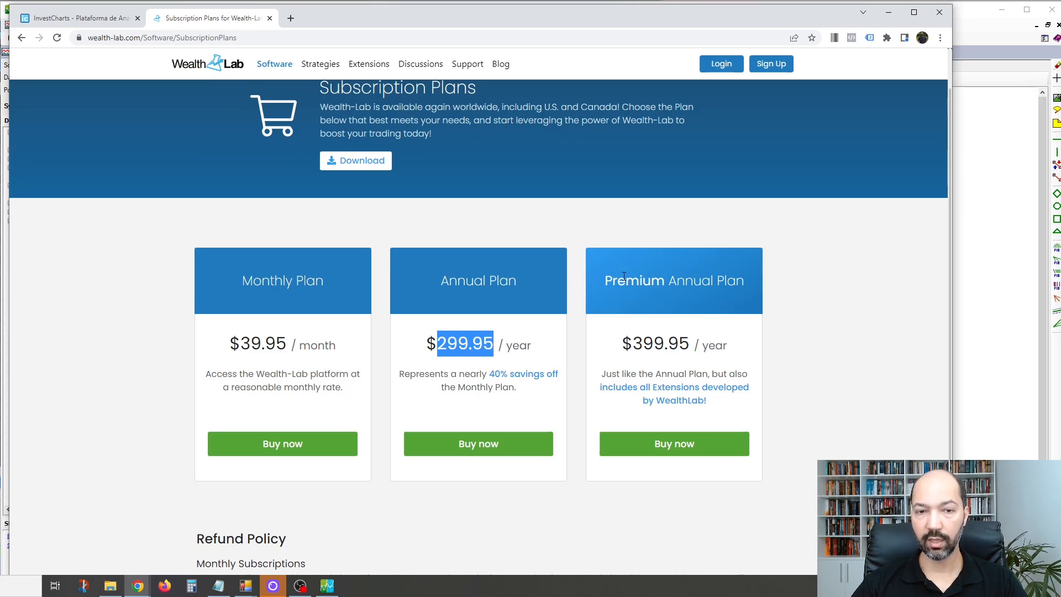
{"action": "left_click_drag", "start_coordinate": [633, 343], "coordinate": [691, 344]}
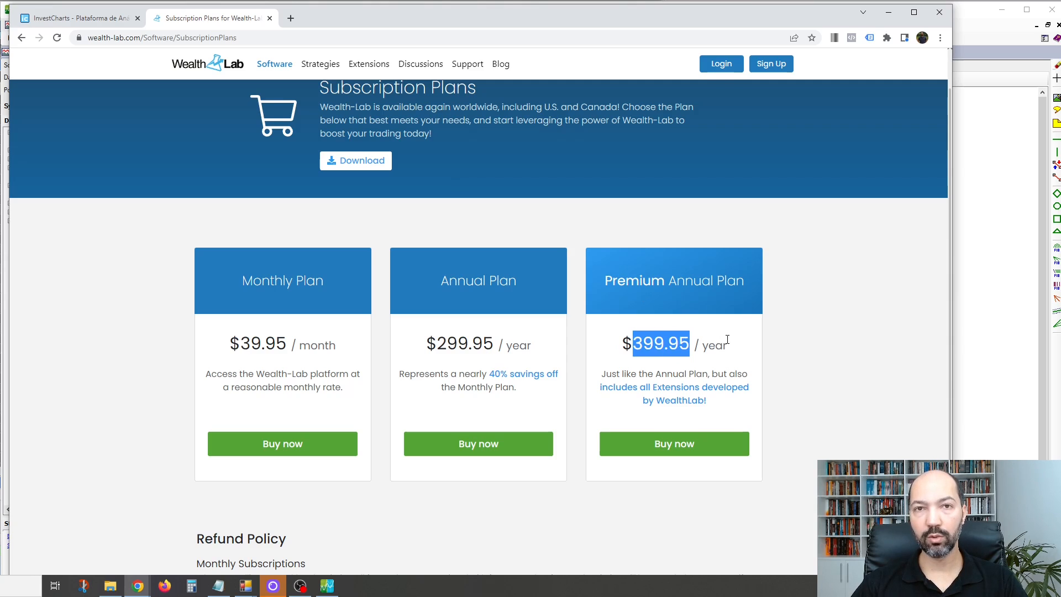
{"action": "left_click", "coordinate": [818, 284]}
{"action": "scroll", "coordinate": [818, 285], "scroll_direction": "down", "scroll_amount": 3}
{"action": "scroll", "coordinate": [818, 285], "scroll_direction": "up", "scroll_amount": 4}
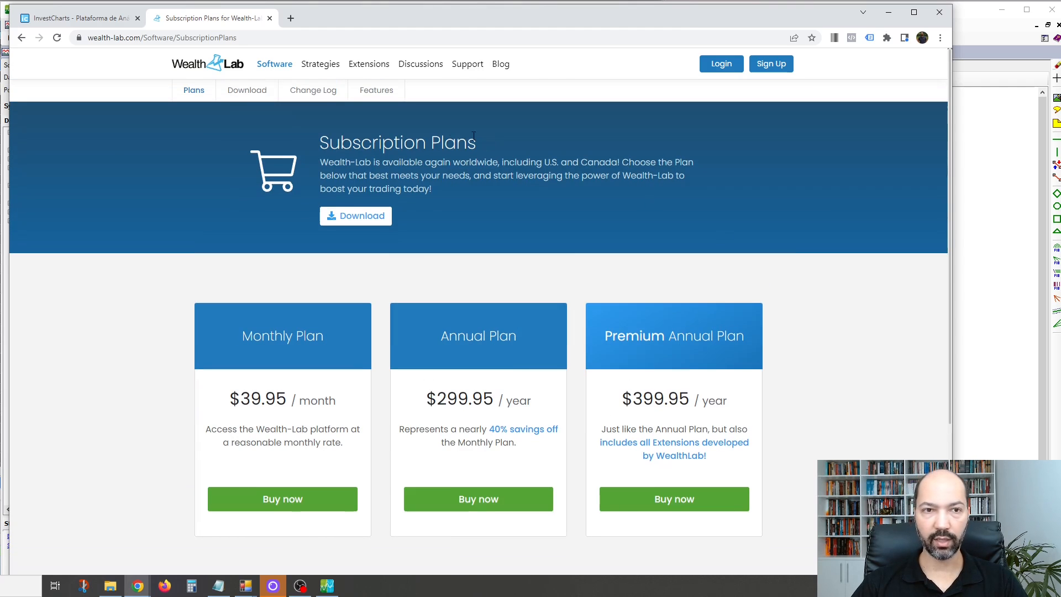
Step: Open Wealth-Lab's Extensions page and look through the first add-ons, from Advanced Smoothers and Binance to Indicator Profiler and Interactive Brokers
{"action": "left_click", "coordinate": [380, 67]}
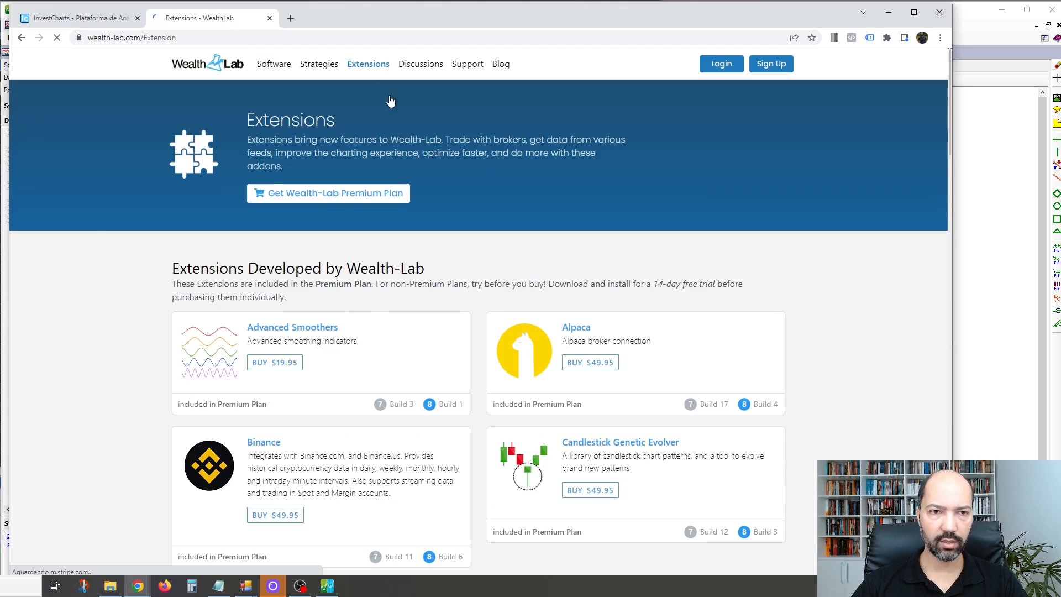
{"action": "scroll", "coordinate": [813, 246], "scroll_direction": "down", "scroll_amount": 3}
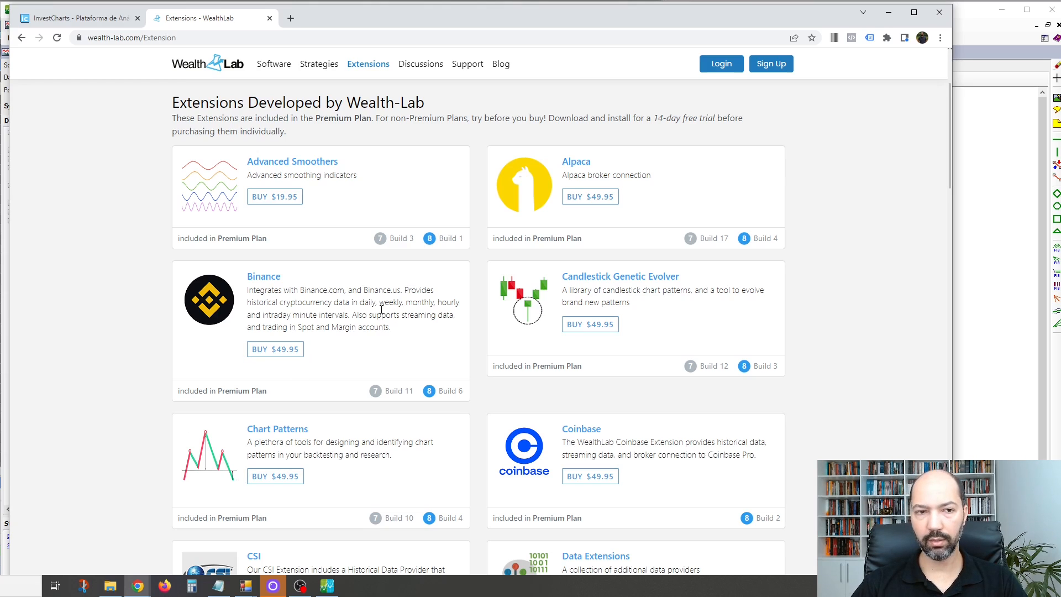
{"action": "scroll", "coordinate": [507, 289], "scroll_direction": "down", "scroll_amount": 1}
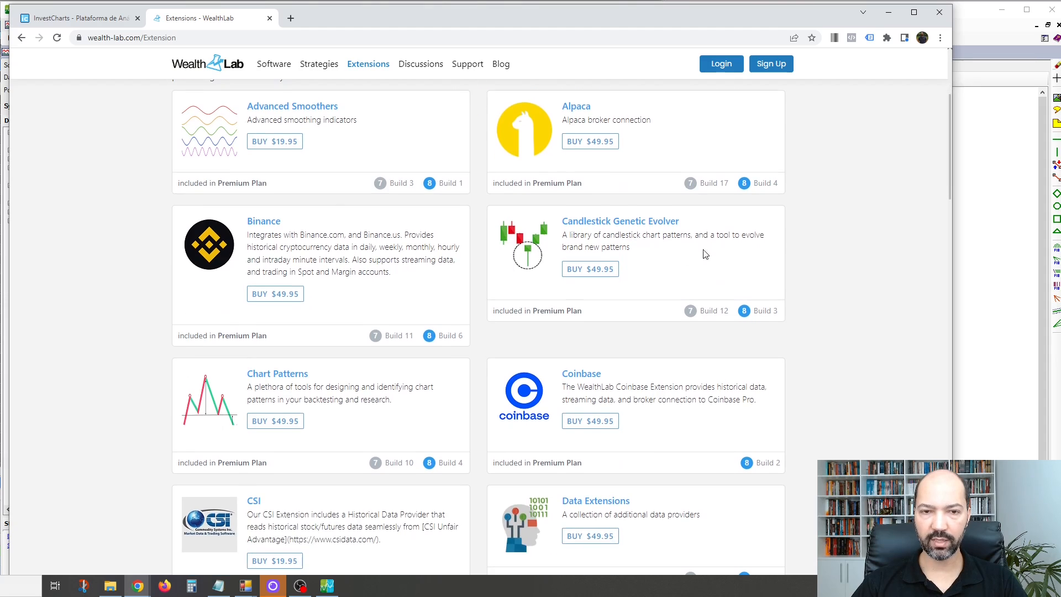
{"action": "scroll", "coordinate": [706, 255], "scroll_direction": "down", "scroll_amount": 7}
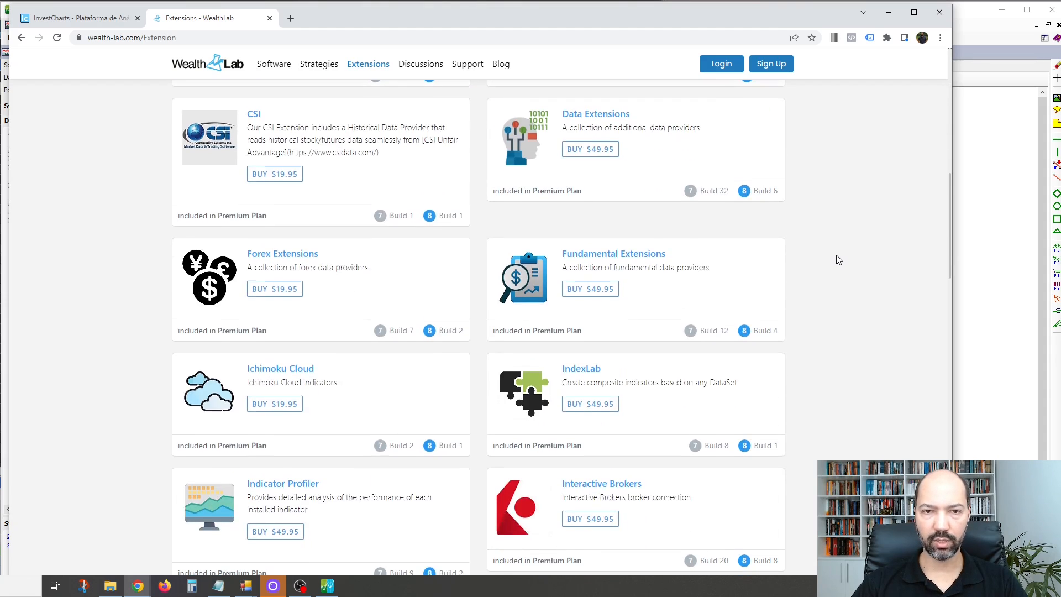
{"action": "scroll", "coordinate": [610, 230], "scroll_direction": "up", "scroll_amount": 4}
{"action": "scroll", "coordinate": [374, 292], "scroll_direction": "down", "scroll_amount": 3}
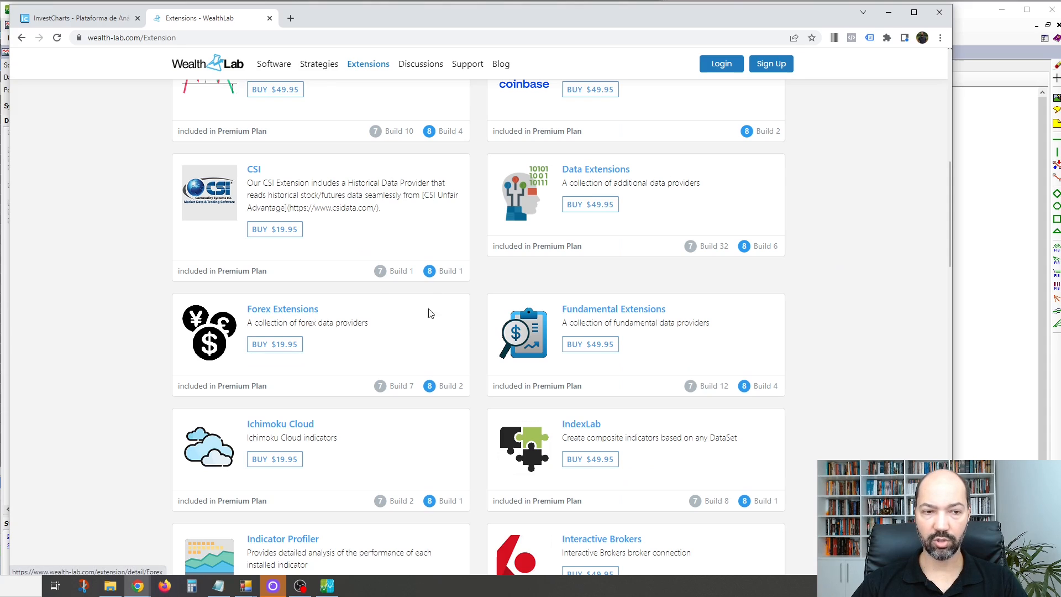
{"action": "scroll", "coordinate": [706, 343], "scroll_direction": "down", "scroll_amount": 2}
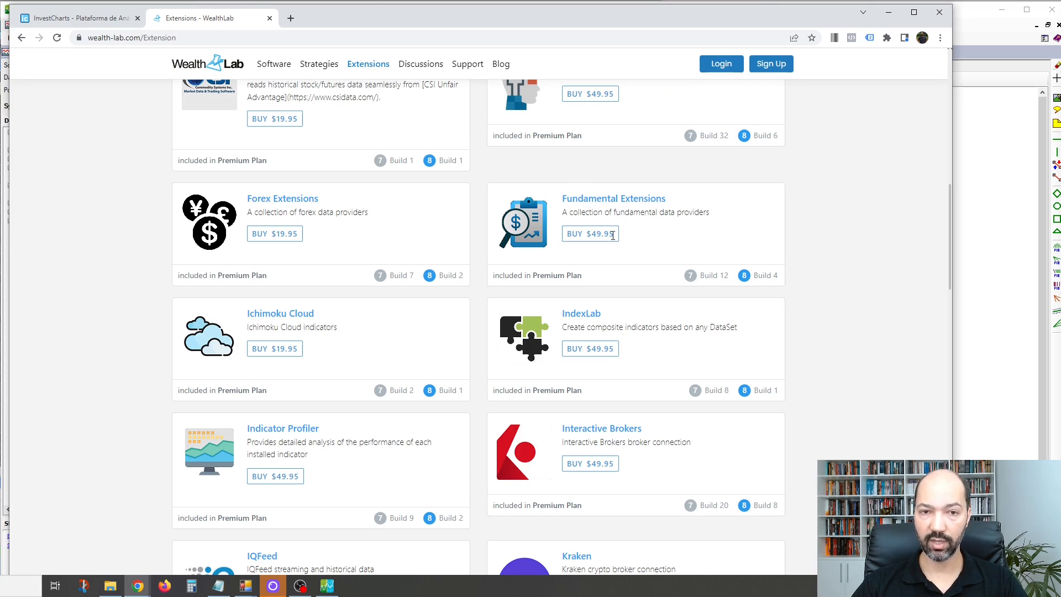
{"action": "scroll", "coordinate": [661, 249], "scroll_direction": "down", "scroll_amount": 2}
{"action": "scroll", "coordinate": [662, 249], "scroll_direction": "down", "scroll_amount": 1}
{"action": "scroll", "coordinate": [646, 199], "scroll_direction": "up", "scroll_amount": 4}
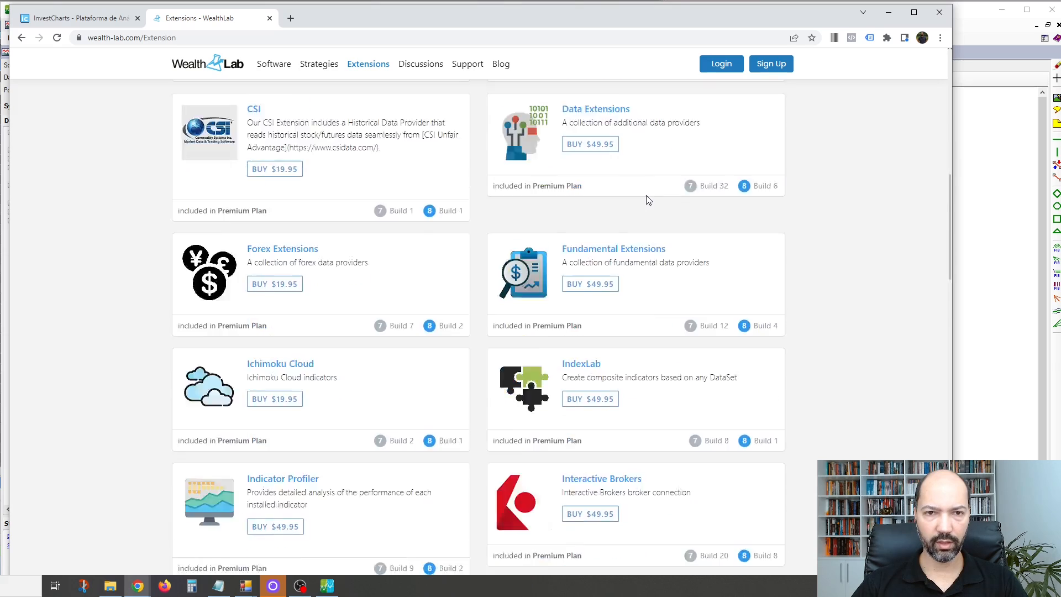
Step: Examine the remaining extensions, from IQFeed, Monte Carlo-Lab and NeuroLab down to the finantic add-ons and Update Manager
{"action": "scroll", "coordinate": [647, 199], "scroll_direction": "down", "scroll_amount": 9}
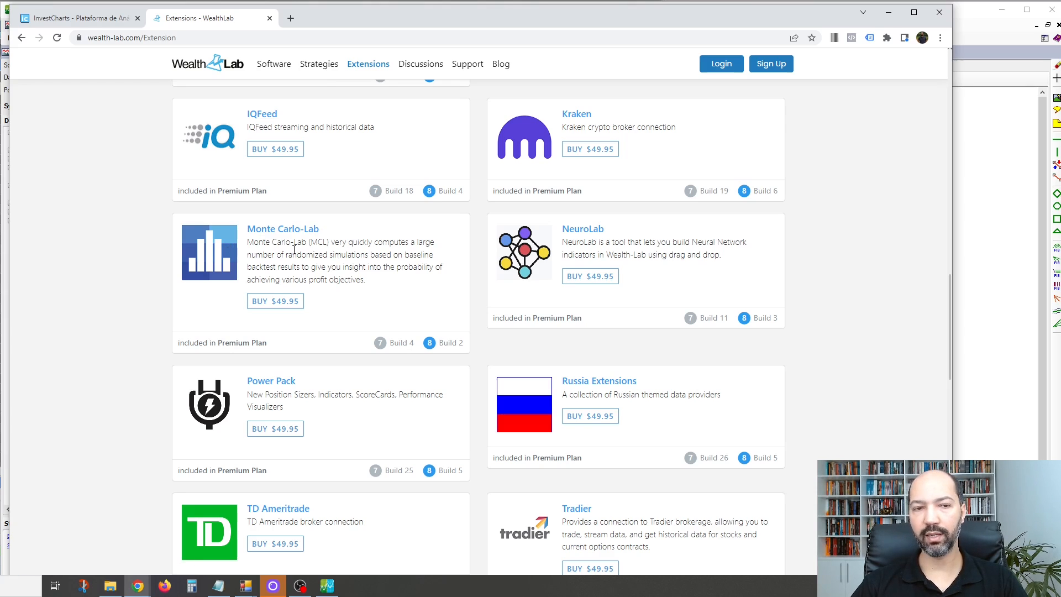
{"action": "scroll", "coordinate": [420, 276], "scroll_direction": "down", "scroll_amount": 7}
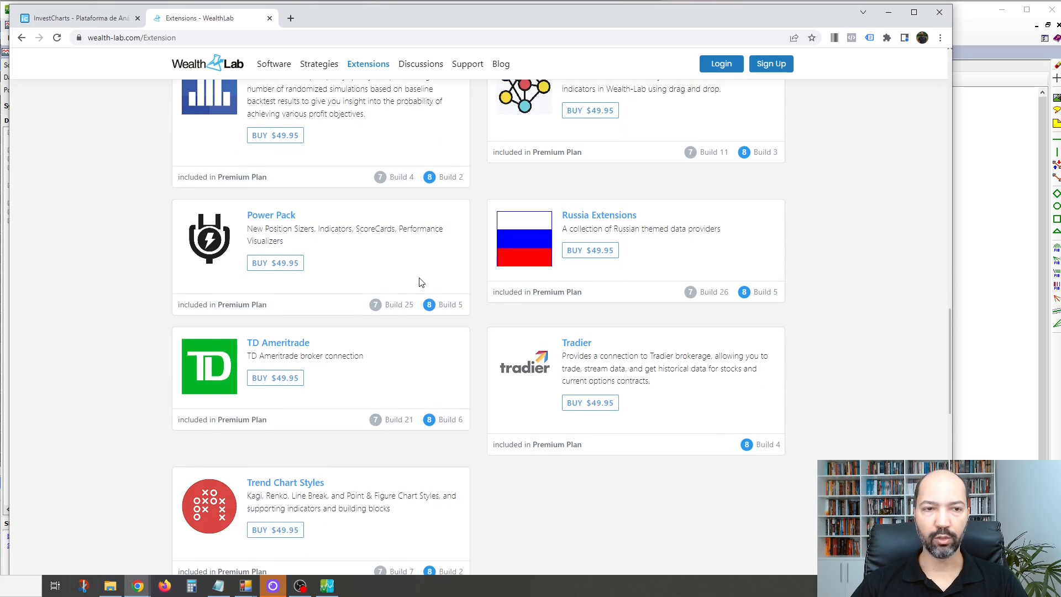
{"action": "scroll", "coordinate": [457, 286], "scroll_direction": "down", "scroll_amount": 10}
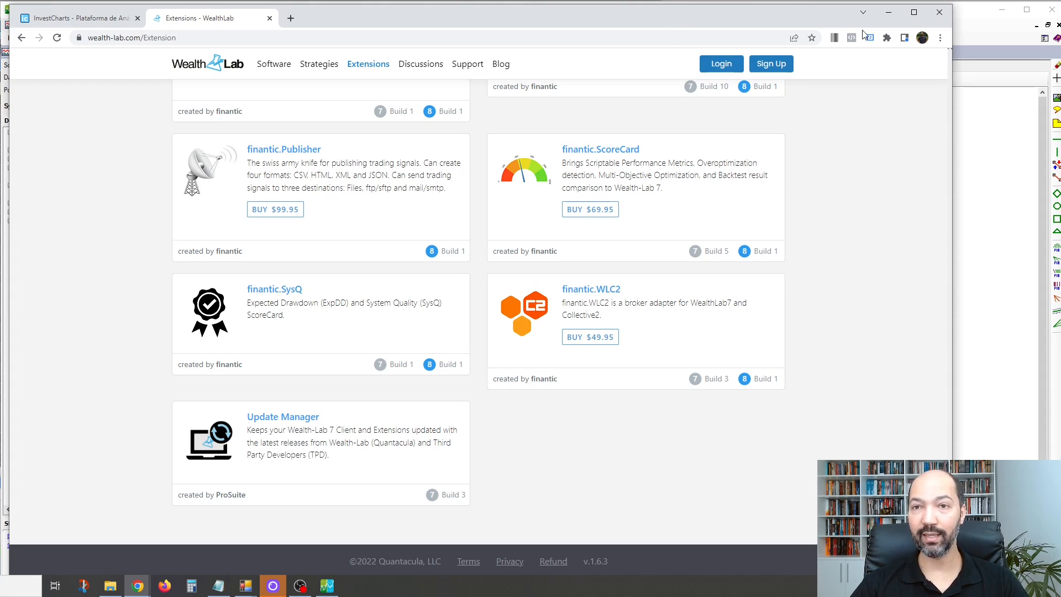
Step: Minimize Chrome to reveal the Wealth-Lab backtest report, and return to Chrome to view the InvestCharts module prices
{"action": "left_click", "coordinate": [888, 11]}
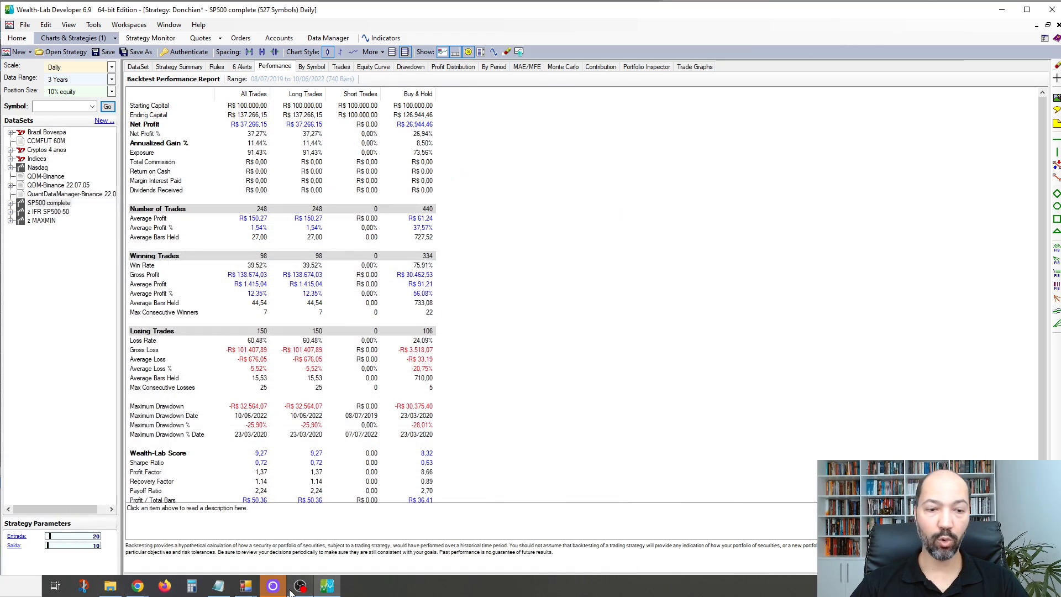
{"action": "left_click", "coordinate": [246, 587]}
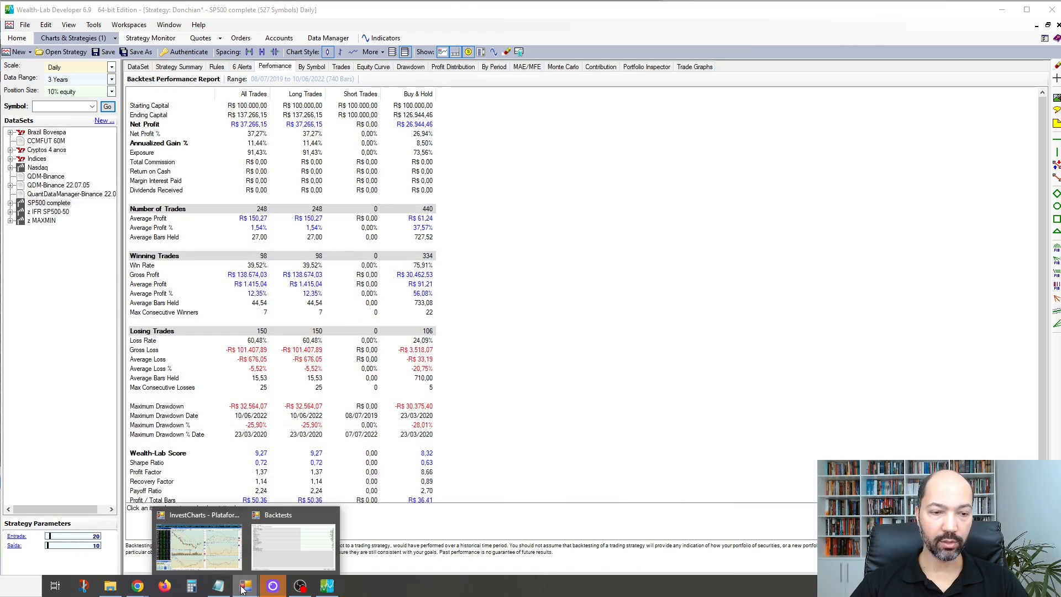
{"action": "mouse_move", "coordinate": [139, 587]}
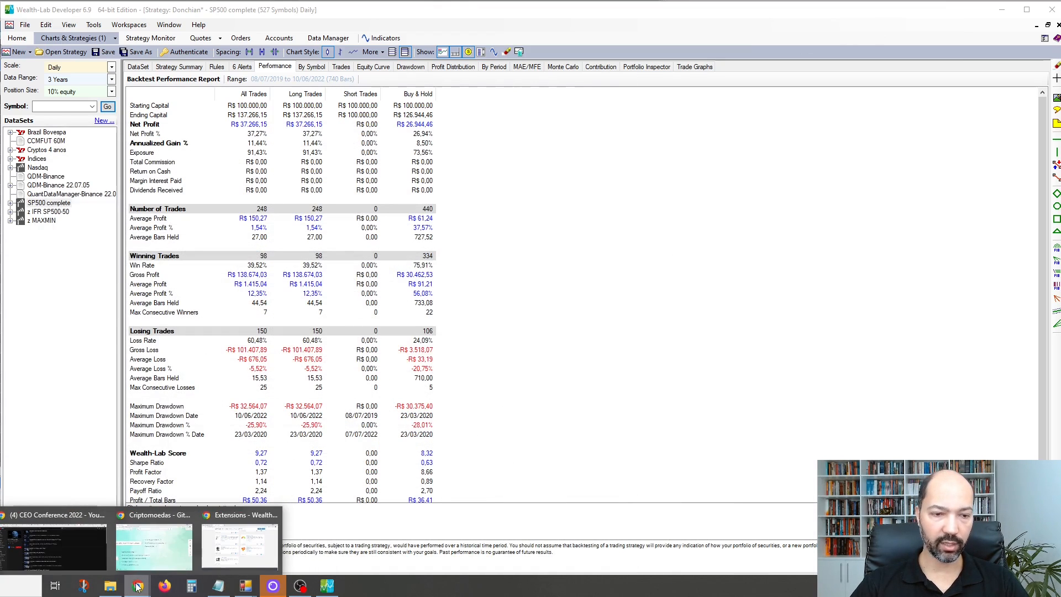
{"action": "left_click", "coordinate": [158, 548]}
{"action": "left_click", "coordinate": [104, 18]}
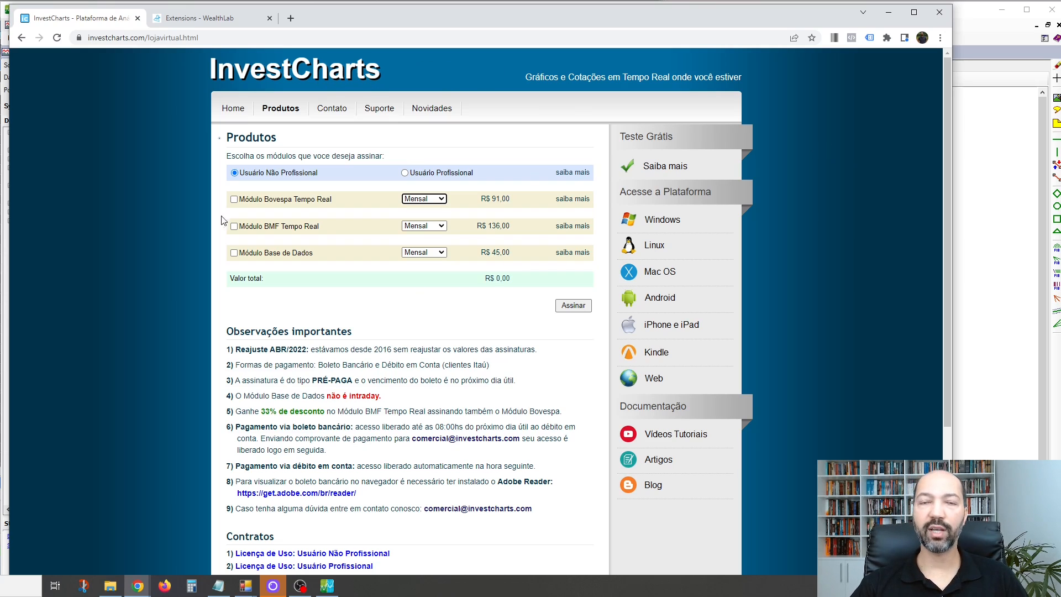
Step: Go back to the Wealth-Lab Extensions page and return to its introduction about extensions and the Premium Plan
{"action": "left_click", "coordinate": [214, 22]}
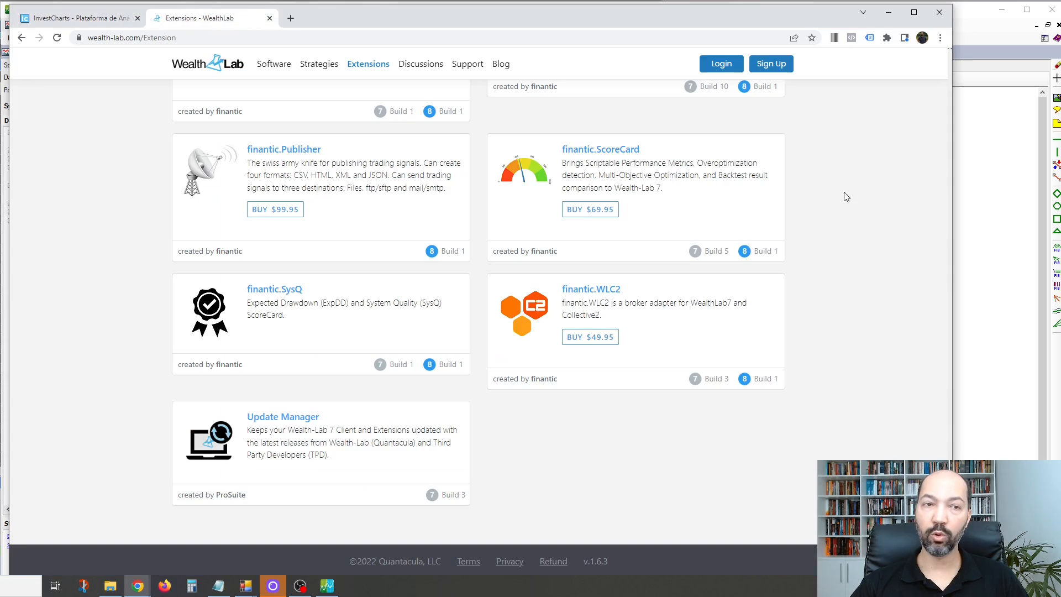
{"action": "scroll", "coordinate": [826, 208], "scroll_direction": "up", "scroll_amount": 15}
{"action": "scroll", "coordinate": [838, 273], "scroll_direction": "up", "scroll_amount": 10}
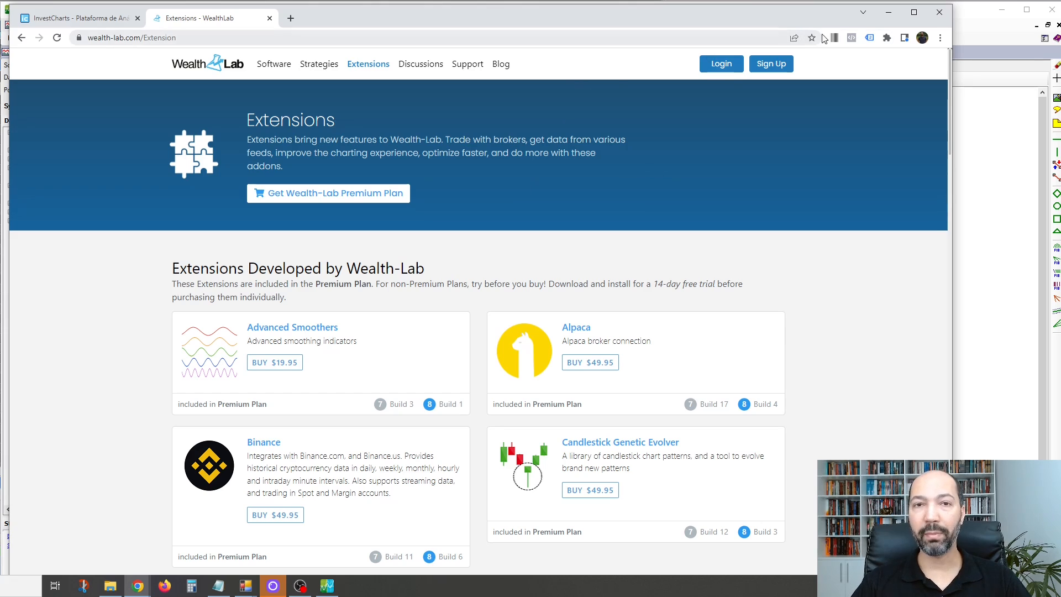
Step: Revisit the Wealth-Lab Donchian performance report, and switch back to Chrome to show the InvestCharts Produtos page
{"action": "left_click", "coordinate": [889, 13]}
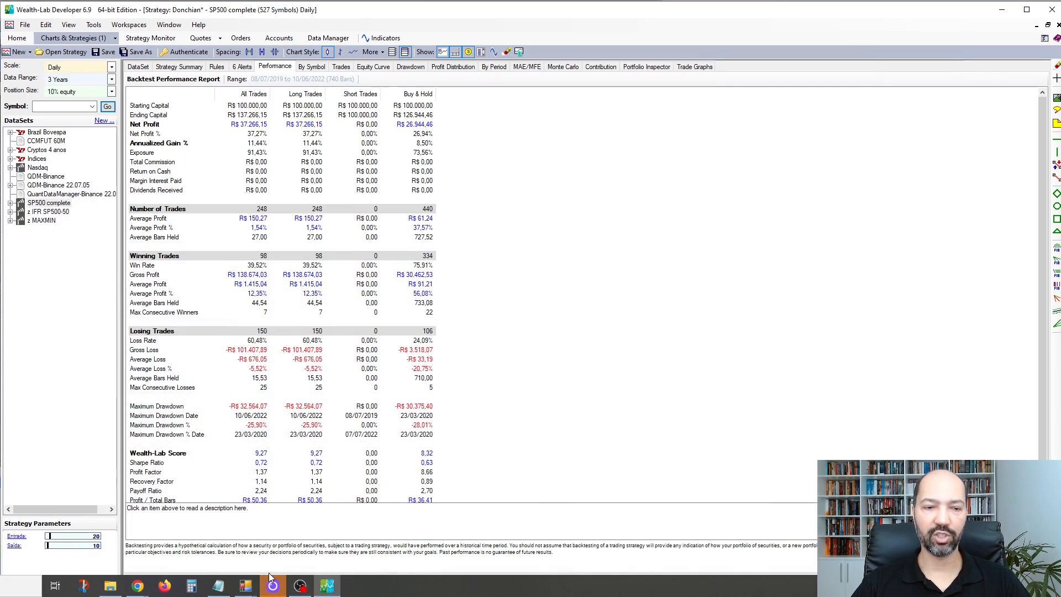
{"action": "left_click", "coordinate": [137, 586]}
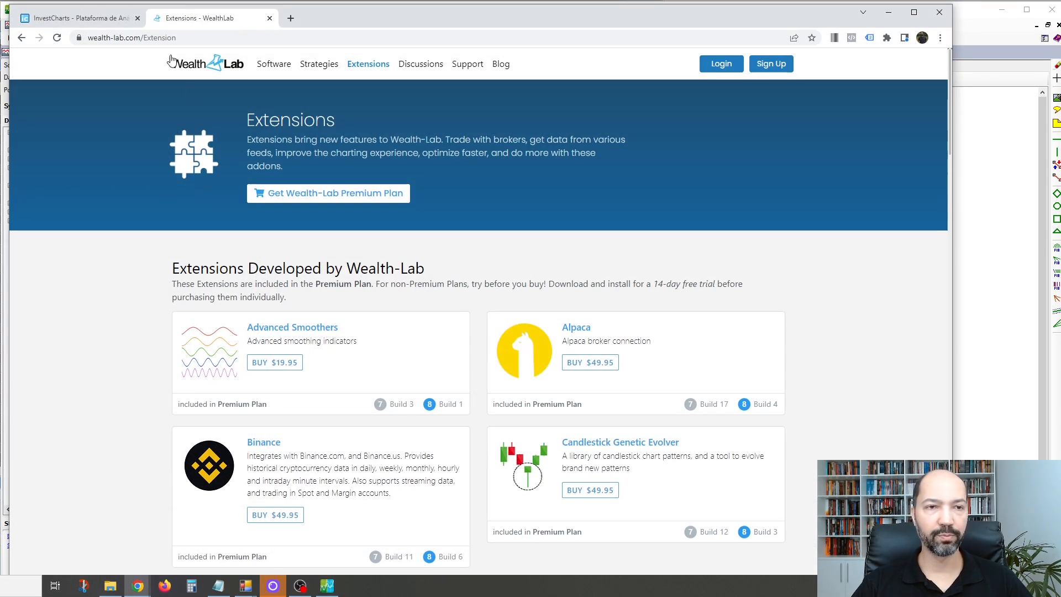
{"action": "left_click", "coordinate": [83, 18]}
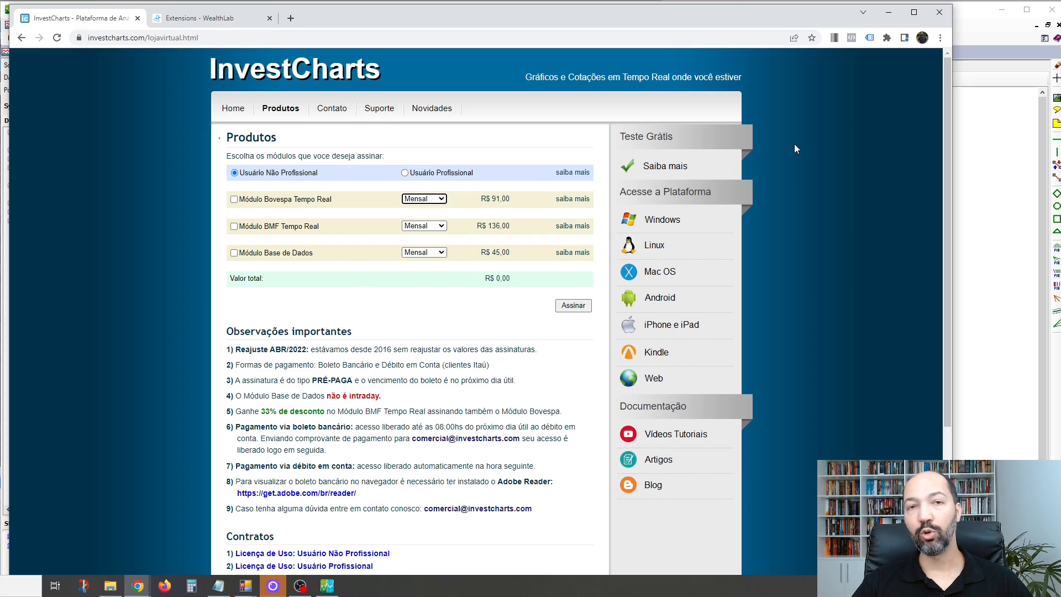